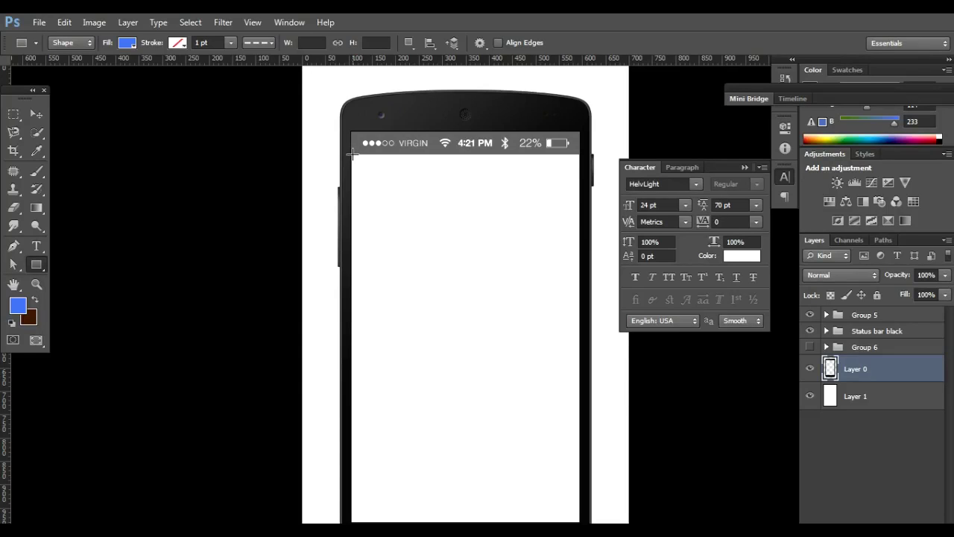
Step: Draw a white rectangle over the phone screen and add vertical guides at its margins
left_click_drag(377, 185, 580, 518)
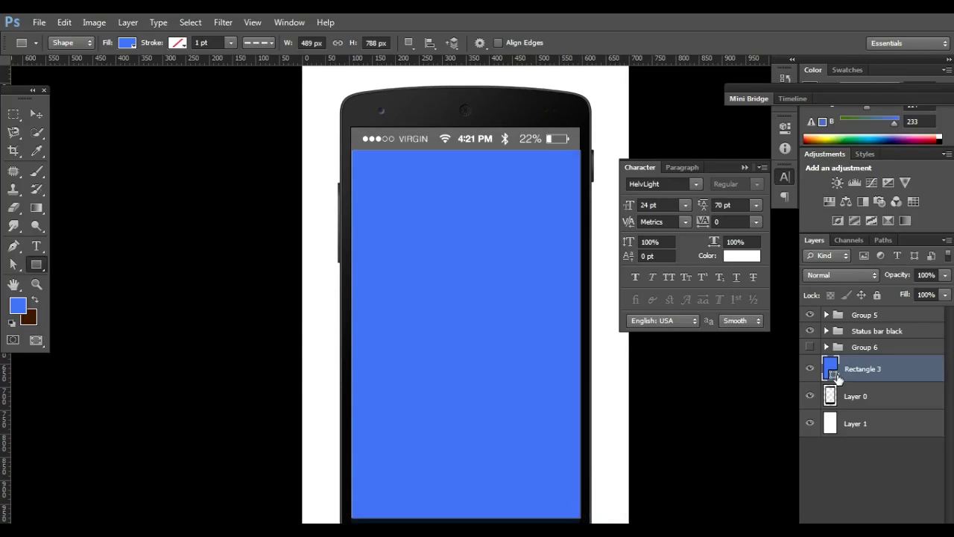
double_click(832, 372)
left_click(453, 69)
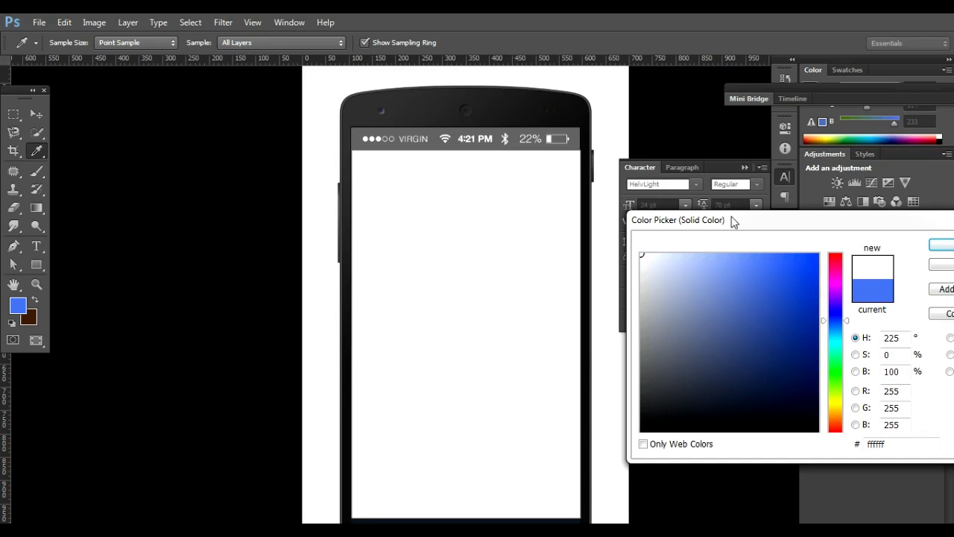
left_click(940, 246)
left_click_drag(356, 68, 363, 100)
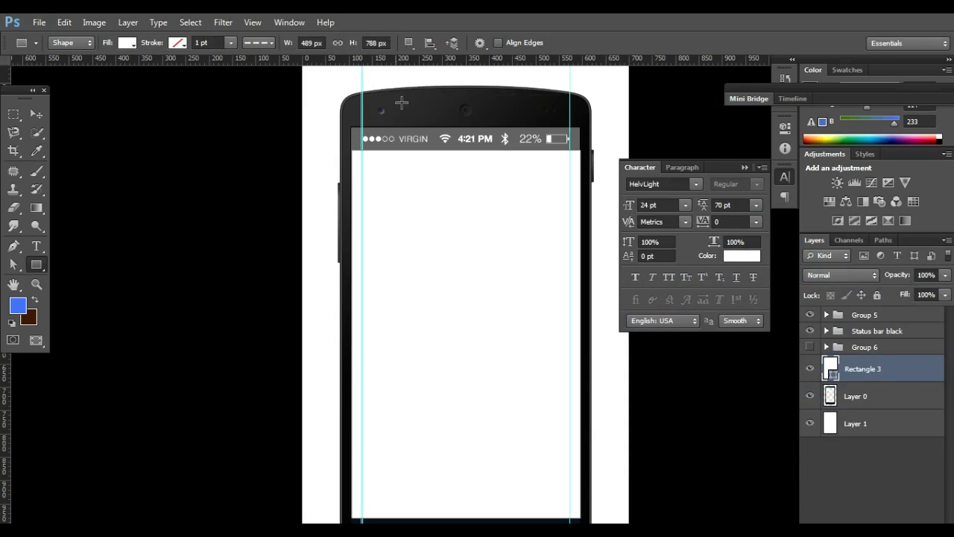
Step: Nudge the left margin guide into place
key("v")
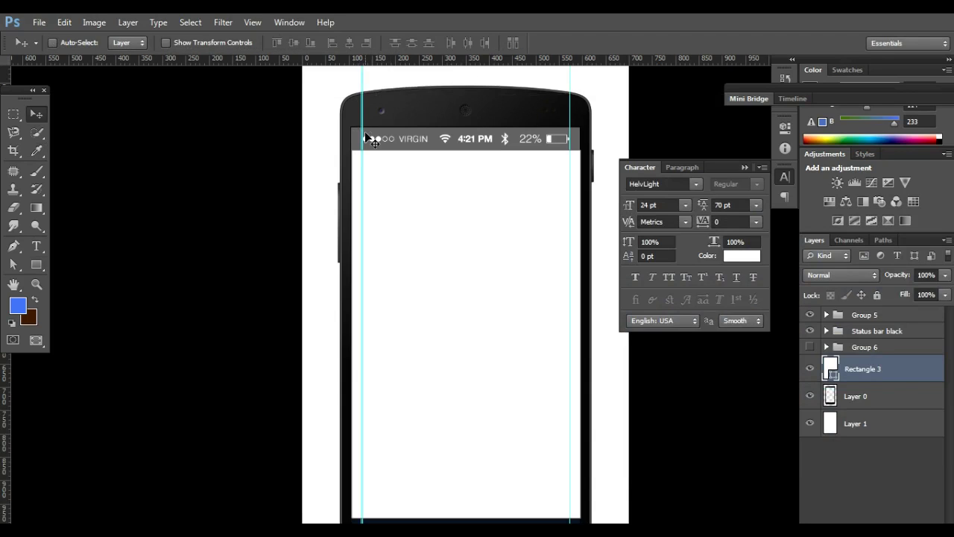
left_click_drag(360, 131, 361, 131)
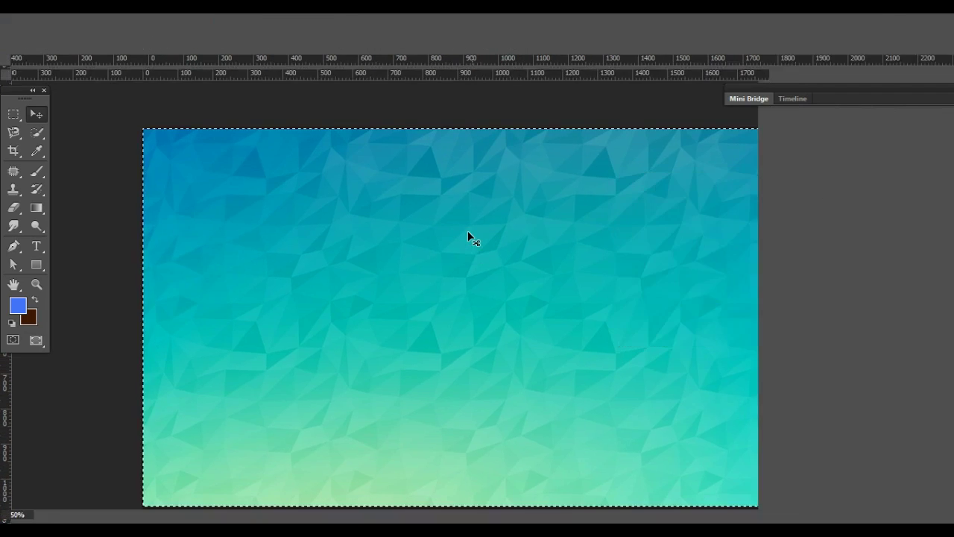
key("f")
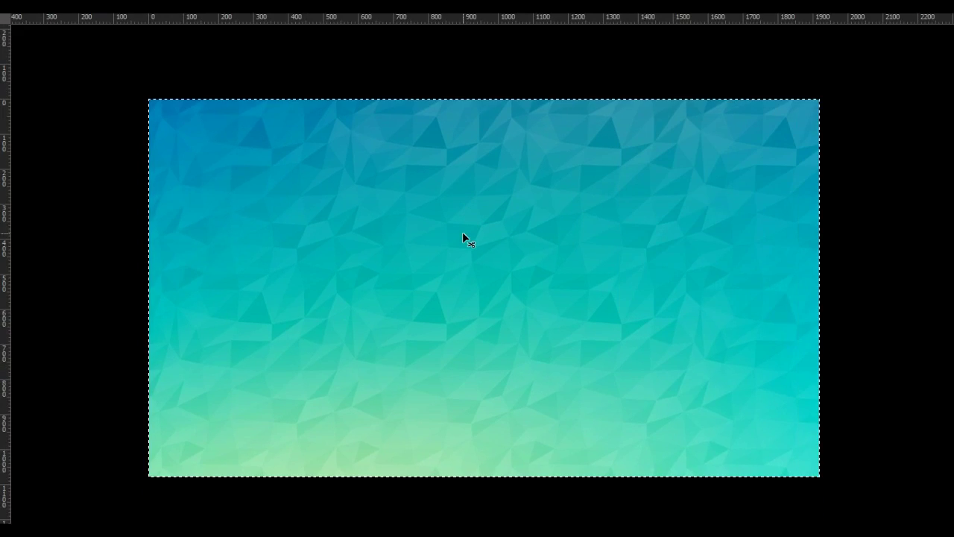
key("f")
Step: Bring the teal polygon background into splash.psd, clipped to the screen rectangle
left_click_drag(427, 234, 80, 65)
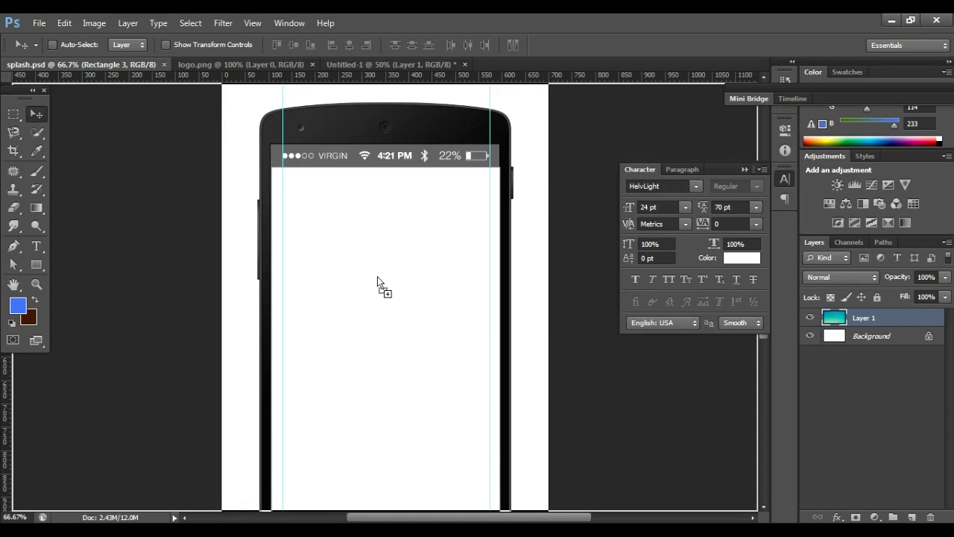
left_click_drag(80, 65, 383, 281)
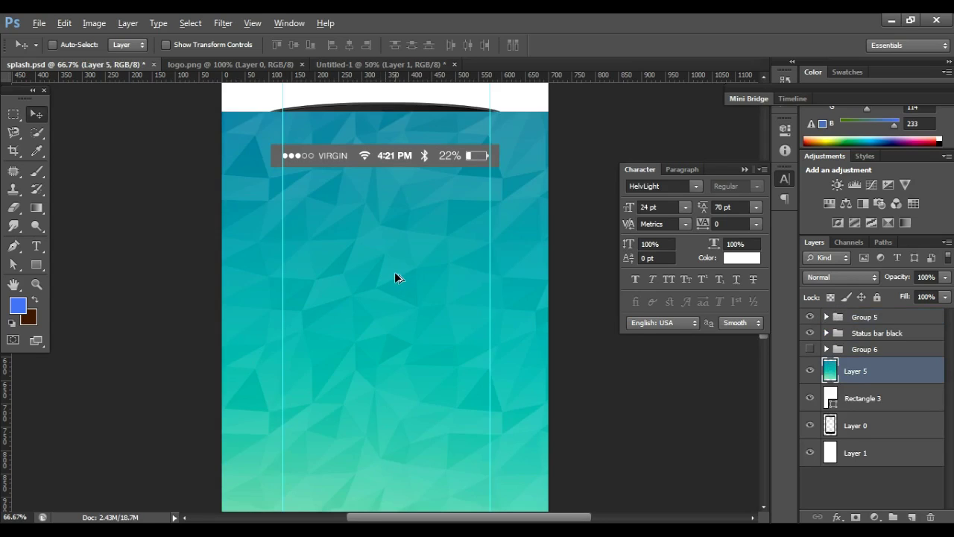
key("ctrl+alt+g")
mouse_move(391, 254)
left_mouse_down()
mouse_move(391, 317)
mouse_move(394, 272)
left_mouse_up()
left_click(389, 305, "alt")
Step: Transform the teal layer and convert it to a smart object
key("ctrl+t")
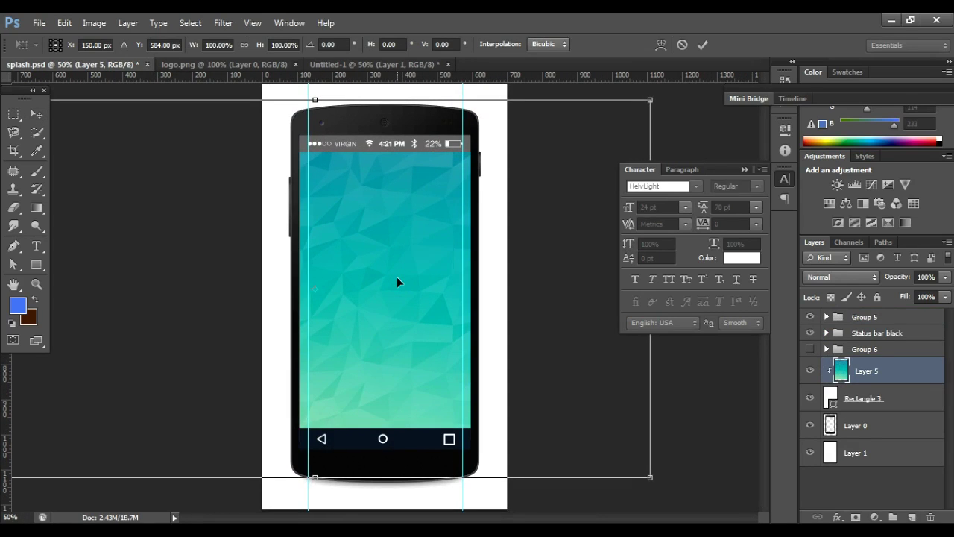
key("Return")
right_click(895, 377)
left_click(813, 121)
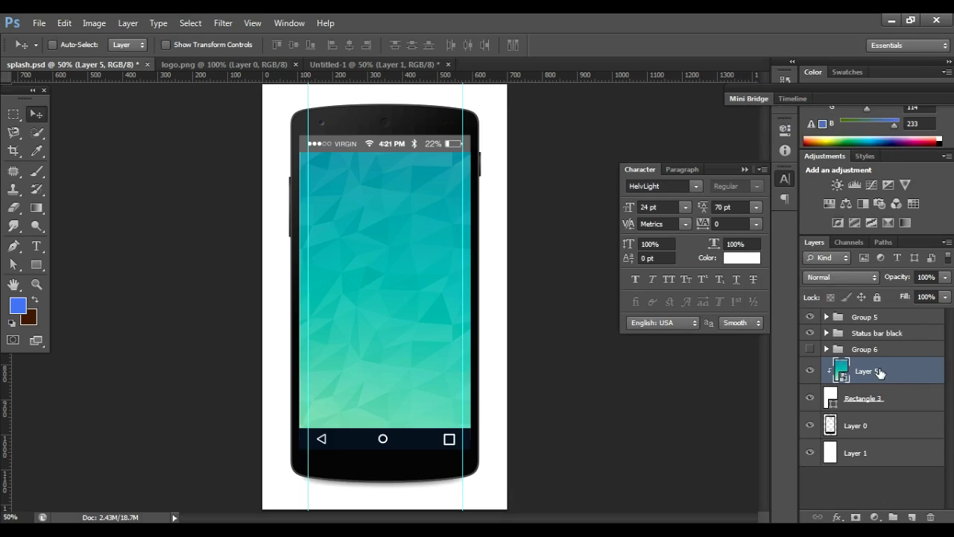
Step: Flip the teal background vertically
key("ctrl+t")
right_click(429, 292)
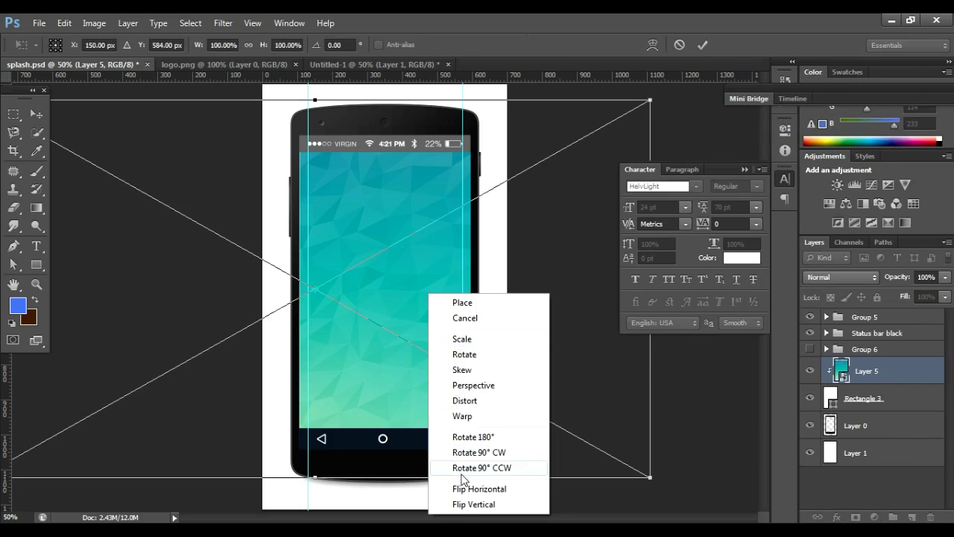
left_click(465, 504)
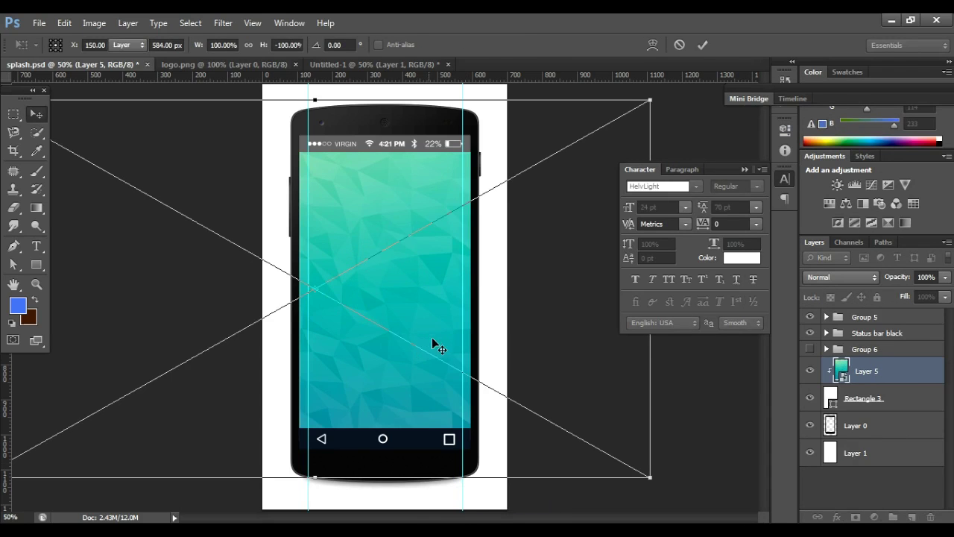
key("Return")
Step: Reposition the flipped teal background within the phone screen
left_click_drag(391, 345, 423, 347)
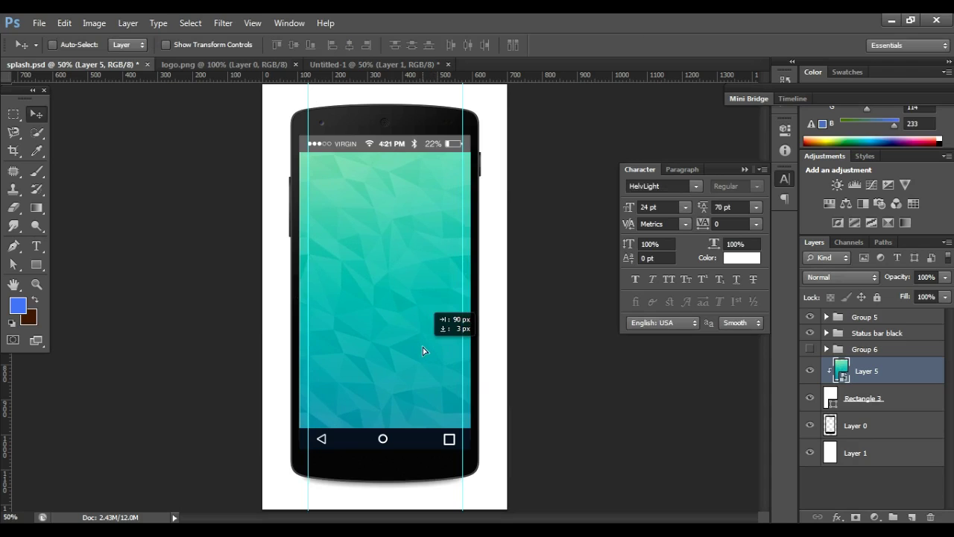
left_click_drag(422, 347, 406, 352)
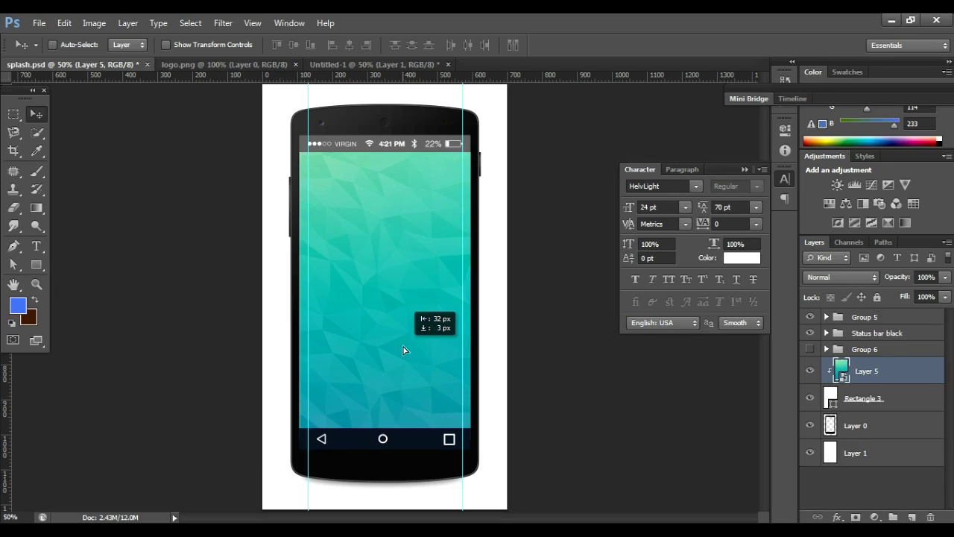
left_click_drag(407, 352, 406, 351)
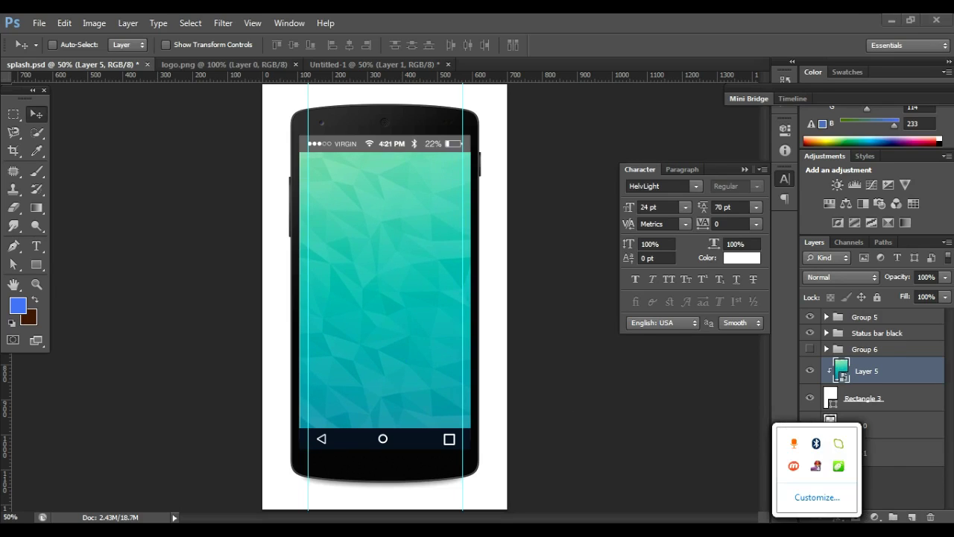
right_click(817, 472)
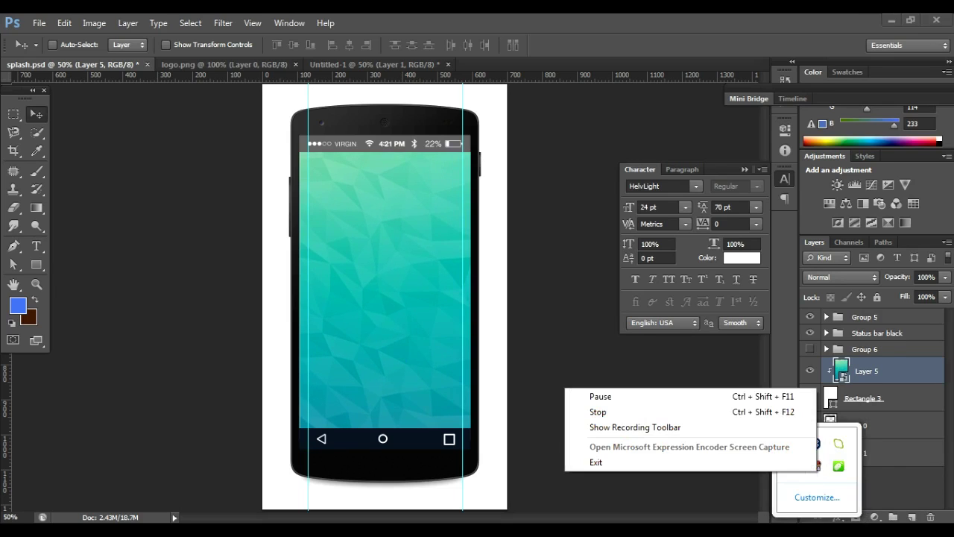
left_click(485, 419)
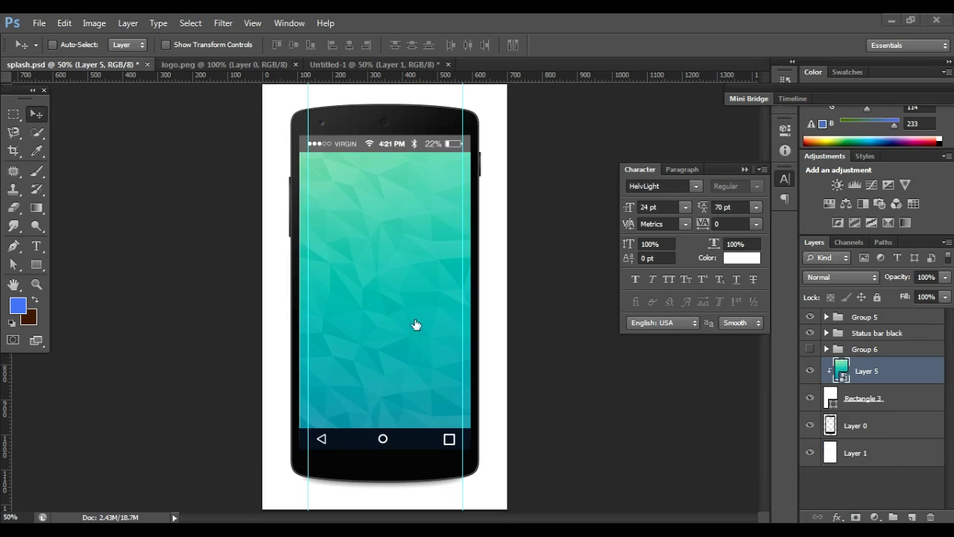
Step: Zoom to 100% and pan to the top of the phone
left_click(378, 263)
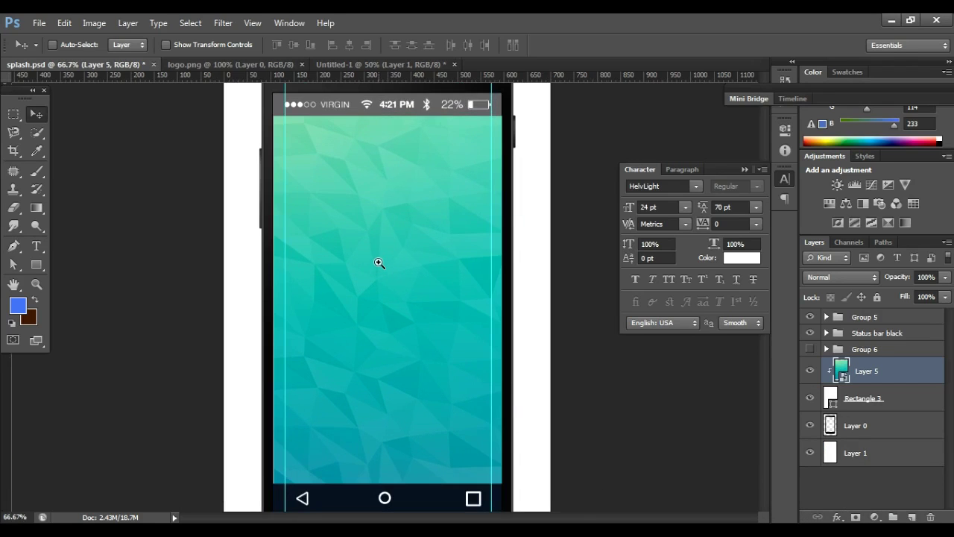
left_click(379, 254)
left_click_drag(374, 195, 391, 299)
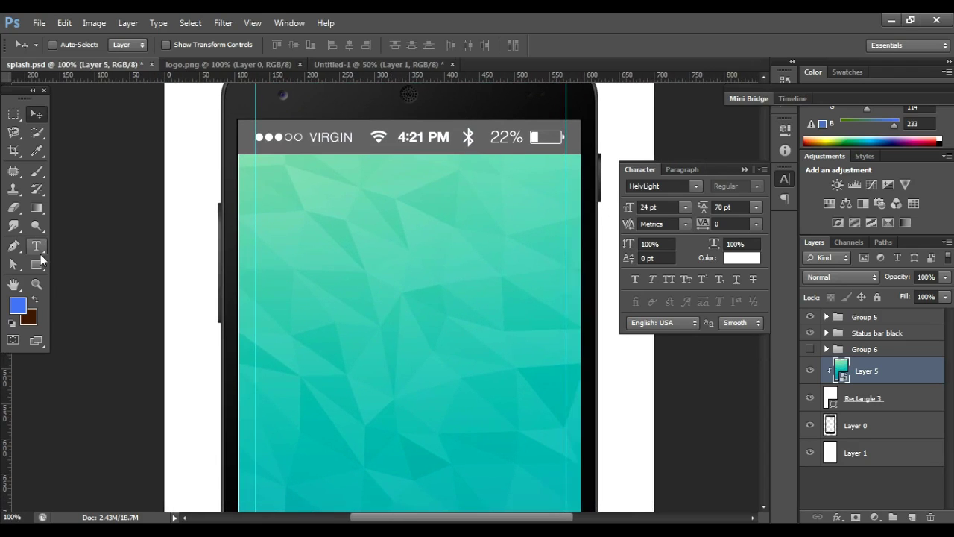
Step: Draw a black-filled circle in the middle of the screen
left_click(36, 264)
left_click(95, 292)
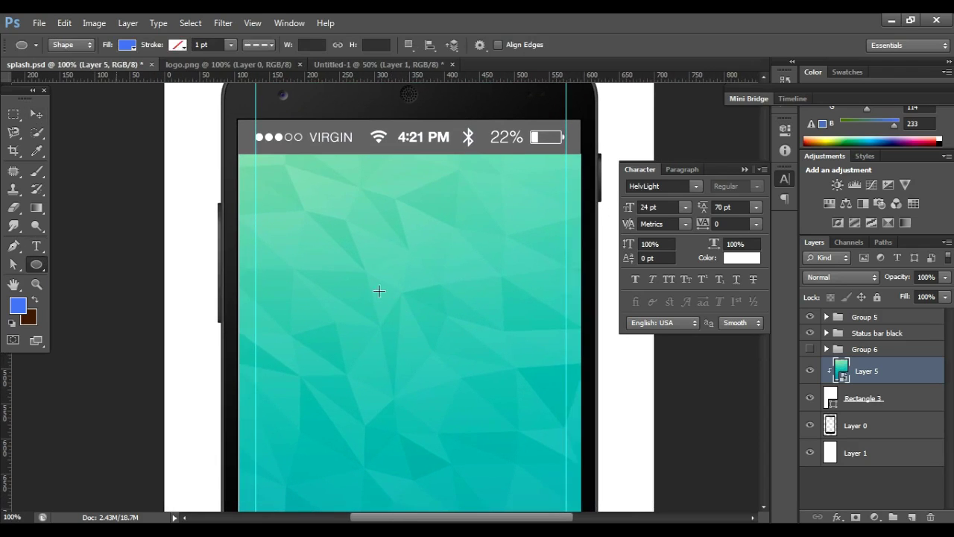
left_click_drag(350, 281, 498, 431)
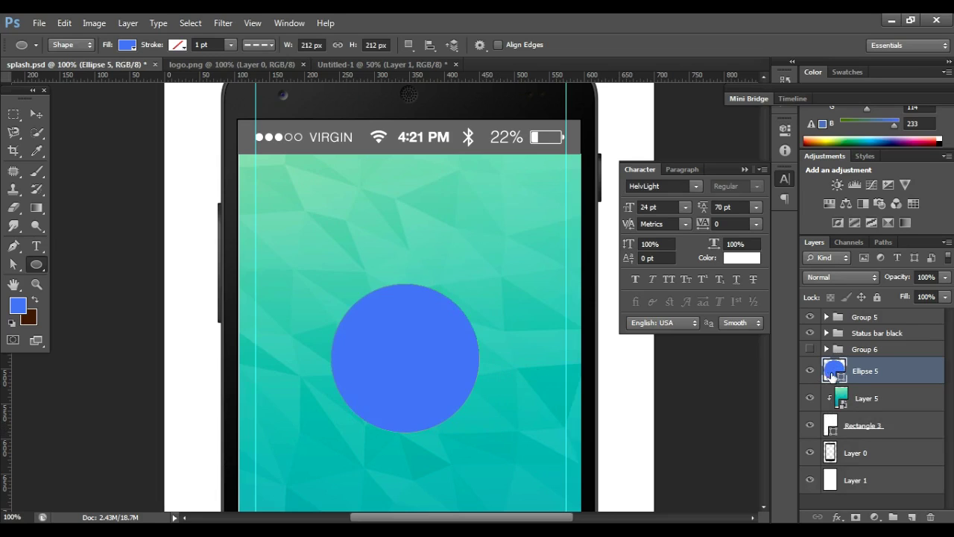
double_click(832, 375)
mouse_move(745, 269)
left_mouse_down()
mouse_move(626, 296)
mouse_move(609, 441)
left_mouse_up()
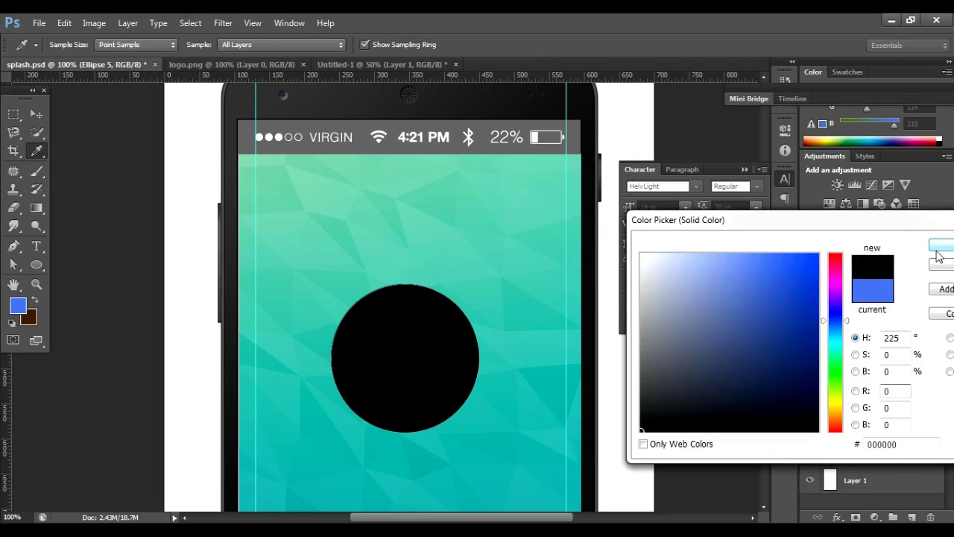
left_click(938, 249)
Step: Centre the circle horizontally on the canvas and move it higher
key("v")
key("ctrl+a")
left_click(293, 44)
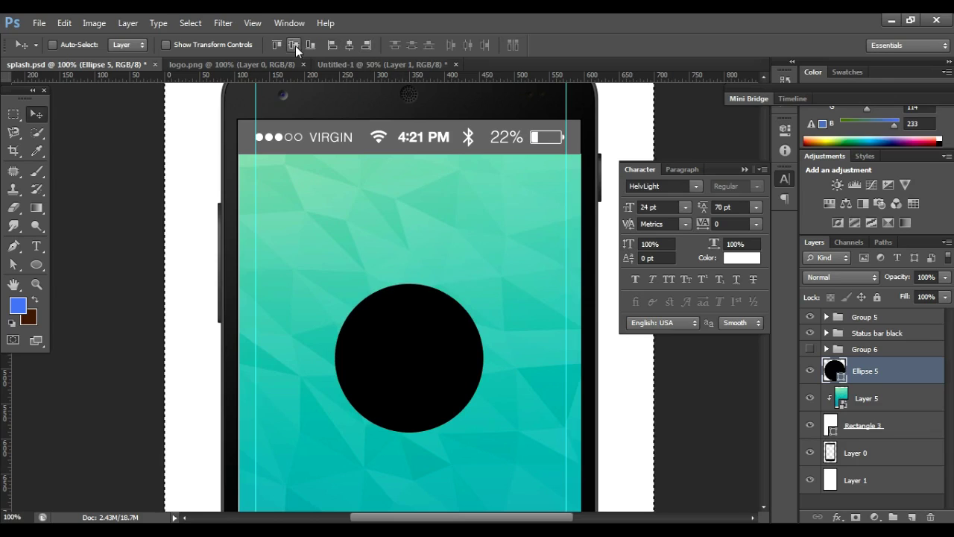
left_click_drag(446, 348, 446, 325)
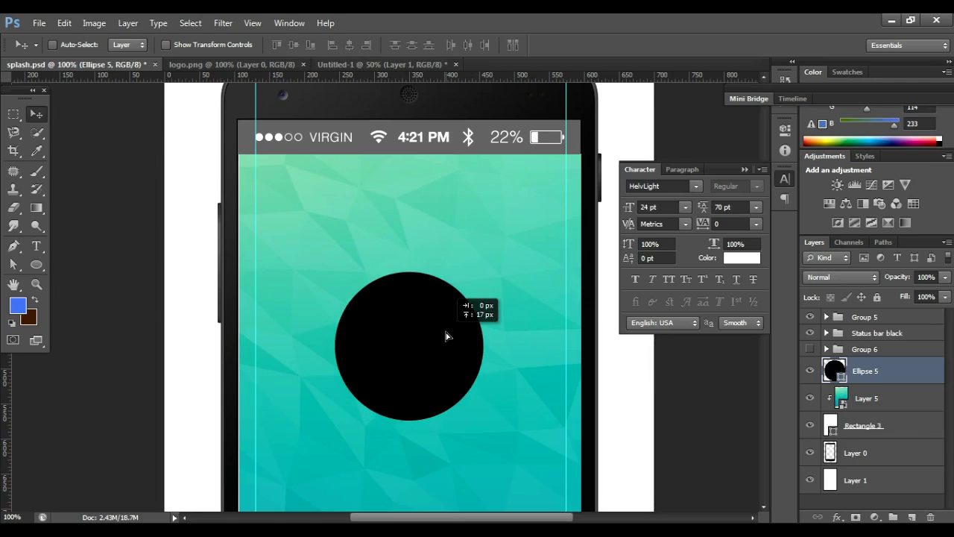
Step: Give Ellipse 5 a reversed Gradient Overlay at about 67% opacity
double_click(897, 371)
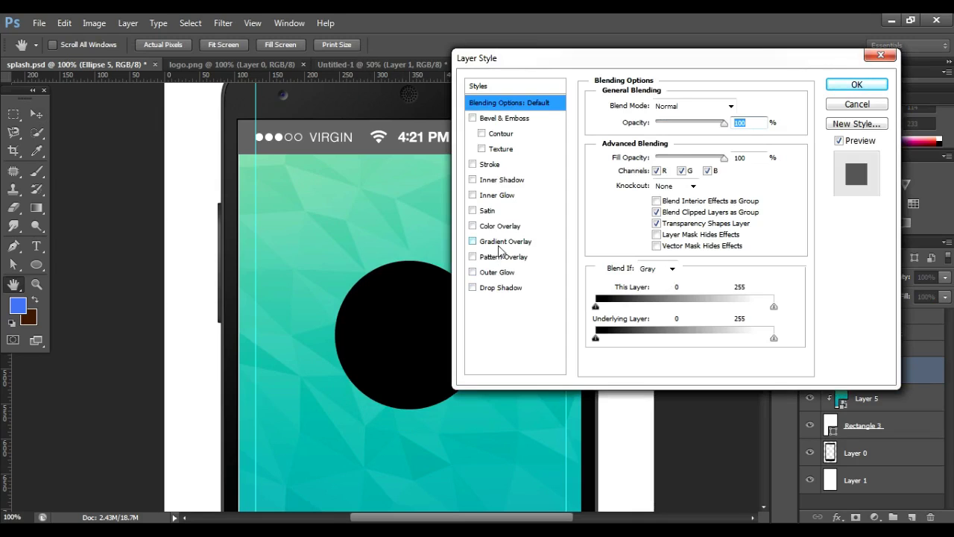
left_click(505, 241)
left_click_drag(722, 124, 703, 133)
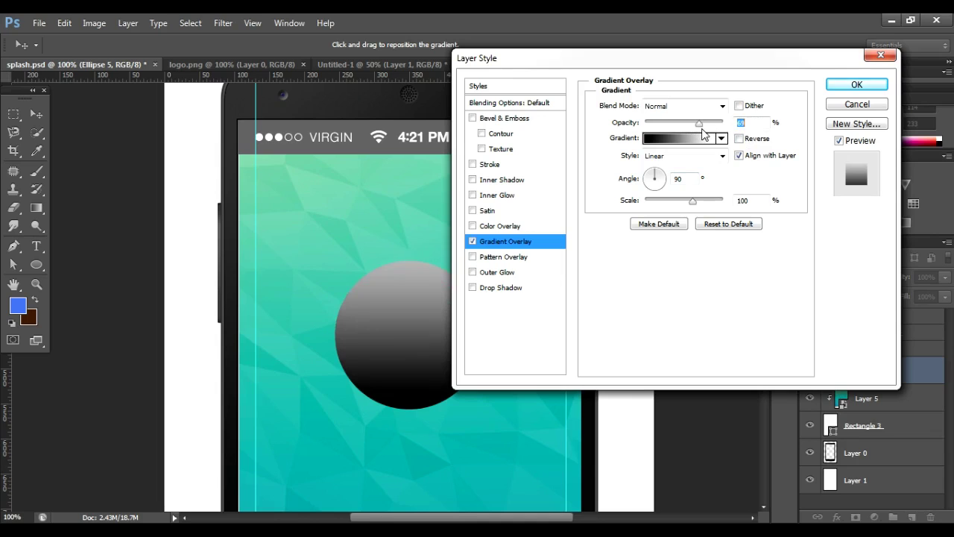
left_click(739, 138)
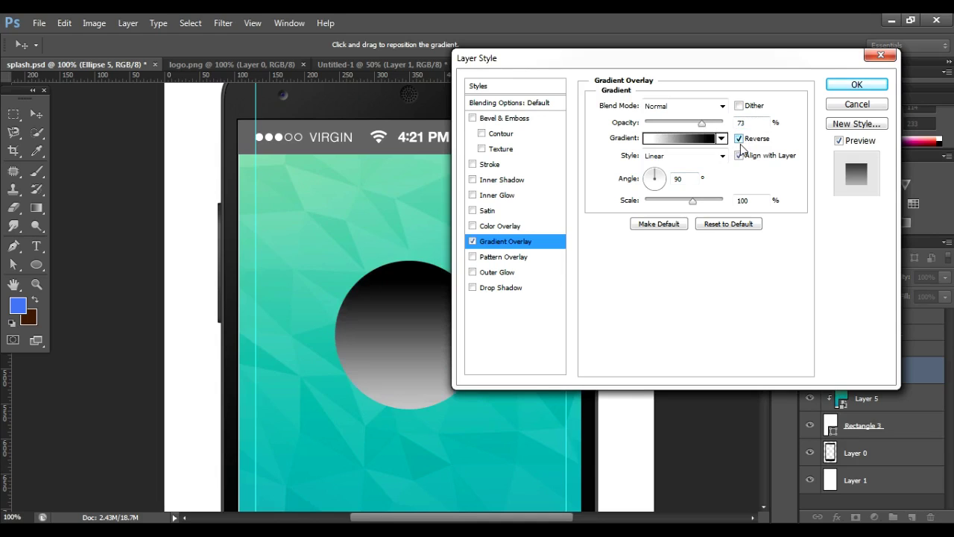
left_click_drag(702, 124, 697, 123)
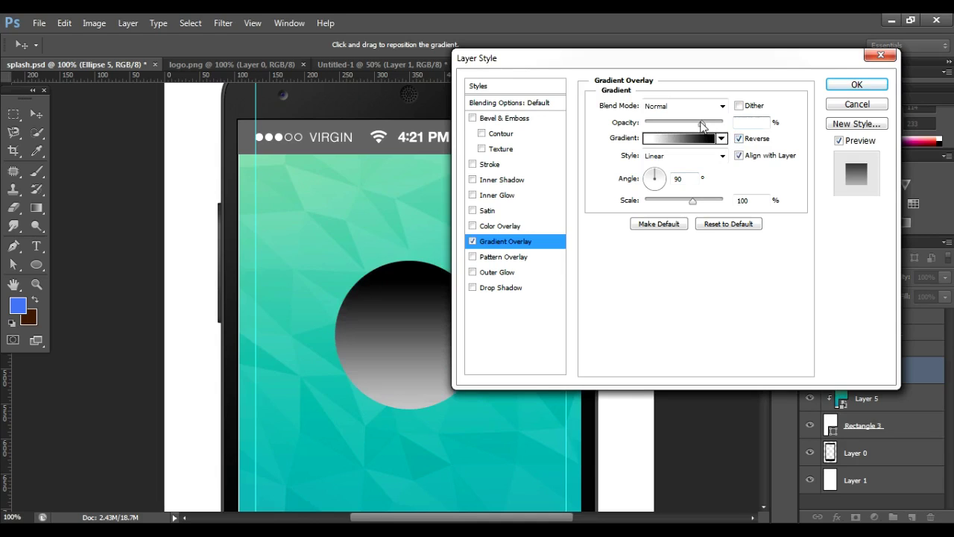
left_click(858, 85)
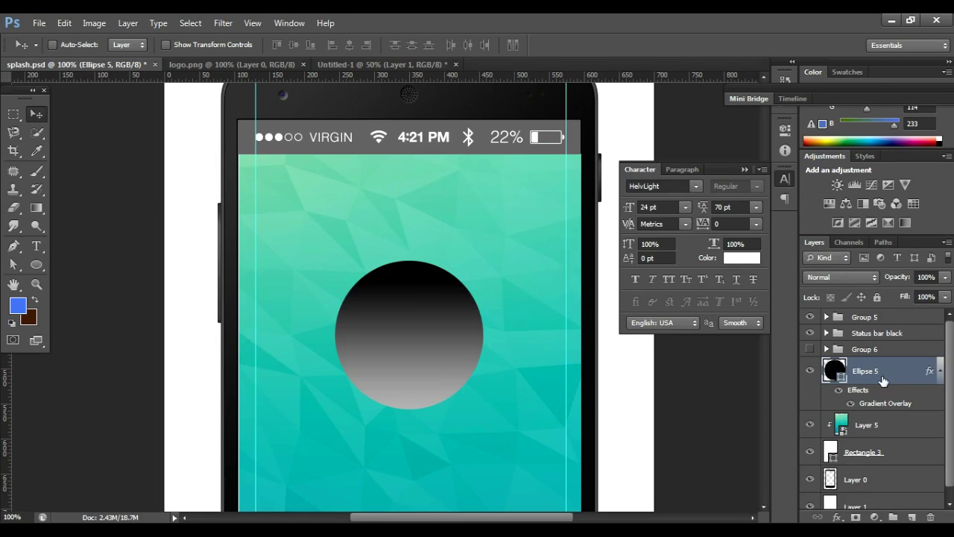
key("ctrl+Tab")
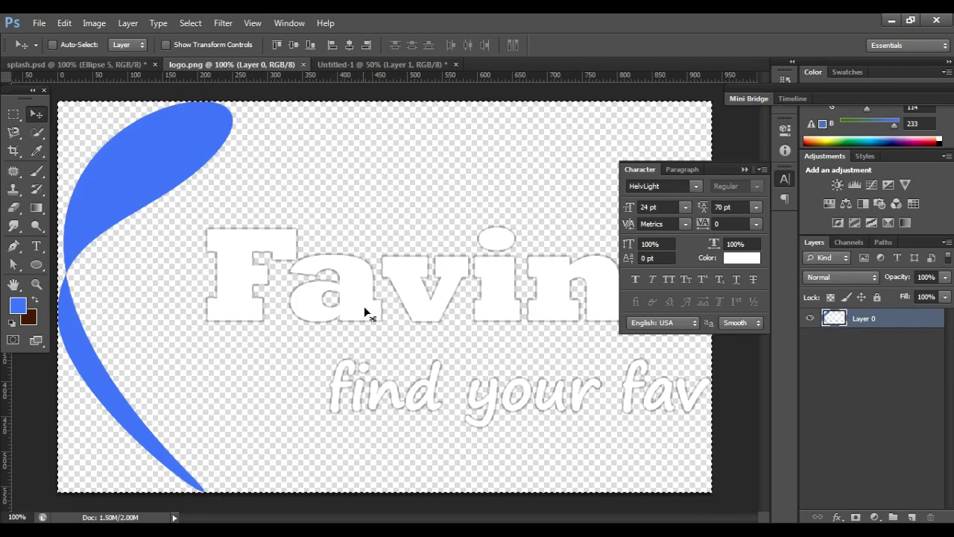
Step: Bring the Favinr logo into splash.psd as a smart object
left_click_drag(364, 305, 110, 73)
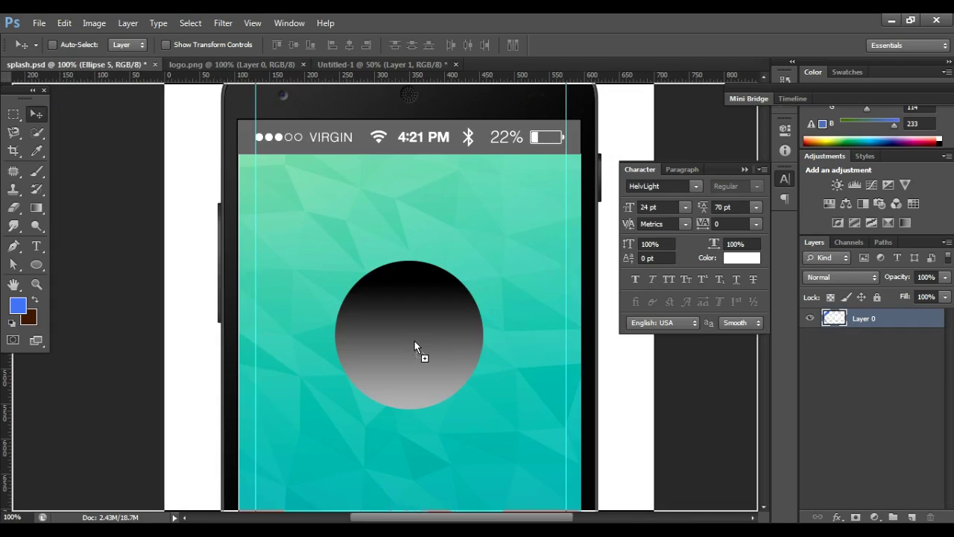
left_click_drag(111, 69, 422, 347)
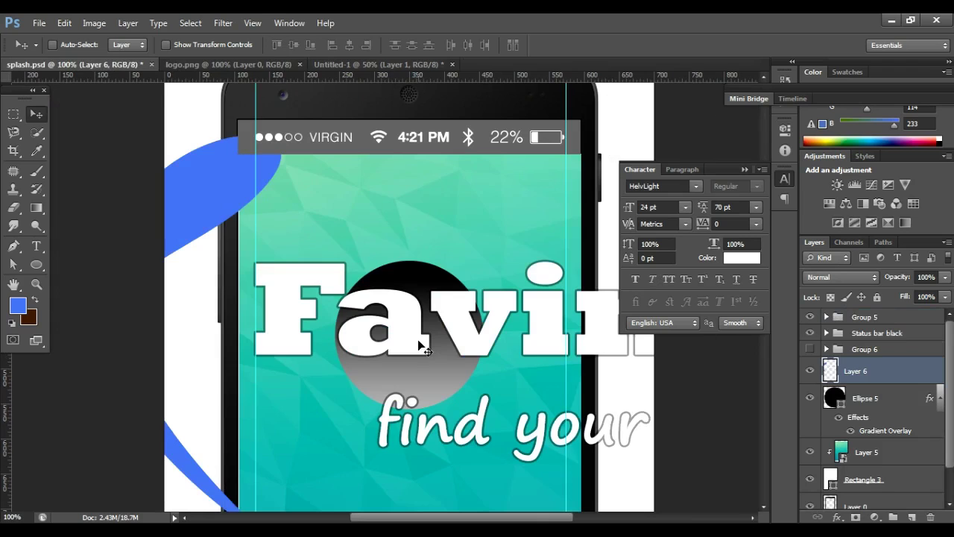
right_click(893, 375)
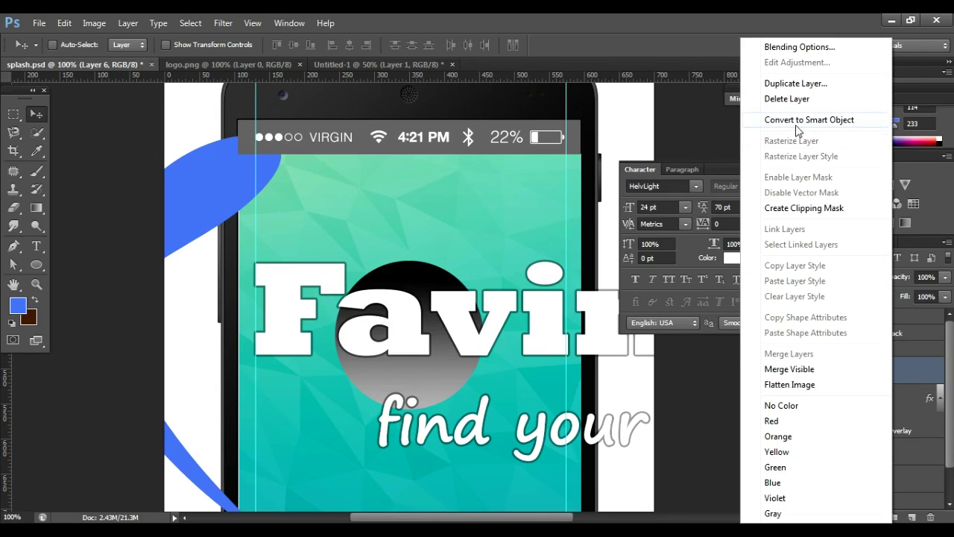
left_click(802, 120)
Step: Scale the logo down to fit inside the circle
key("ctrl+t")
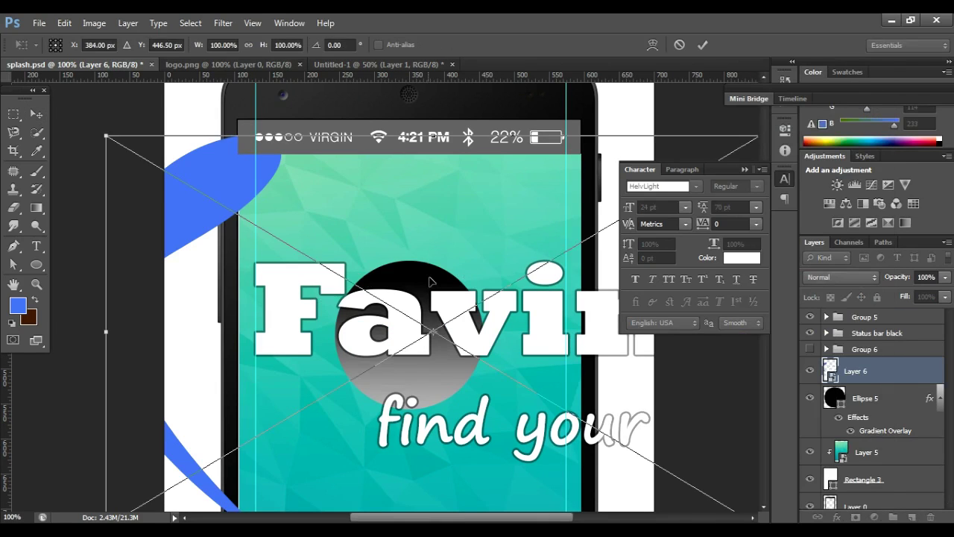
left_click_drag(425, 276, 337, 266)
left_click_drag(109, 170, 395, 292)
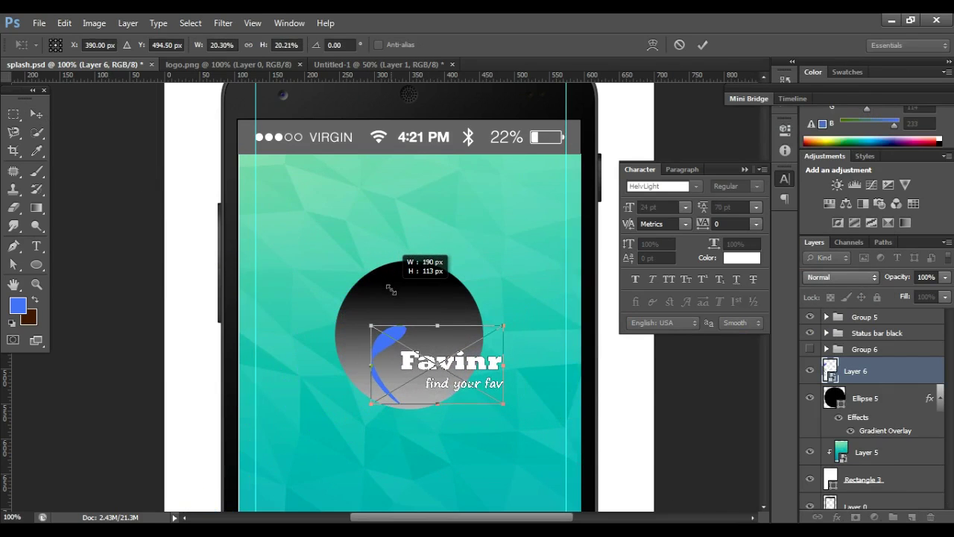
left_click_drag(480, 358, 447, 329)
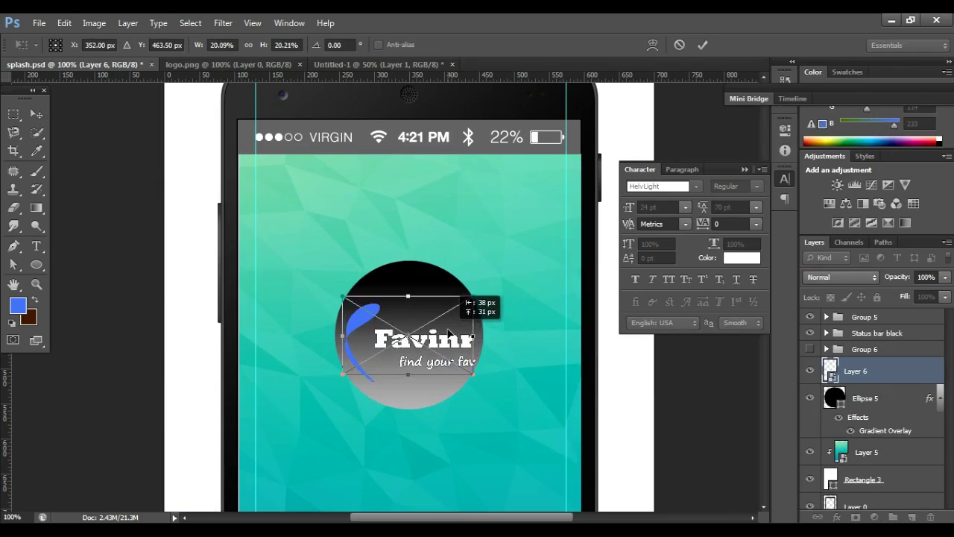
left_click_drag(464, 295, 460, 291)
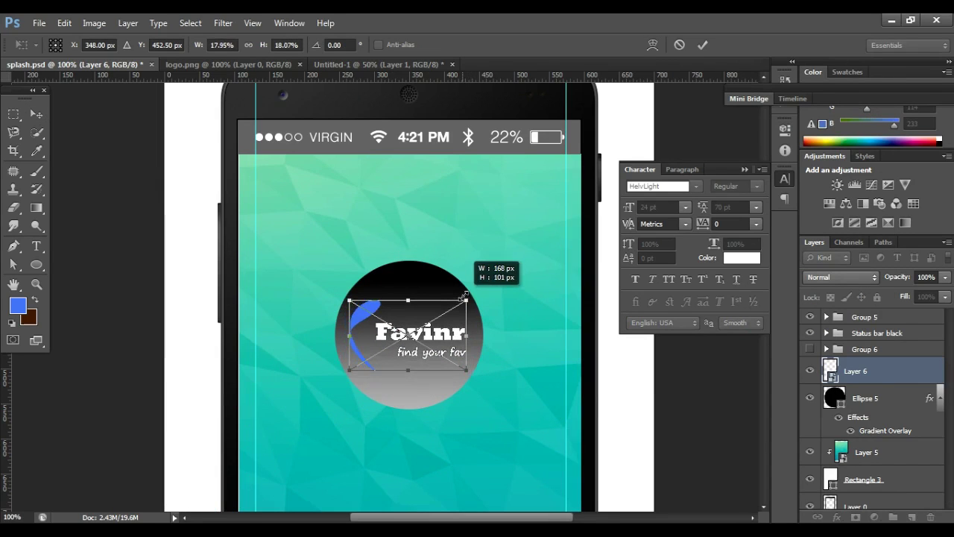
key("Return")
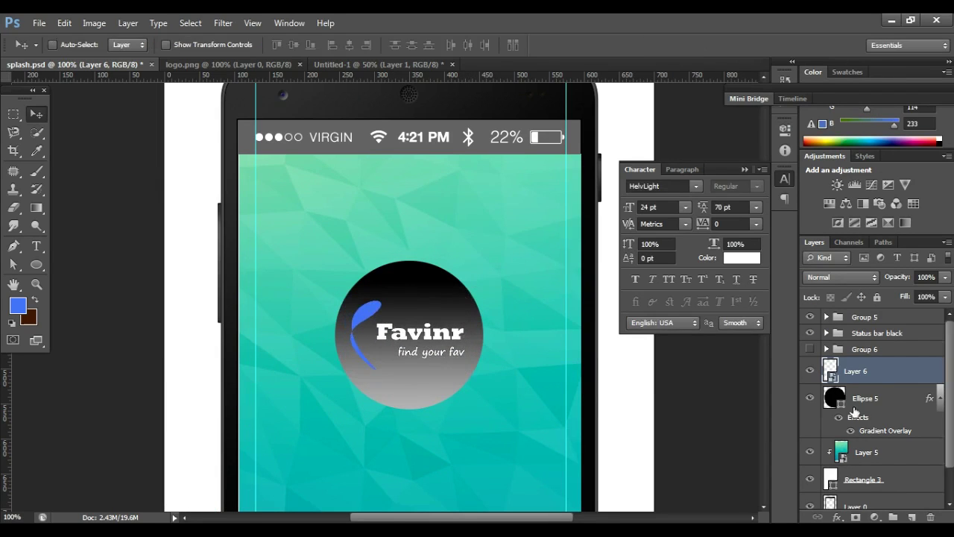
Step: Centre the logo horizontally within the circle
left_click(835, 398, "ctrl")
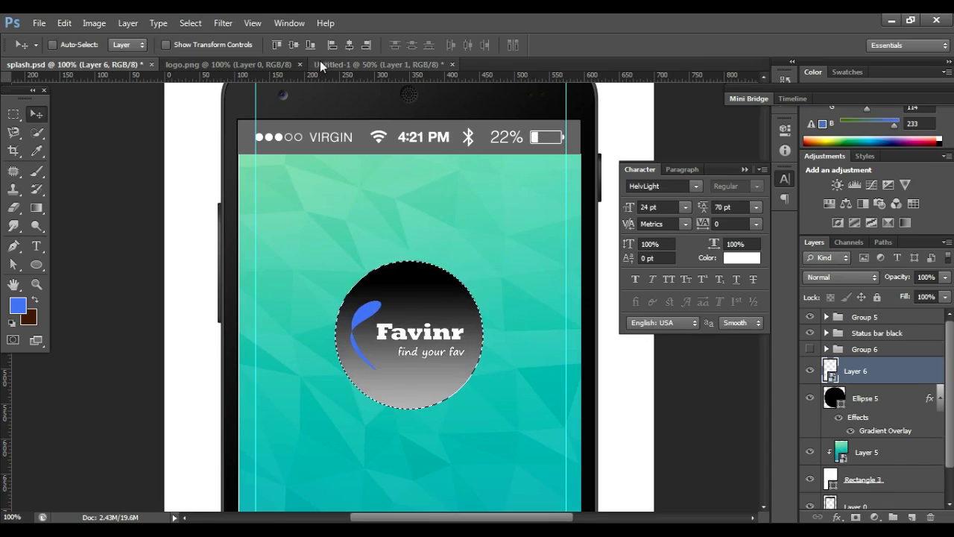
left_click(350, 46)
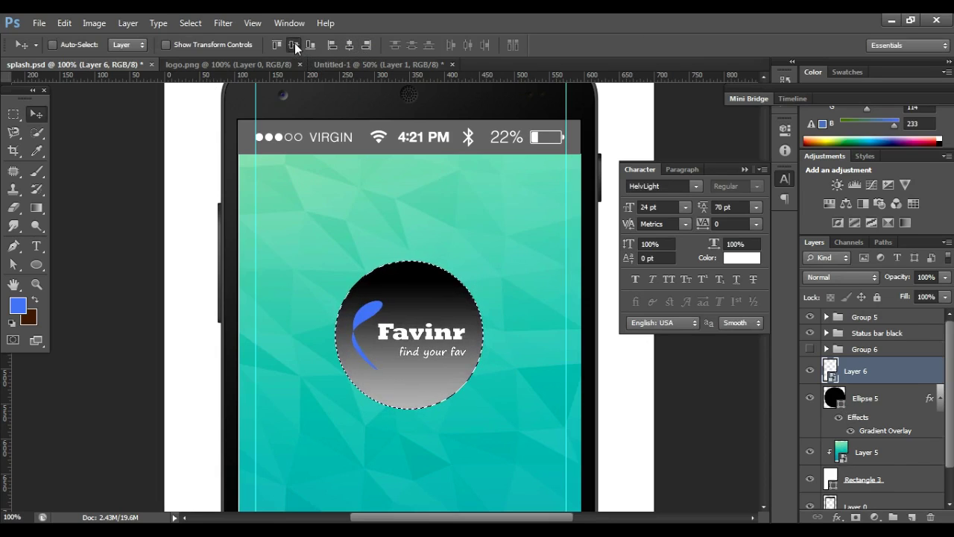
key("ctrl+d")
Step: Duplicate the circle and enlarge the copy to about 230 px
left_click(420, 293, "ctrl")
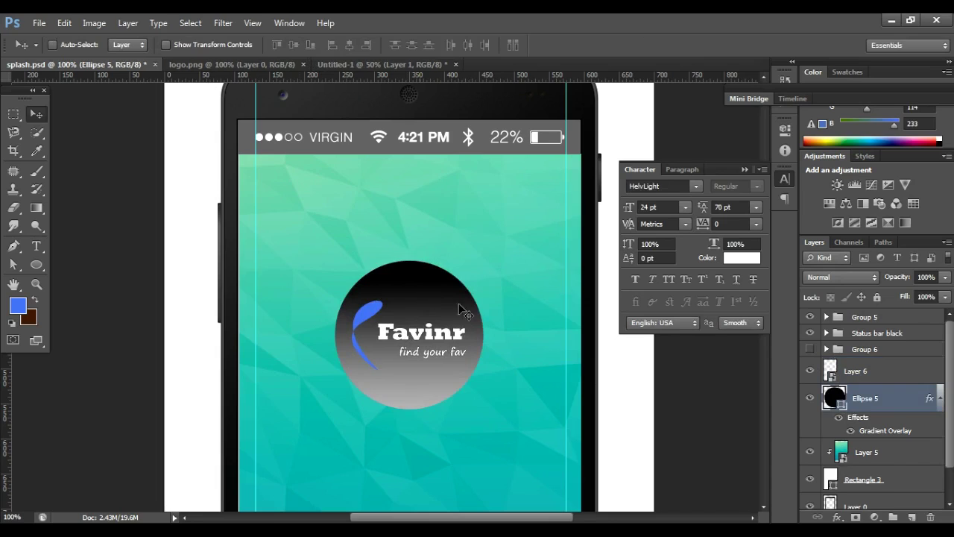
key("ctrl+j")
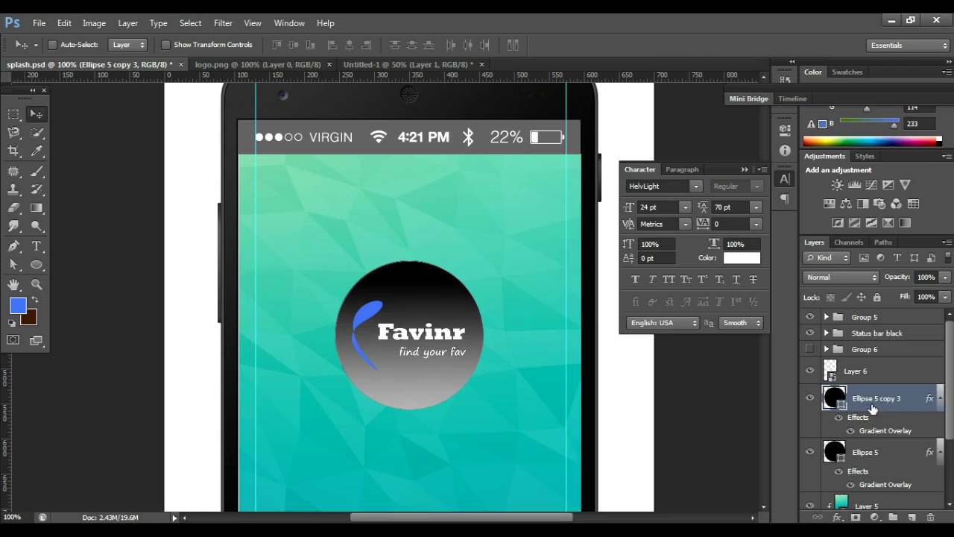
key("ctrl+t")
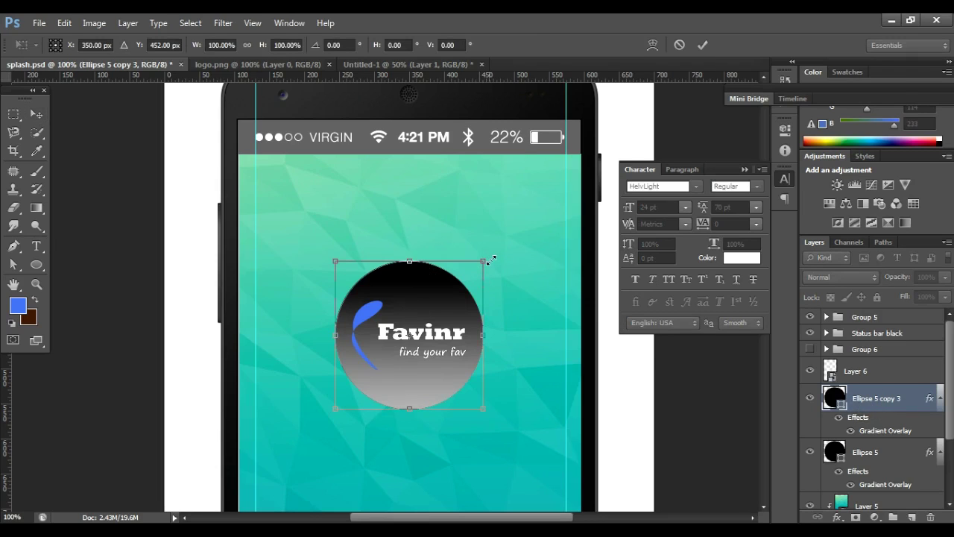
left_click_drag(492, 259, 503, 258)
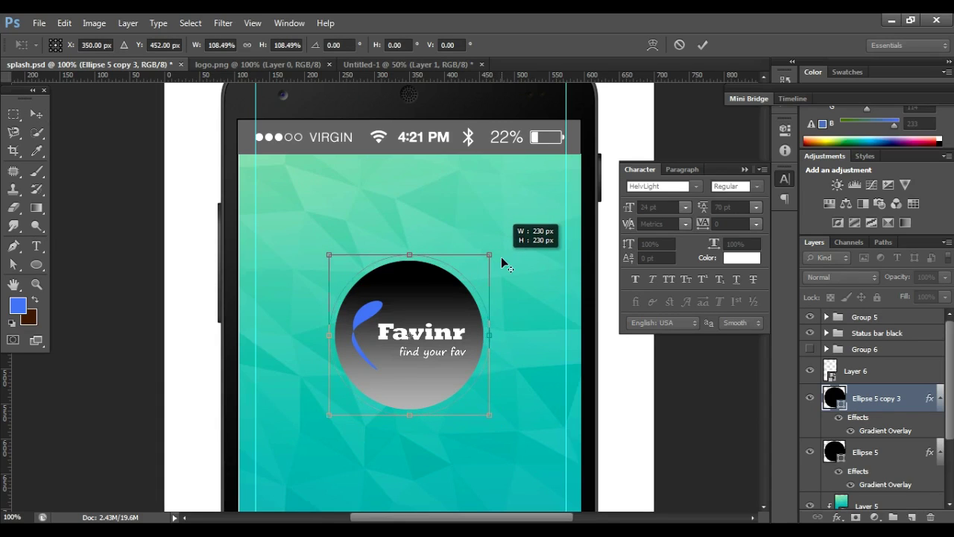
left_click_drag(502, 263, 503, 262)
key("Return")
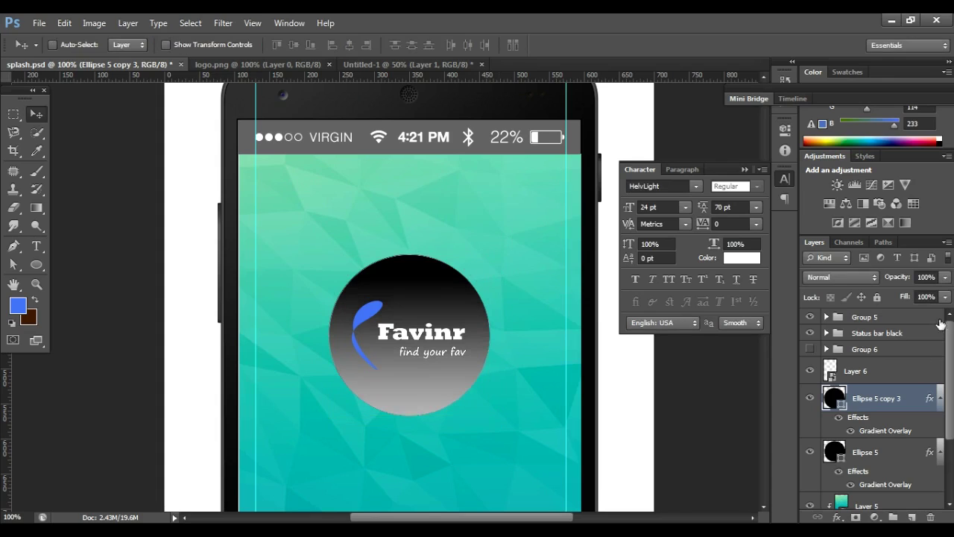
Step: Set the circle copy's fill to 0% and place it beneath the original circle
left_click(944, 297)
left_click_drag(944, 313, 852, 317)
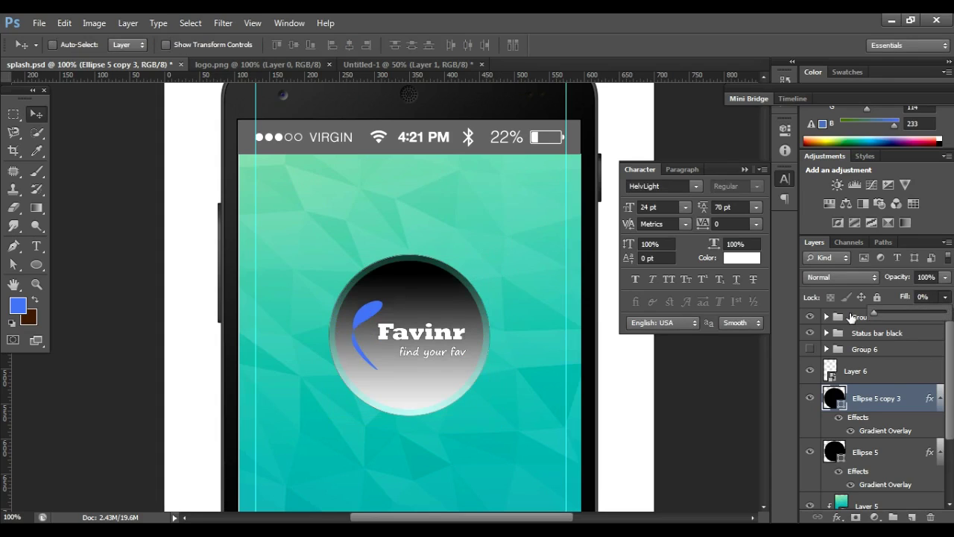
left_click(880, 371)
left_click(883, 402)
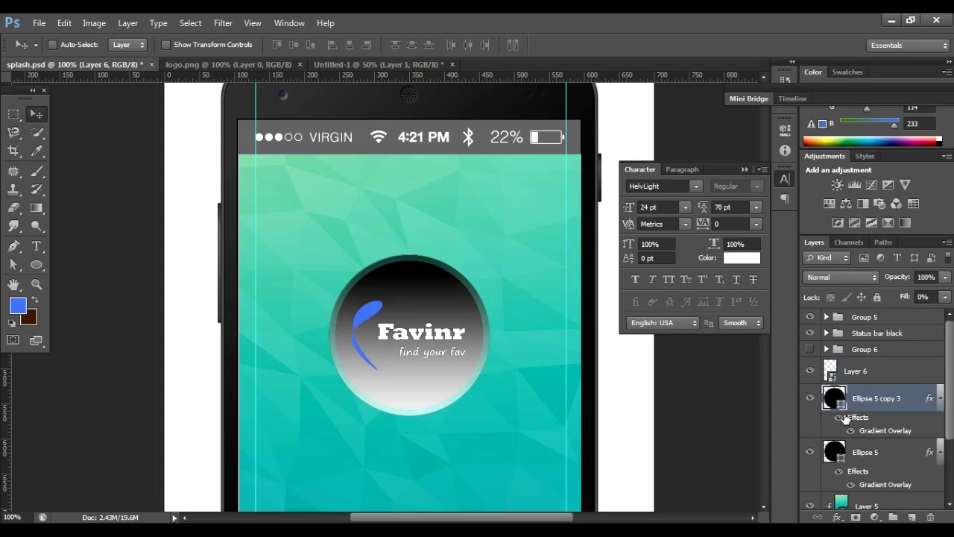
double_click(885, 431)
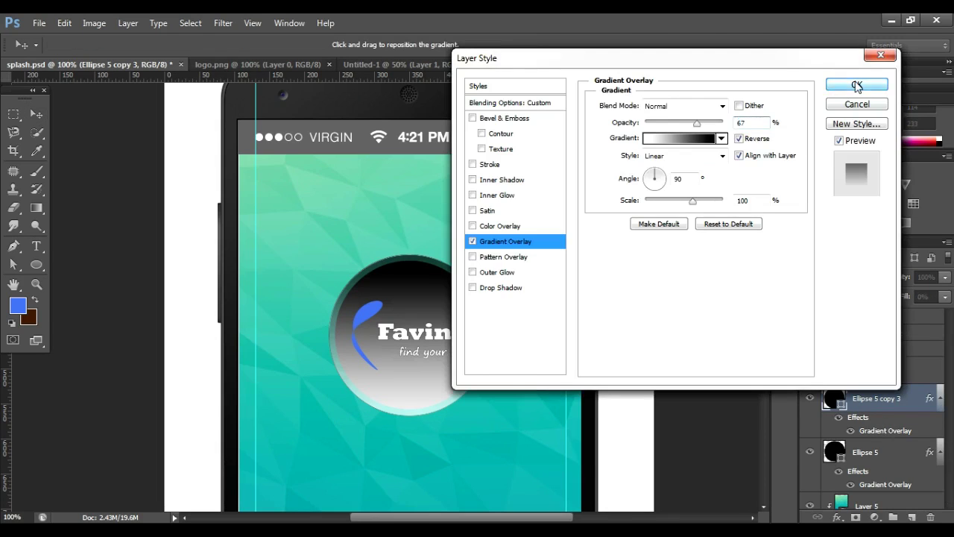
left_click(853, 54)
left_click_drag(876, 398, 874, 464)
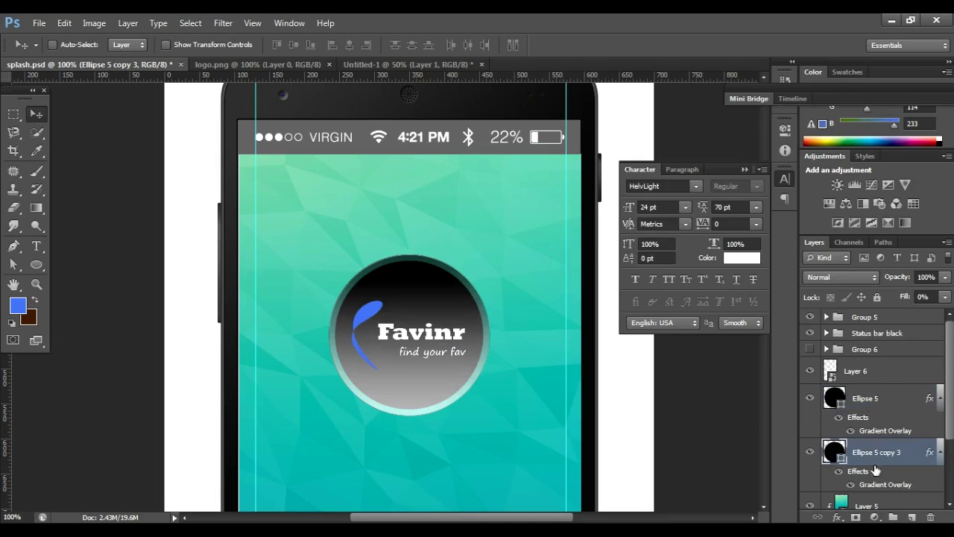
left_click(885, 406)
left_click(857, 369)
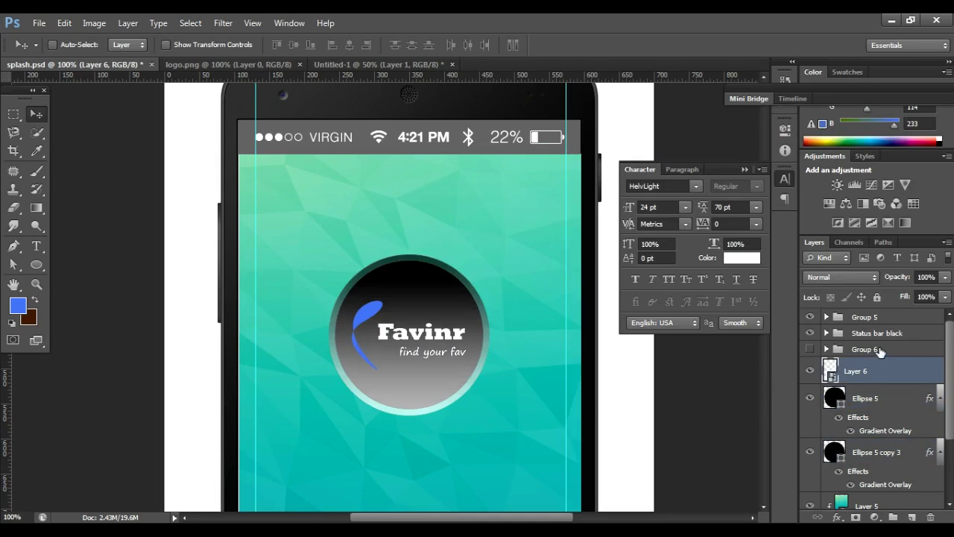
Step: Enlarge the logo slightly to about 18.3% scale, centred in the circle
left_click(834, 399, "ctrl")
left_click(294, 45)
key("ctrl+d")
key("ctrl+t")
left_click_drag(469, 300, 471, 299)
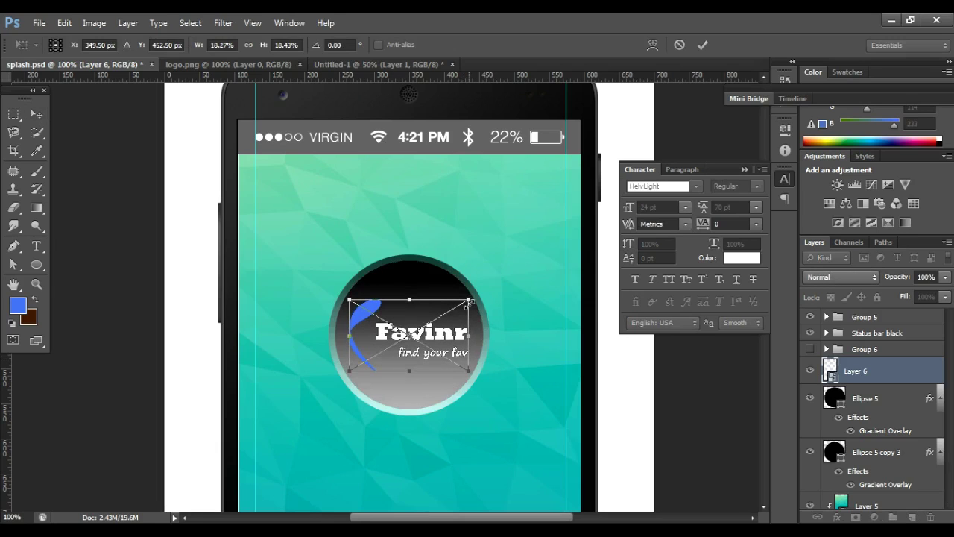
key("Return")
left_click(865, 398)
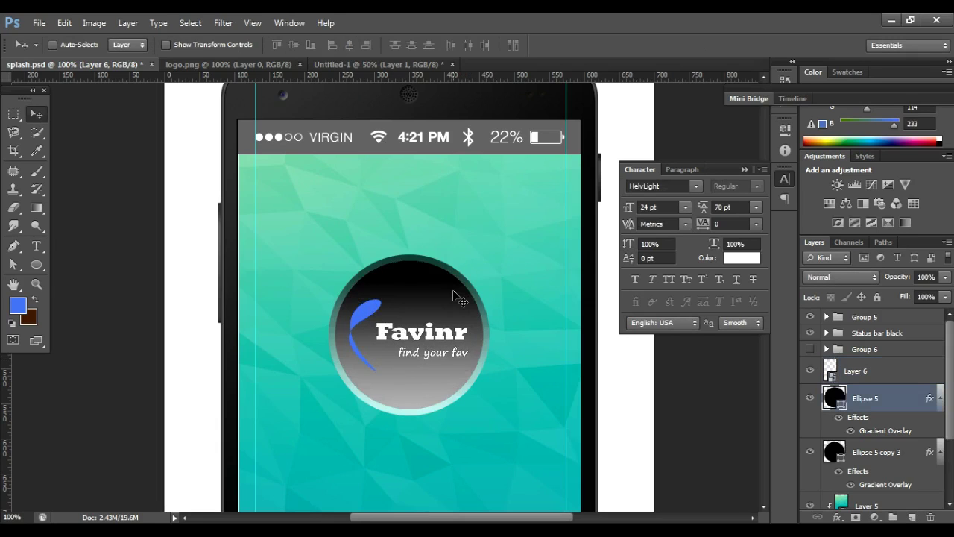
Step: Set the circle's gradient overlay scale to 101%
double_click(867, 432)
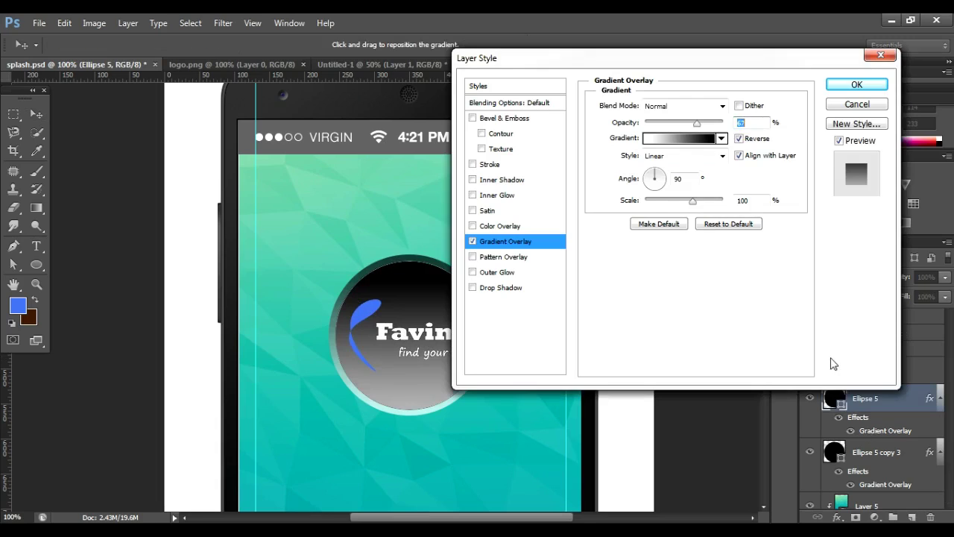
left_click(739, 140)
left_click(739, 141)
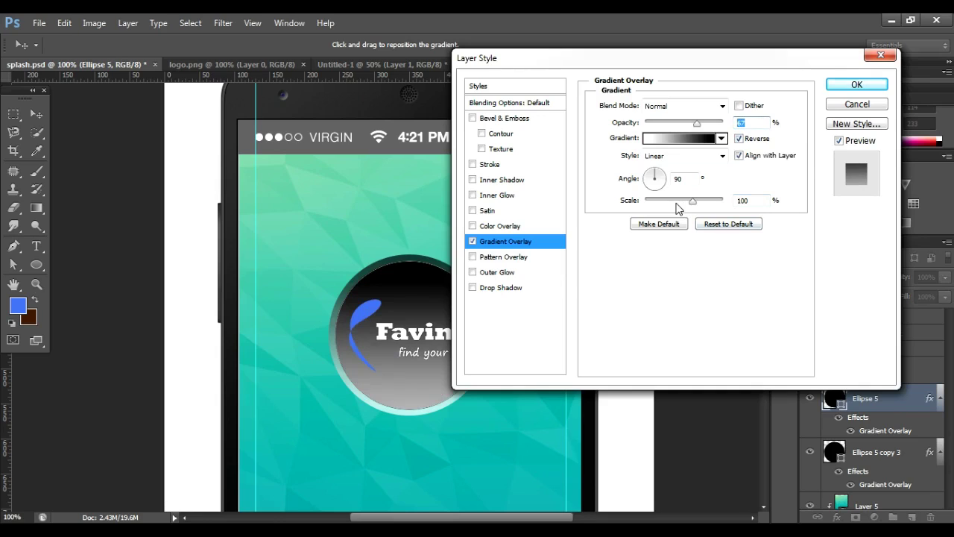
mouse_move(693, 201)
left_mouse_down()
mouse_move(681, 201)
mouse_move(695, 207)
left_mouse_up()
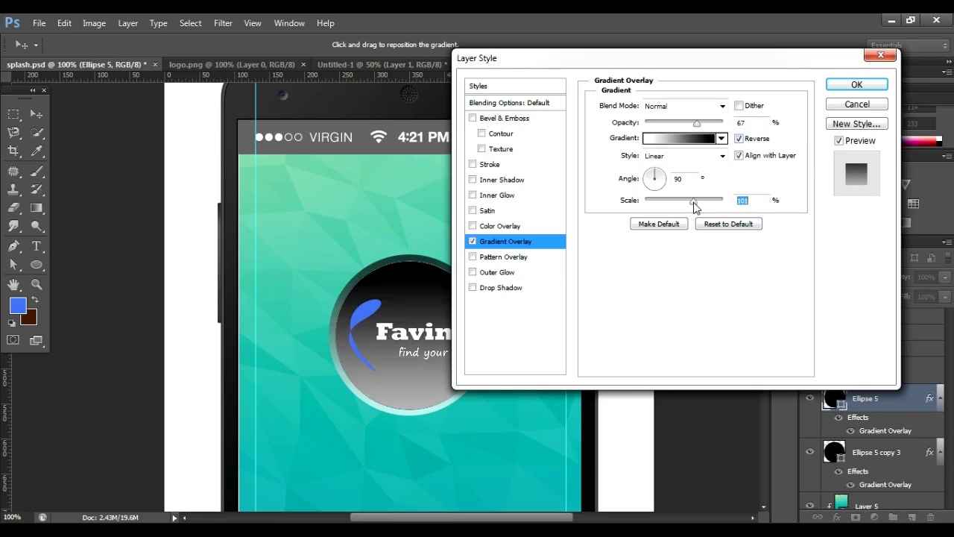
left_click(858, 84)
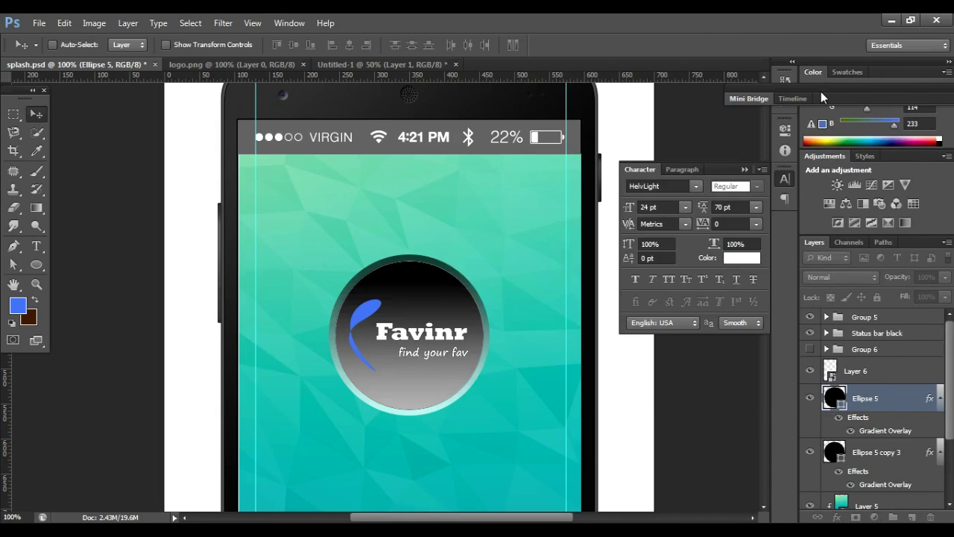
Step: Recheck Ellipse 5's gradient overlay, keeping it reversed
left_click(888, 370)
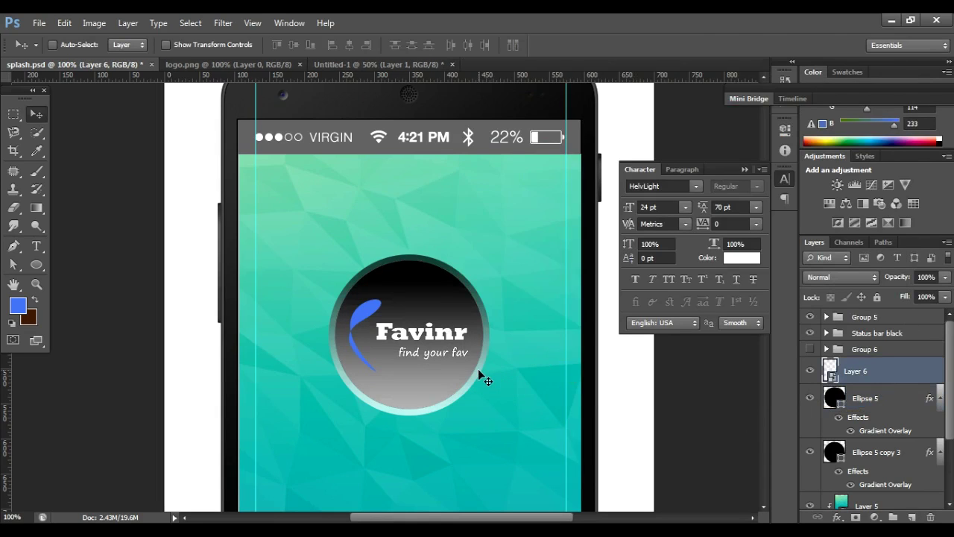
key("alt+bracketleft")
double_click(880, 430)
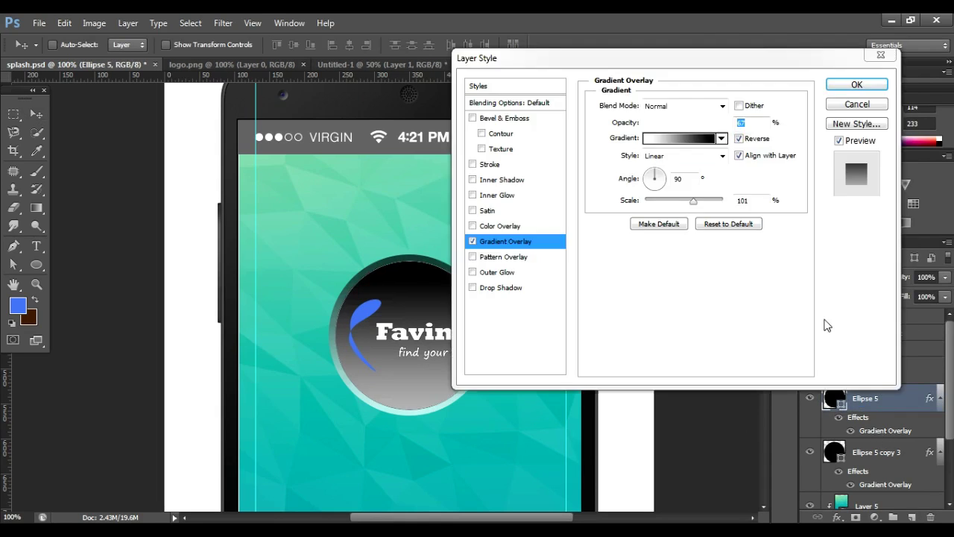
left_click(739, 139)
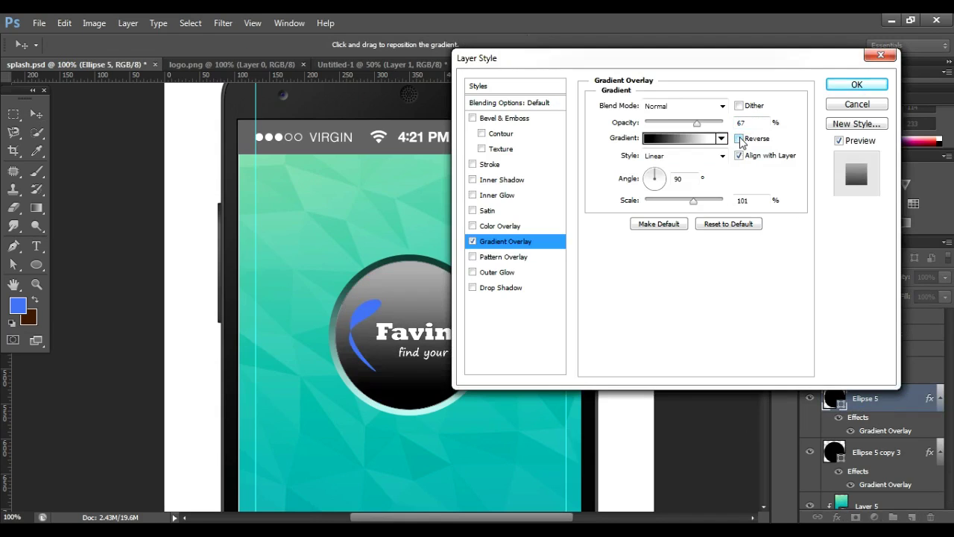
left_click(739, 139)
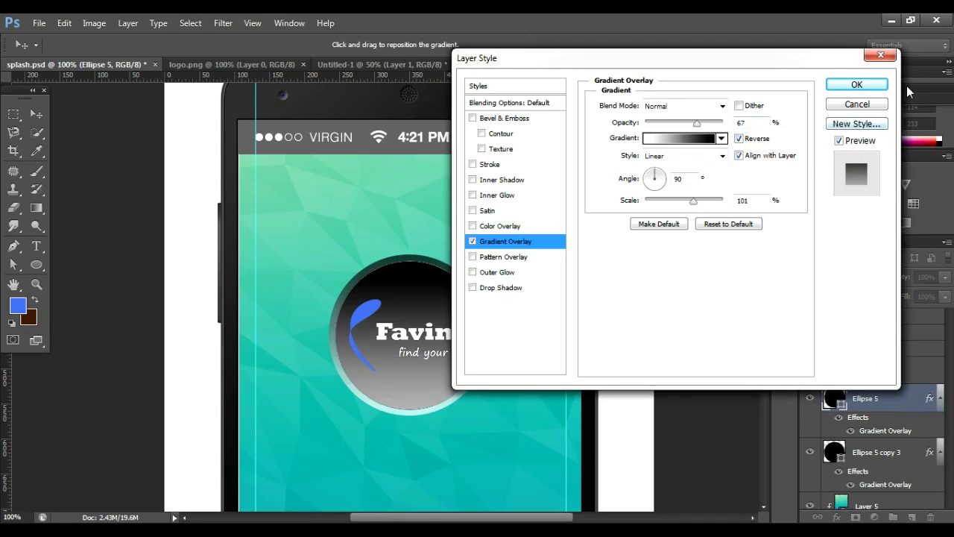
left_click(858, 85)
Step: Reverse the rim copy's gradient, toggle Align with Layer, and fade it to about 20 opacity
double_click(873, 486)
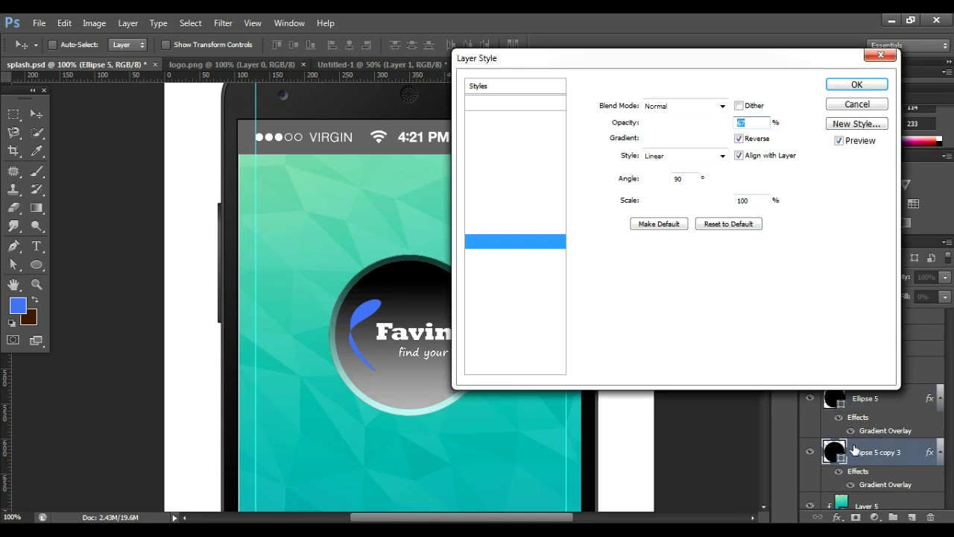
left_click(739, 155)
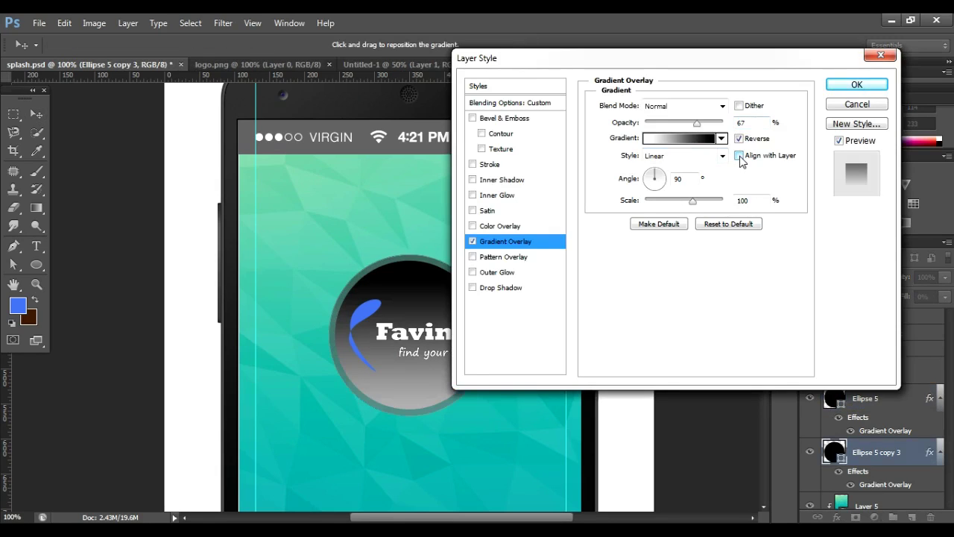
left_click(738, 139)
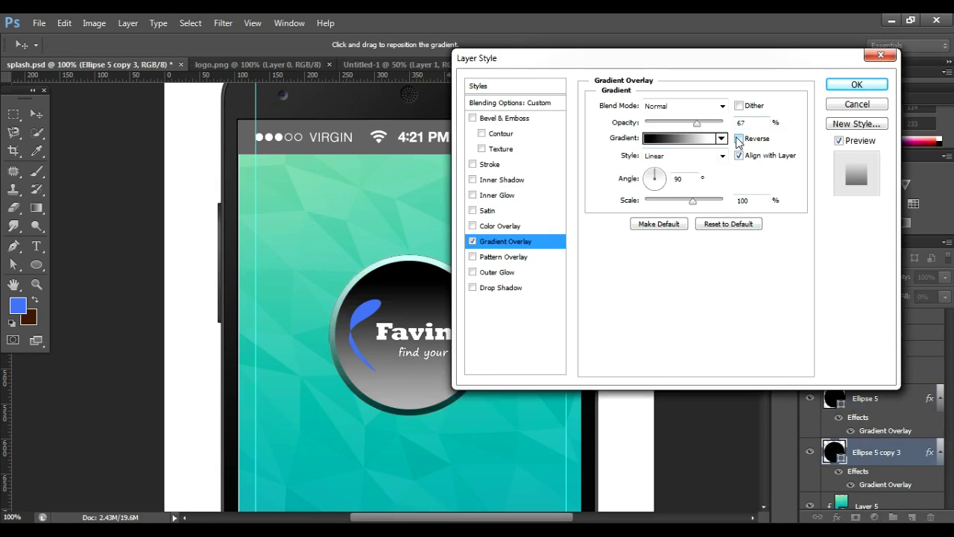
left_click_drag(697, 126, 661, 127)
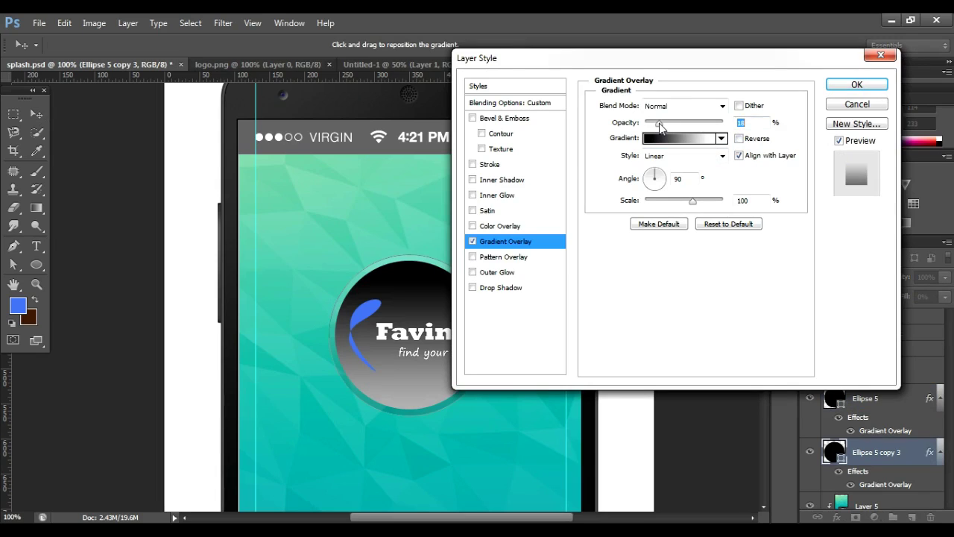
left_click(859, 86)
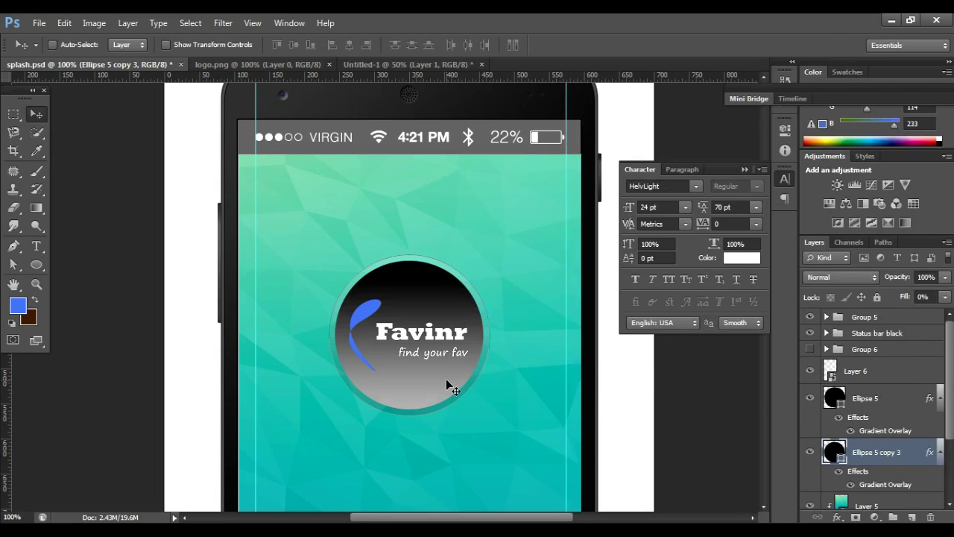
Step: Rotate Ellipse 5 copy 3's gradient angle to 12°, then enter -90 as the angle
left_click(805, 403)
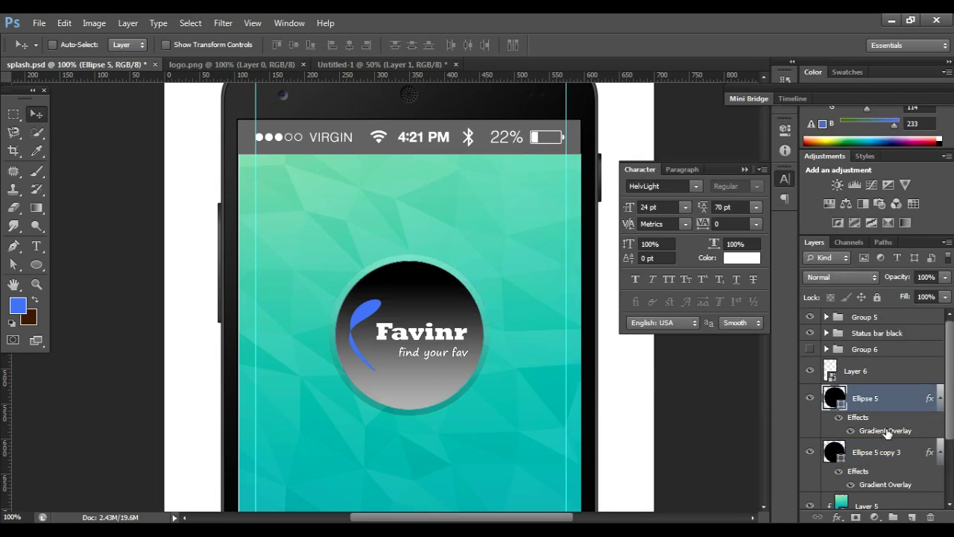
double_click(871, 485)
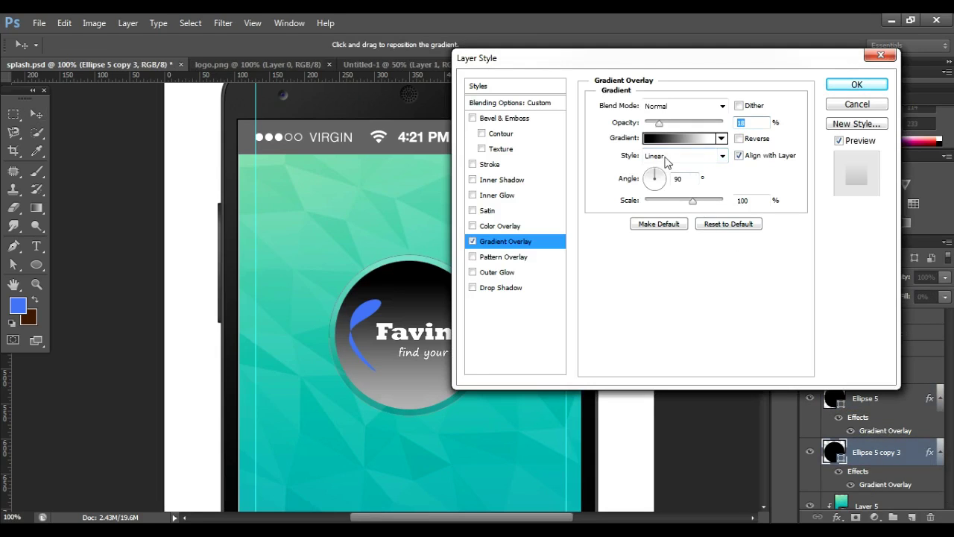
left_click_drag(624, 178, 656, 178)
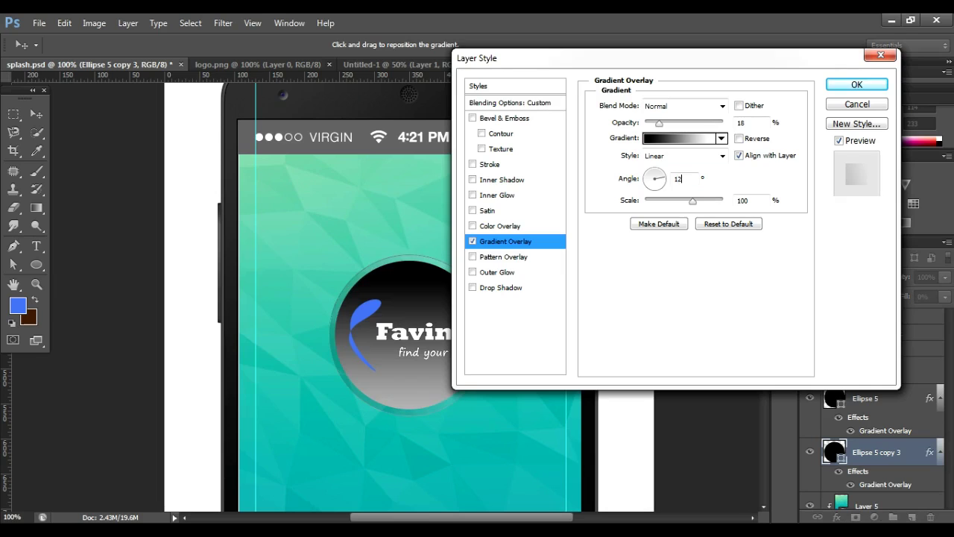
key("Return")
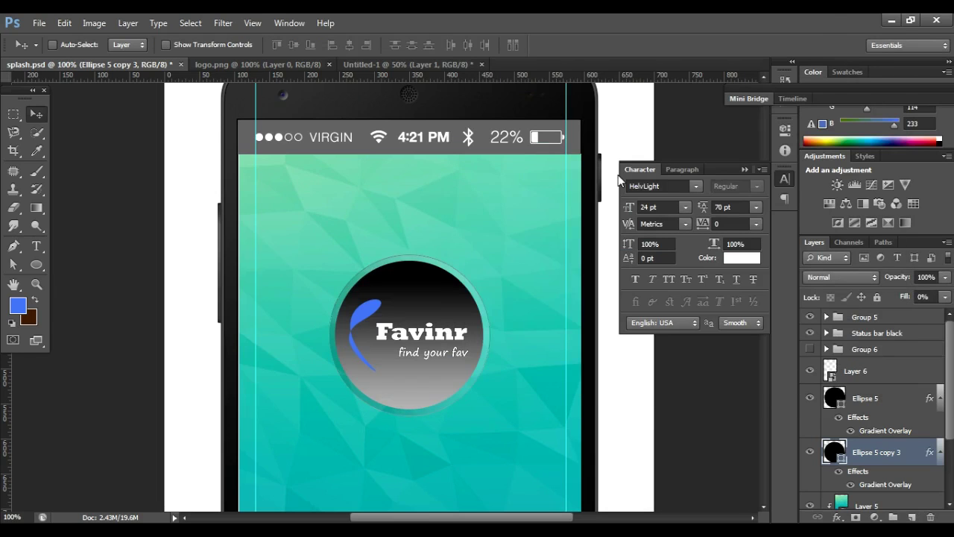
double_click(898, 484)
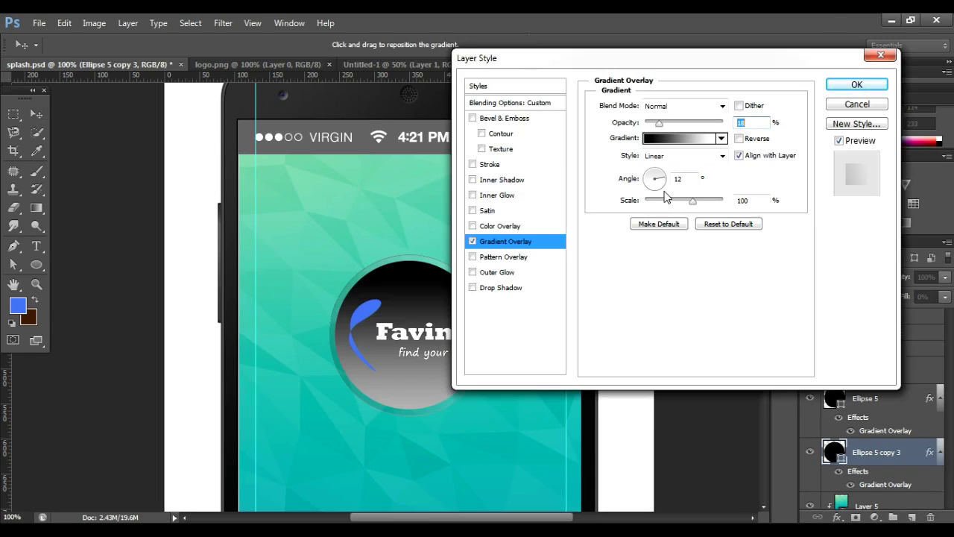
double_click(678, 178)
type("-90")
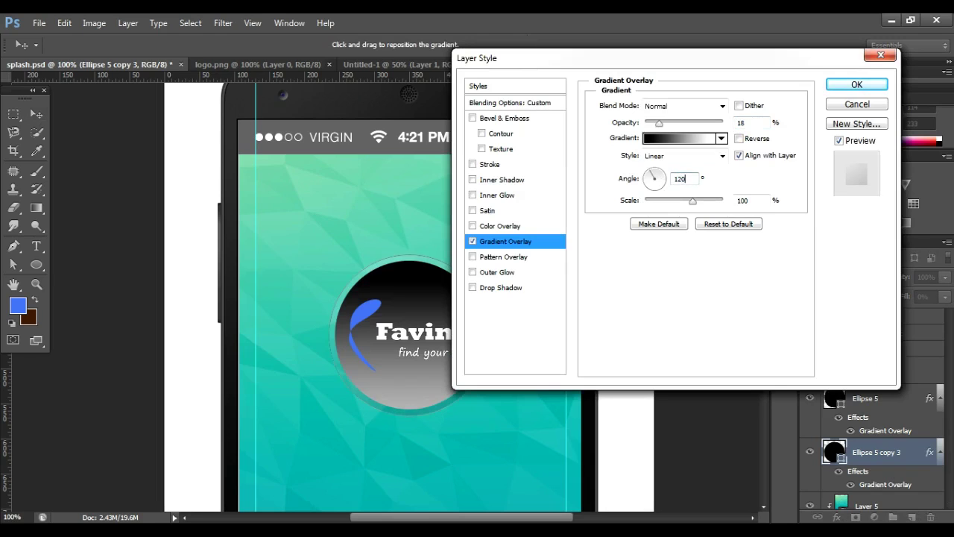
key("Return")
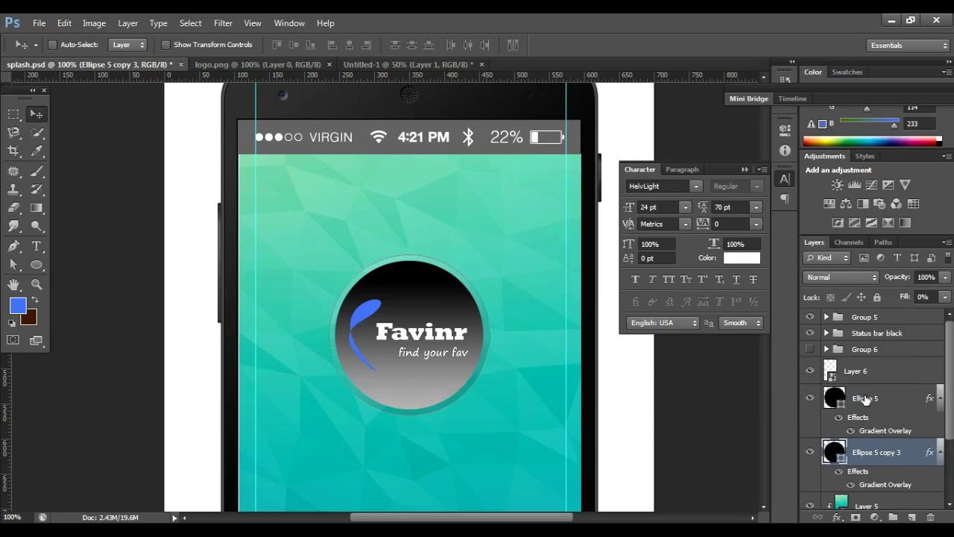
Step: Fine-tune Ellipse 5's gradient overlay opacity
left_click(866, 400)
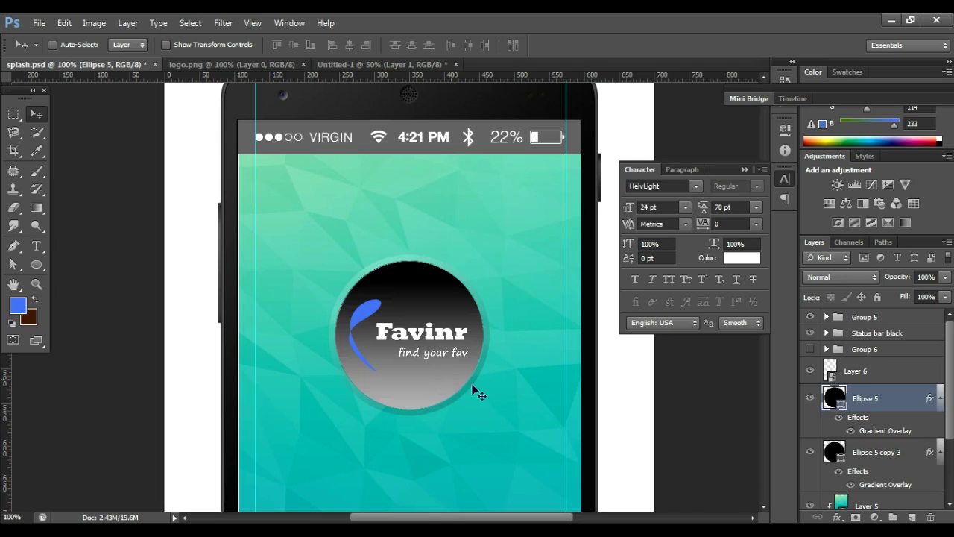
key("alt+bracketleft")
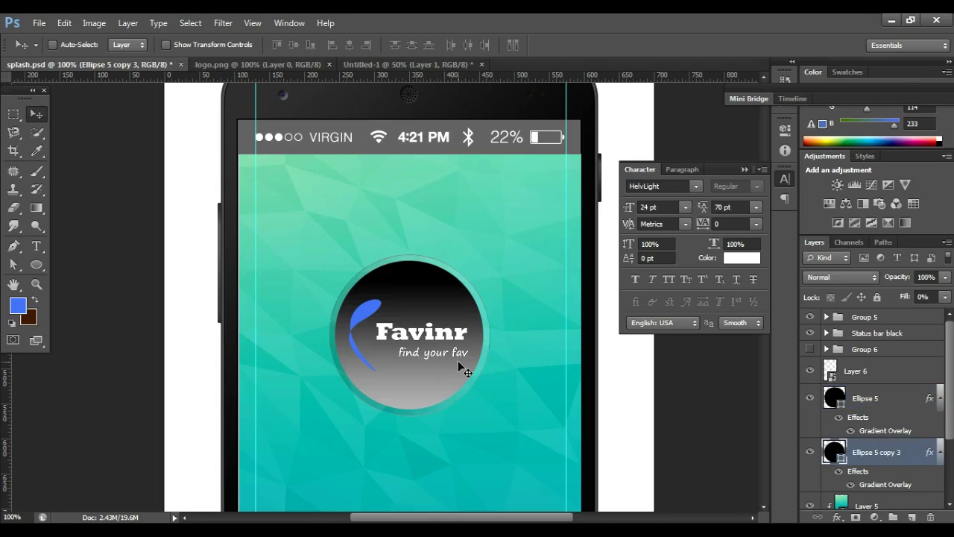
key("alt+bracketright")
double_click(884, 430)
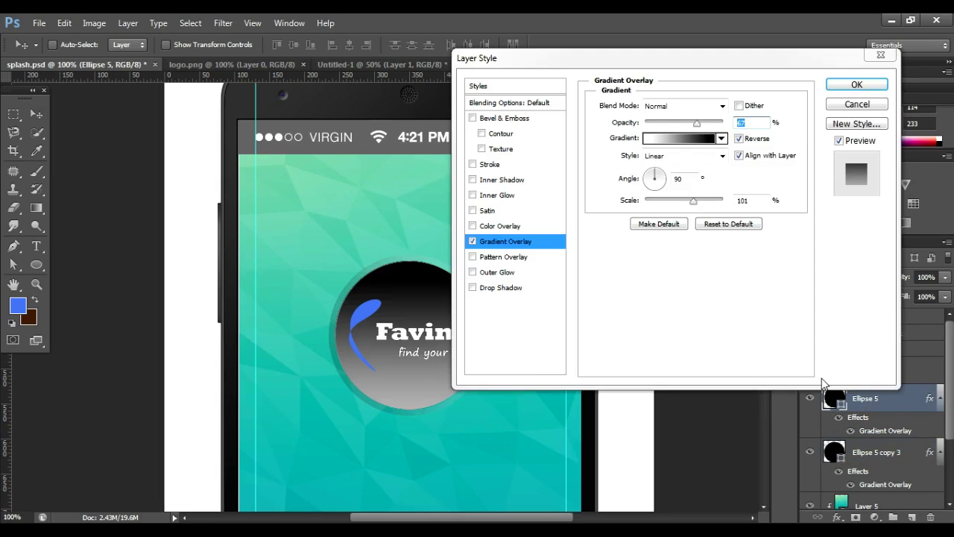
left_click_drag(696, 127, 699, 128)
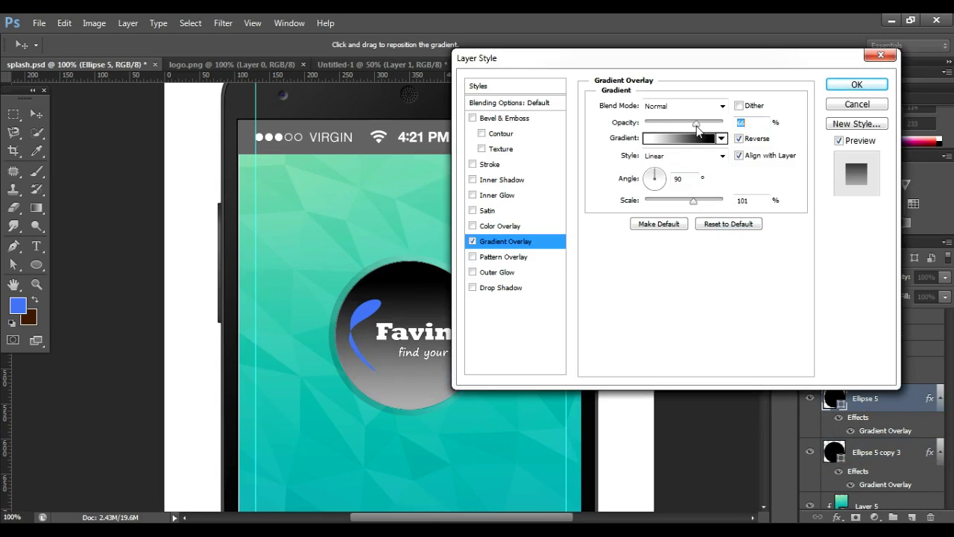
left_click(856, 85)
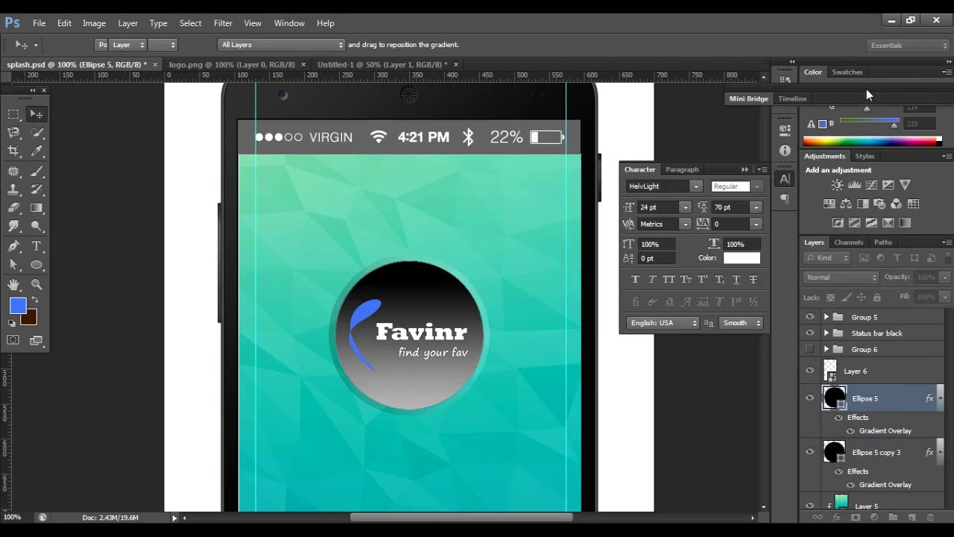
left_click(883, 372)
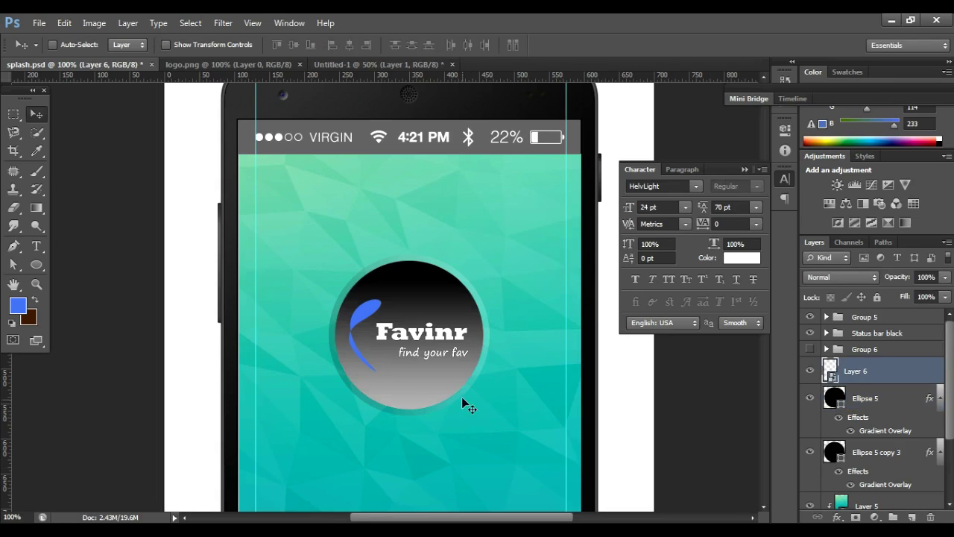
key("ctrl+Tab")
Step: Vertically centre-align the circle layers after checking Ellipse 5's visibility
key("ctrl+Tab")
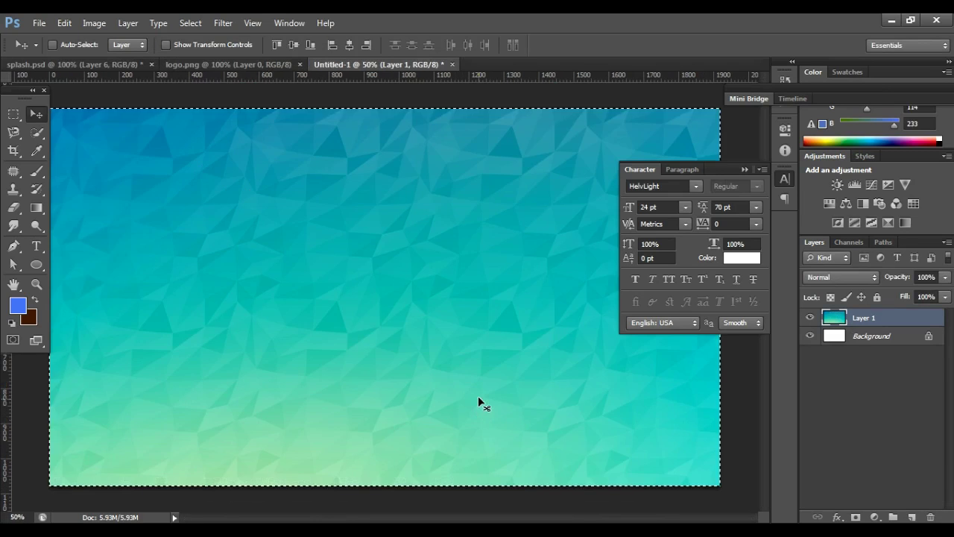
key("ctrl+Tab")
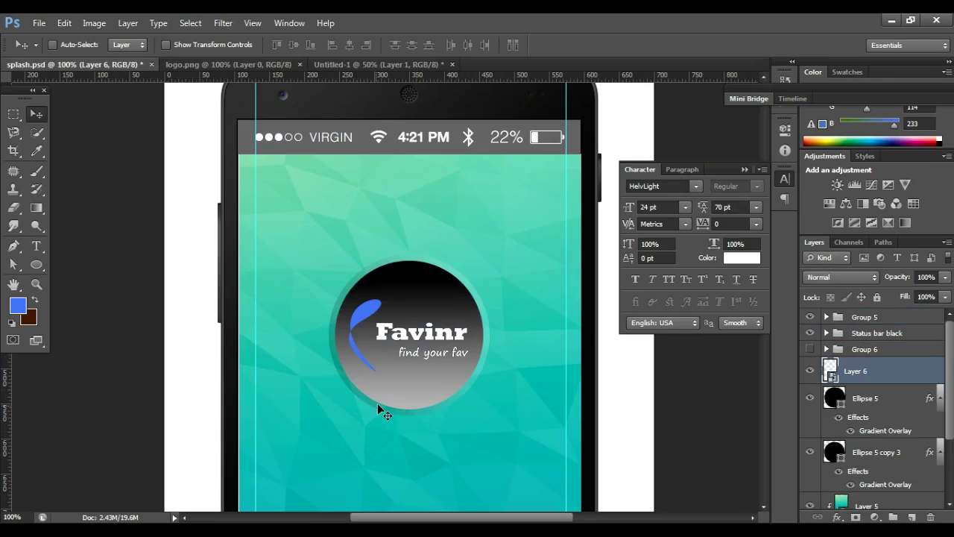
left_click(378, 408, "ctrl")
left_click(811, 398)
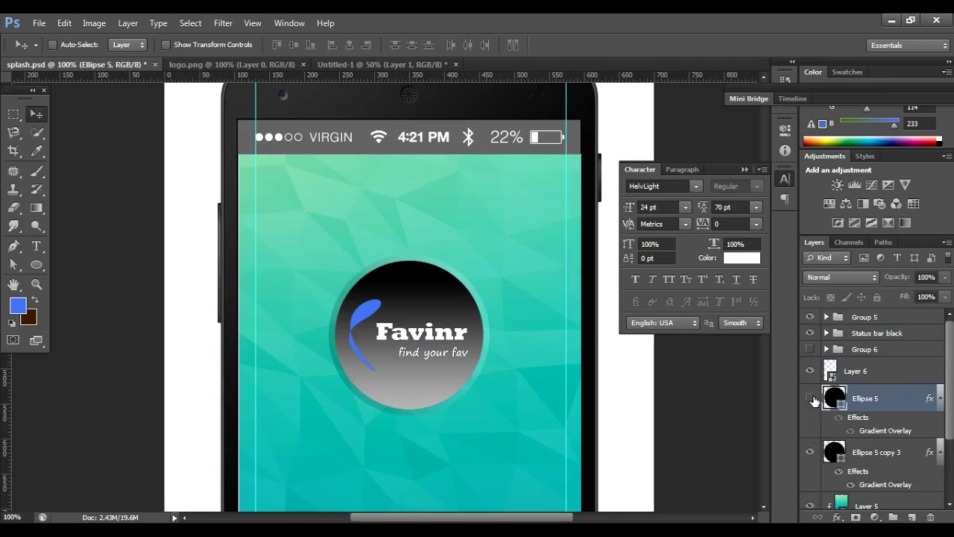
left_click(811, 399)
left_click(884, 454)
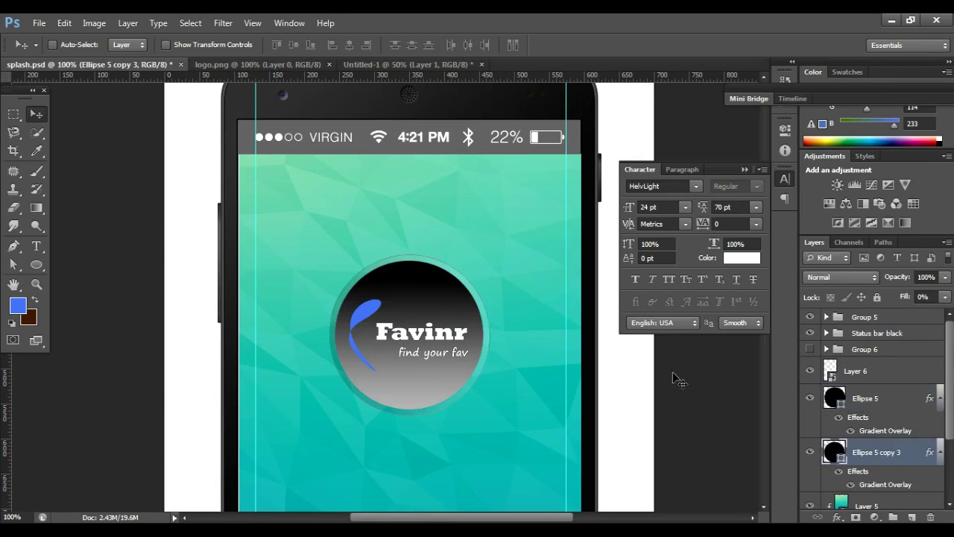
left_click(349, 44)
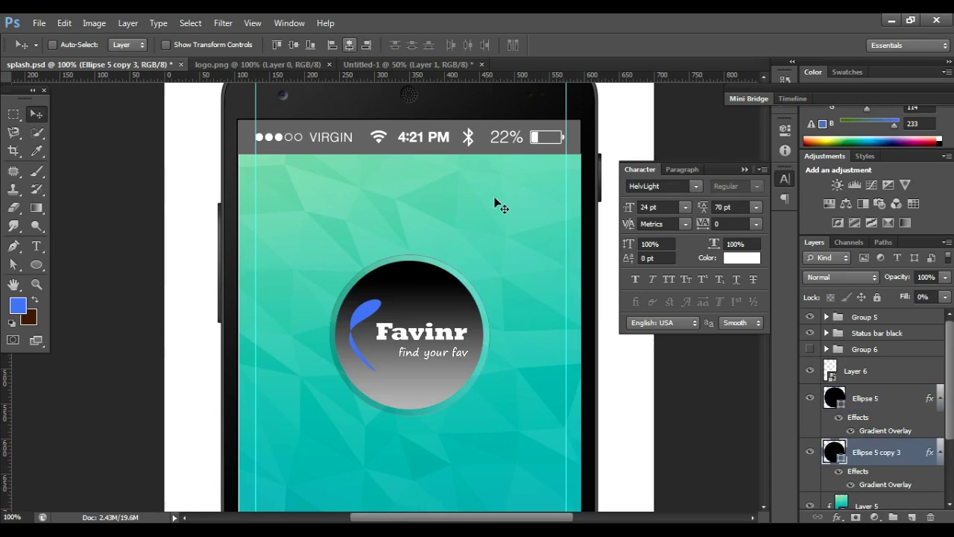
left_click(440, 384, "ctrl")
left_click_drag(473, 463, 437, 325)
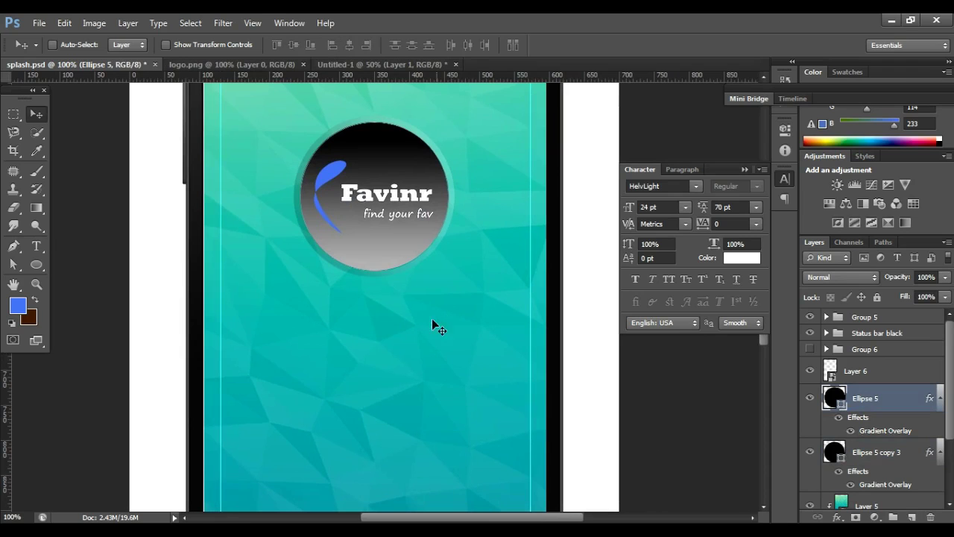
Step: Set Ellipse 5's overlay to 28% opacity, 99% scale, with the Black, White gradient
double_click(865, 431)
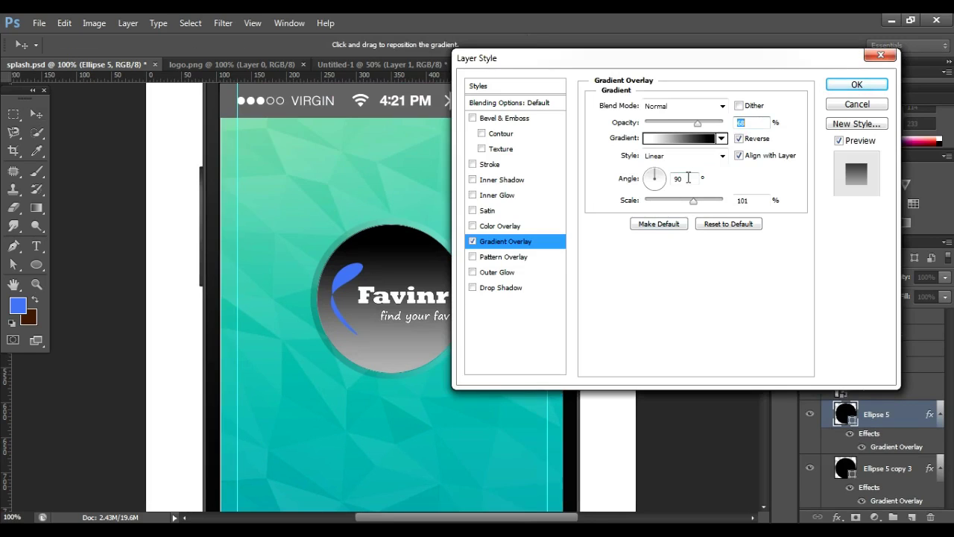
mouse_move(697, 125)
left_mouse_down()
mouse_move(659, 130)
mouse_move(672, 132)
left_mouse_up()
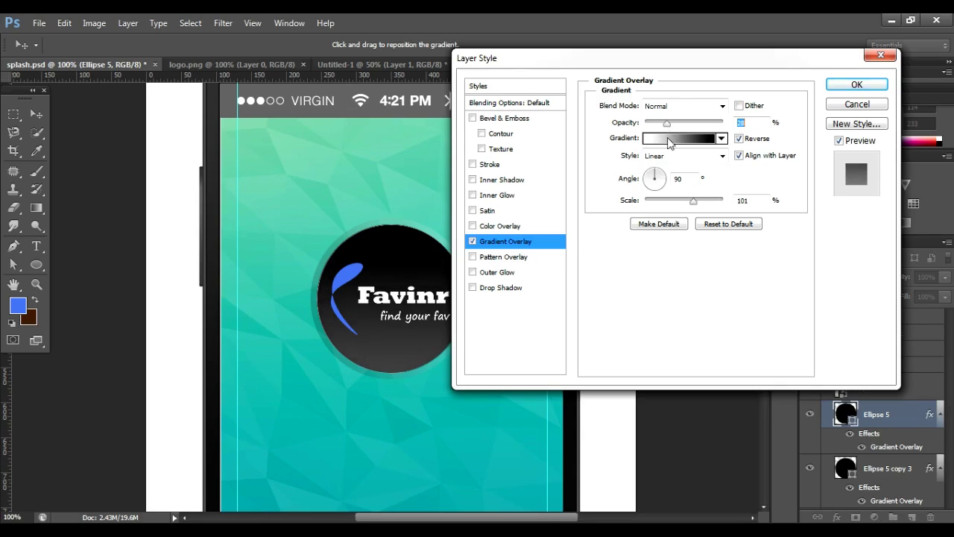
left_click_drag(693, 202, 725, 203)
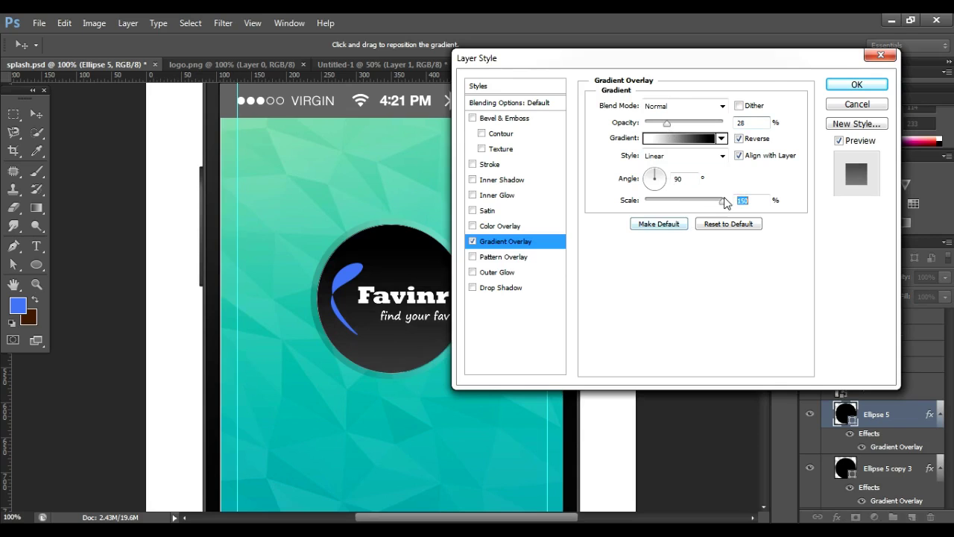
left_click(679, 138)
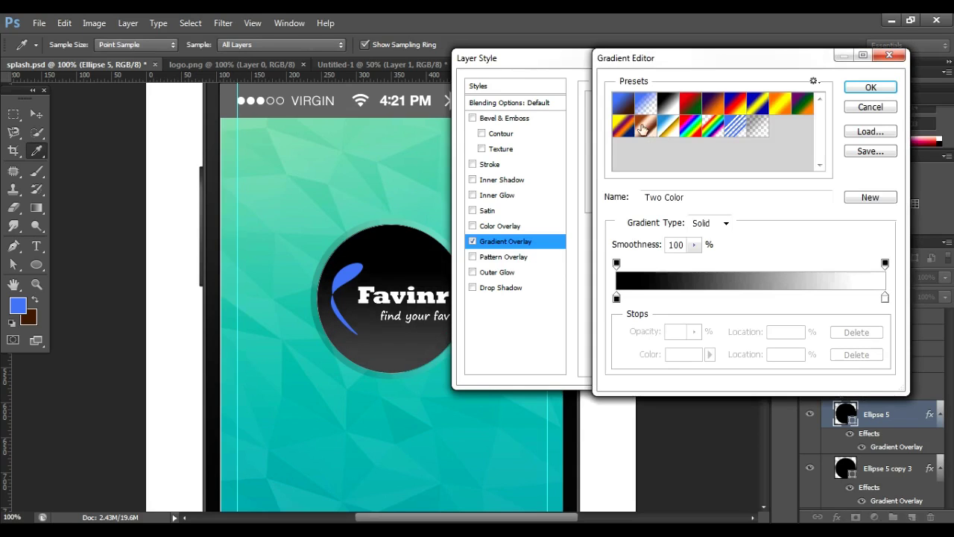
double_click(661, 110)
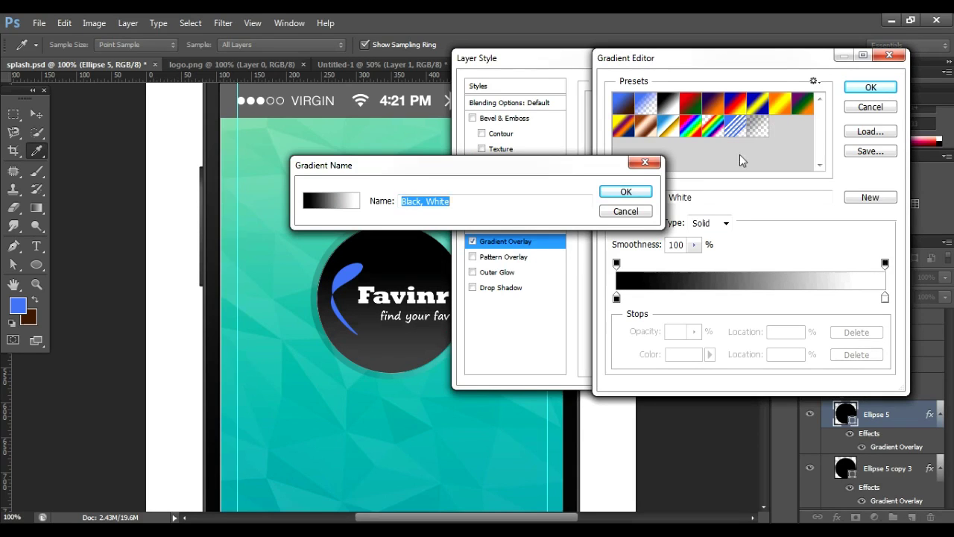
left_click(631, 193)
left_click(865, 88)
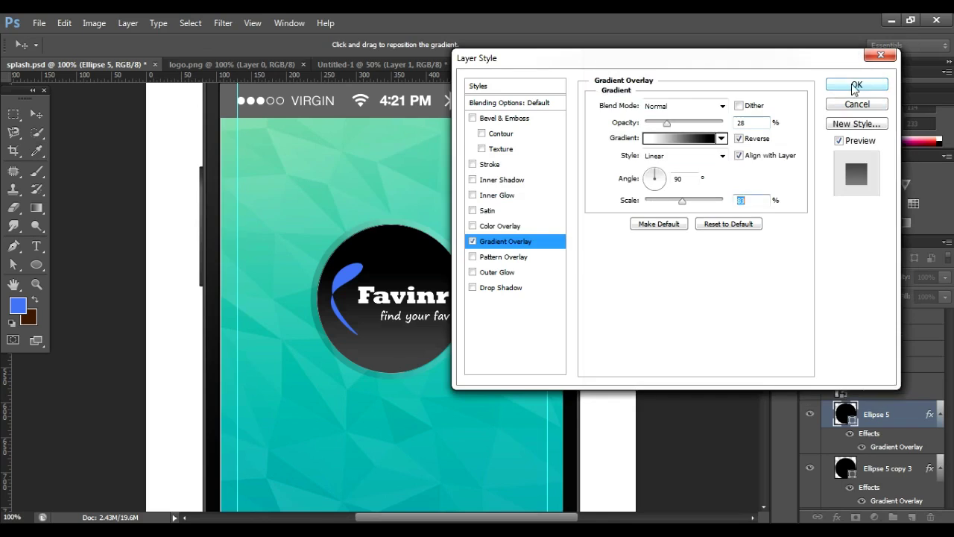
left_click(852, 86)
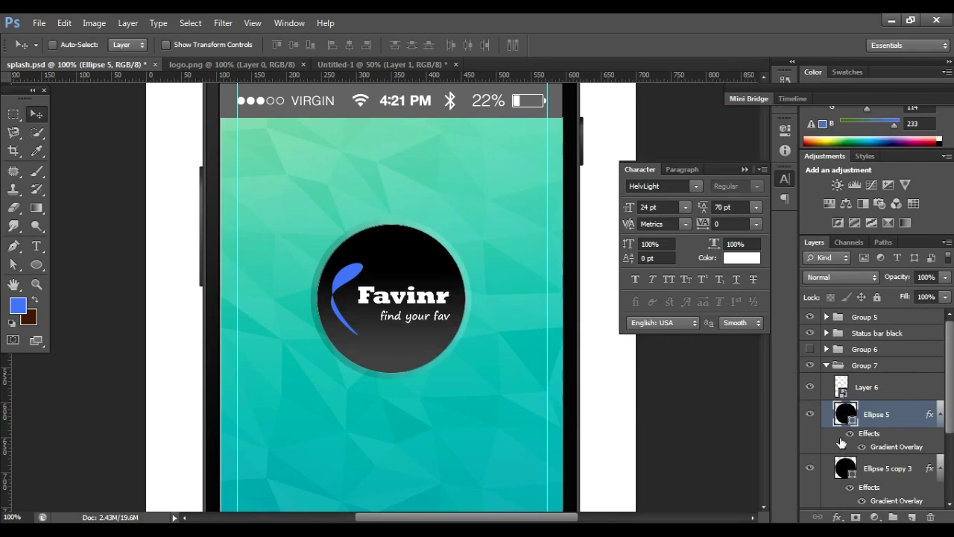
Step: Select the Ellipse 5 copy 3 ring layer and open its layer style
left_click(810, 413)
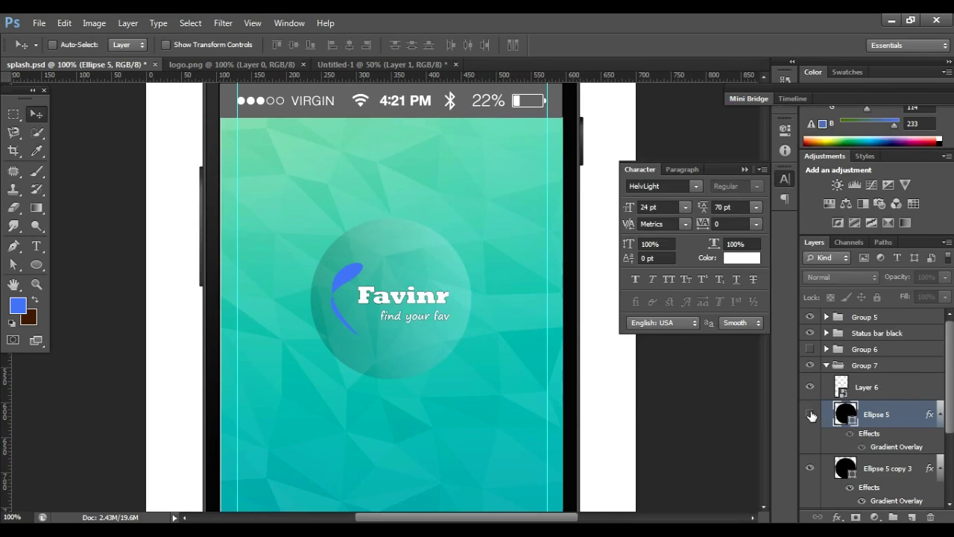
left_click(900, 368)
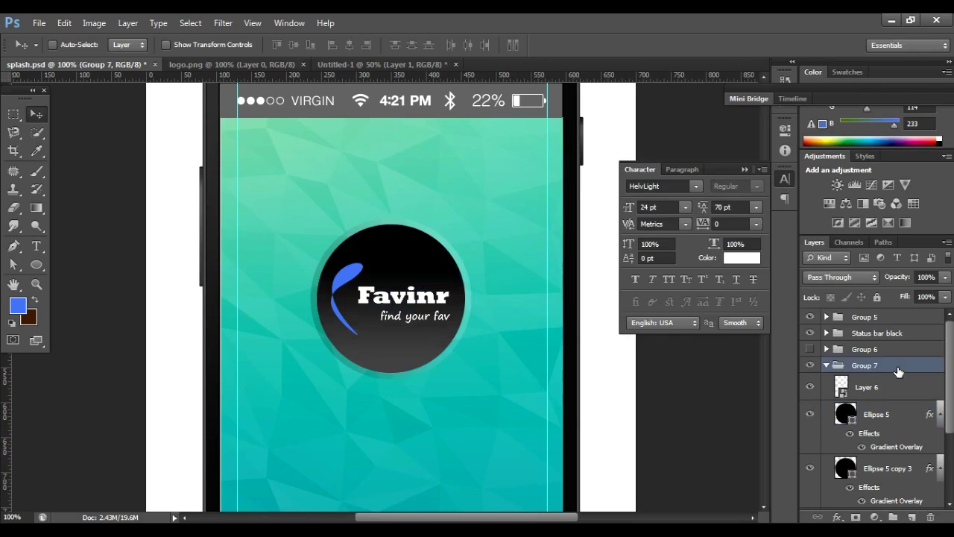
left_click(887, 476)
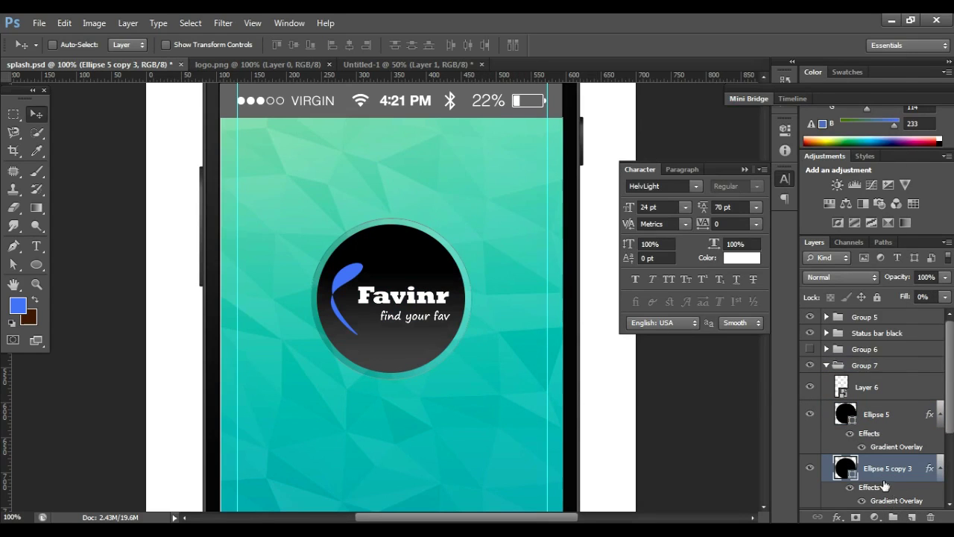
double_click(895, 500)
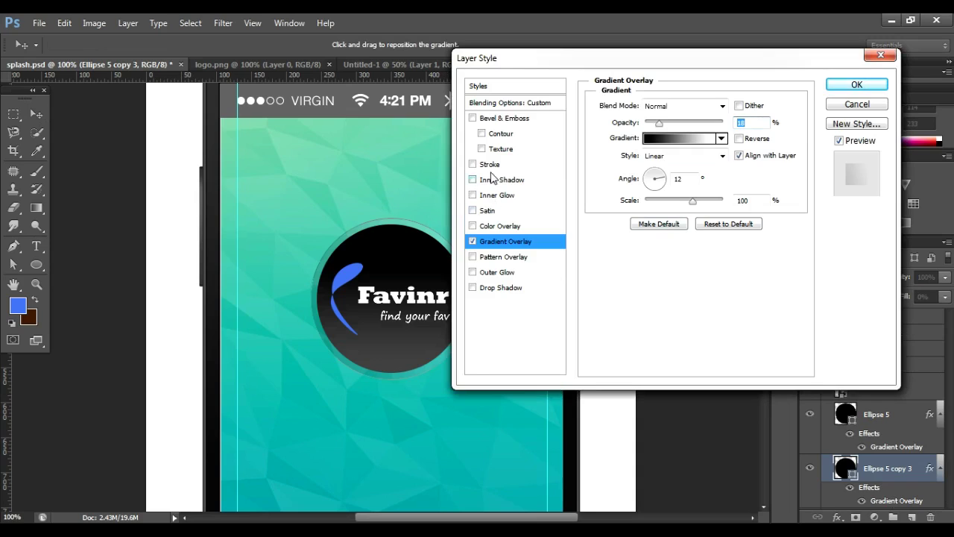
Step: Add a 1 px inside stroke at low opacity to the ring
left_click(490, 164)
left_click(662, 121)
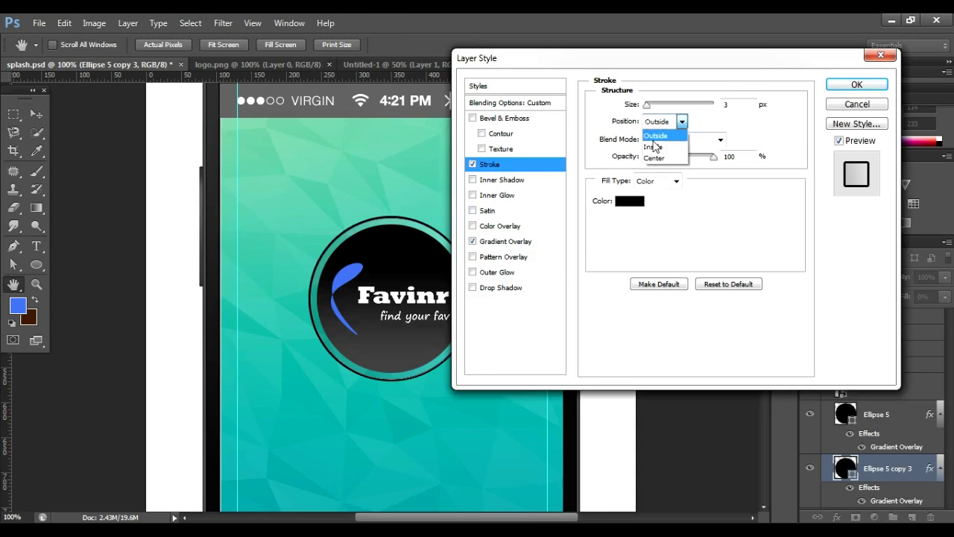
left_click(659, 144)
key("shift+Tab")
type("1")
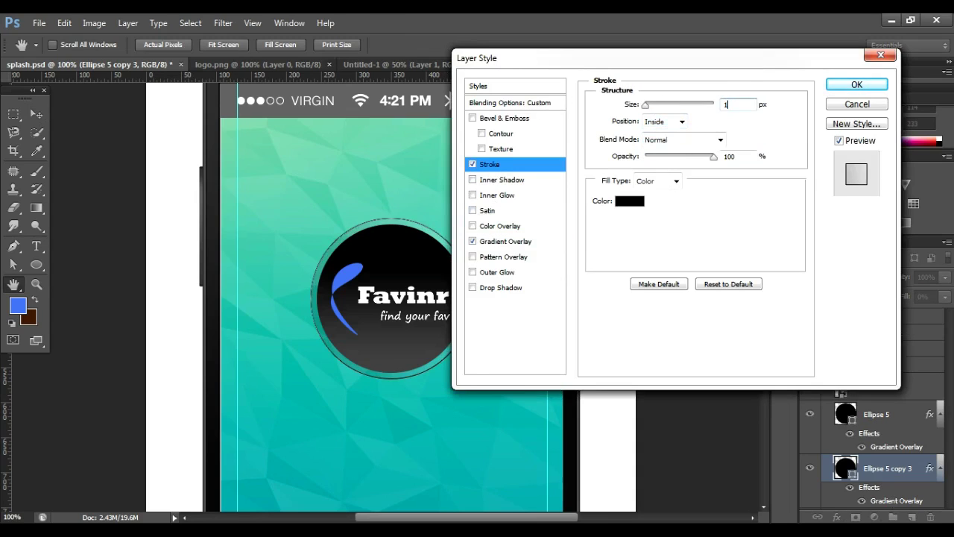
left_click_drag(713, 157, 668, 160)
left_click(857, 84)
Step: Select Group 7 in the Layers panel
left_click(870, 391)
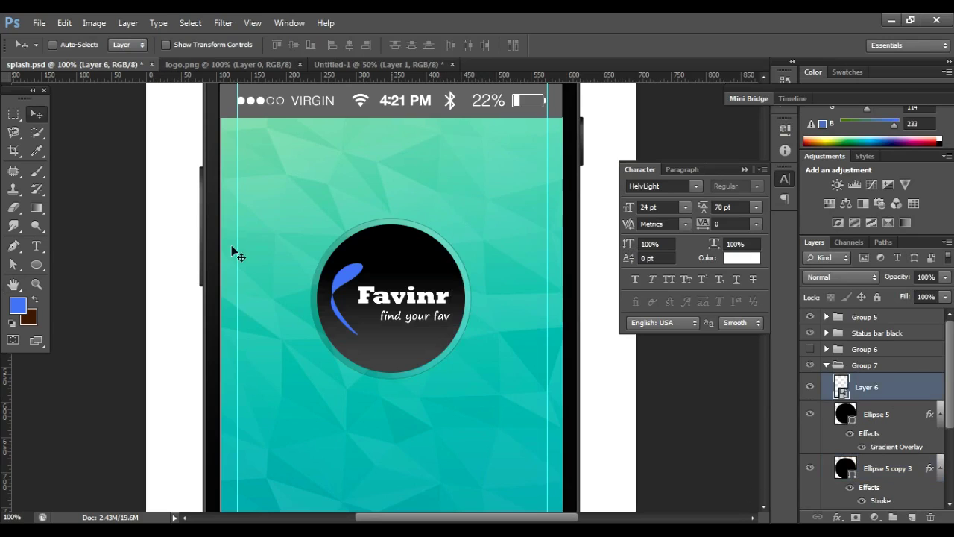
scroll(470, 351, "down", 2)
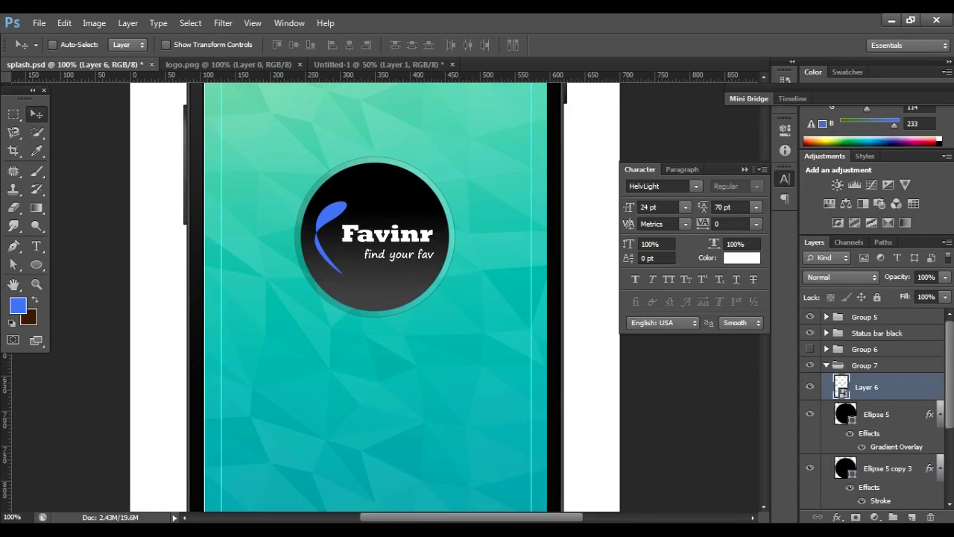
left_click(874, 367)
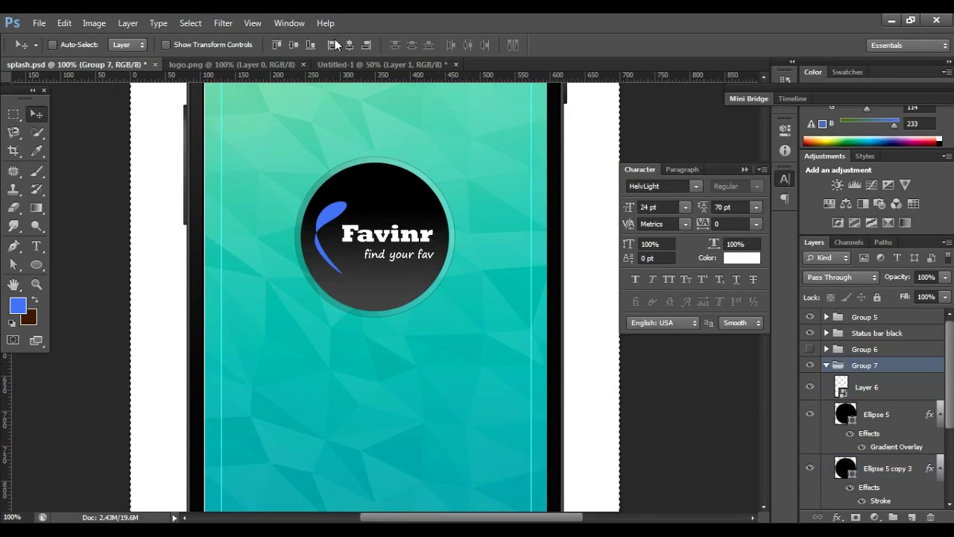
Step: Add the heading 'Find Your Fav' below the logo and centre it horizontally
key("t")
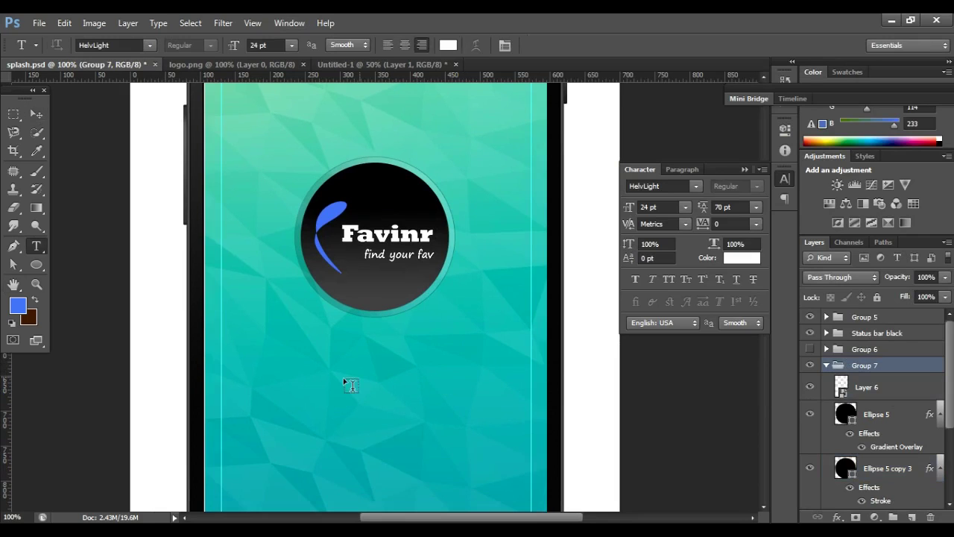
left_click(276, 366)
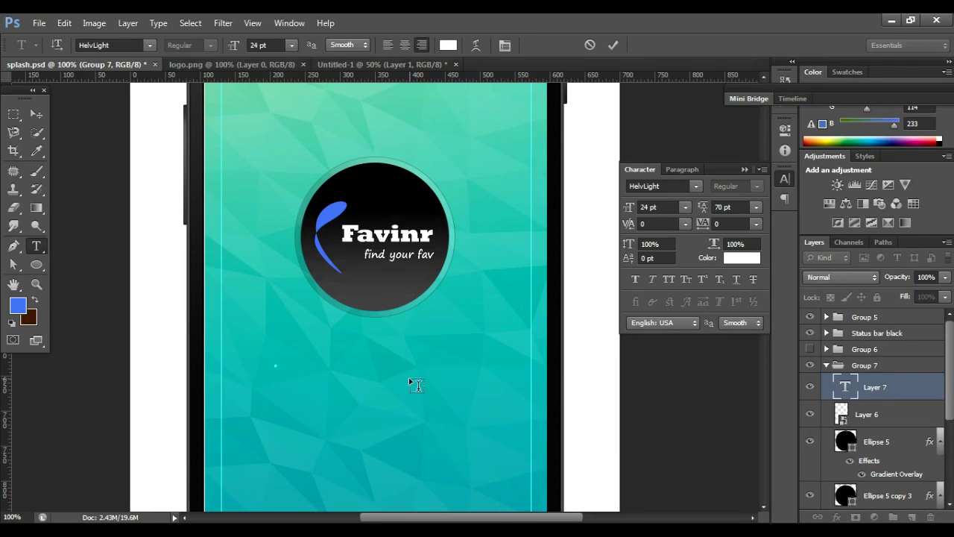
type("F")
type("ind")
type(" Your")
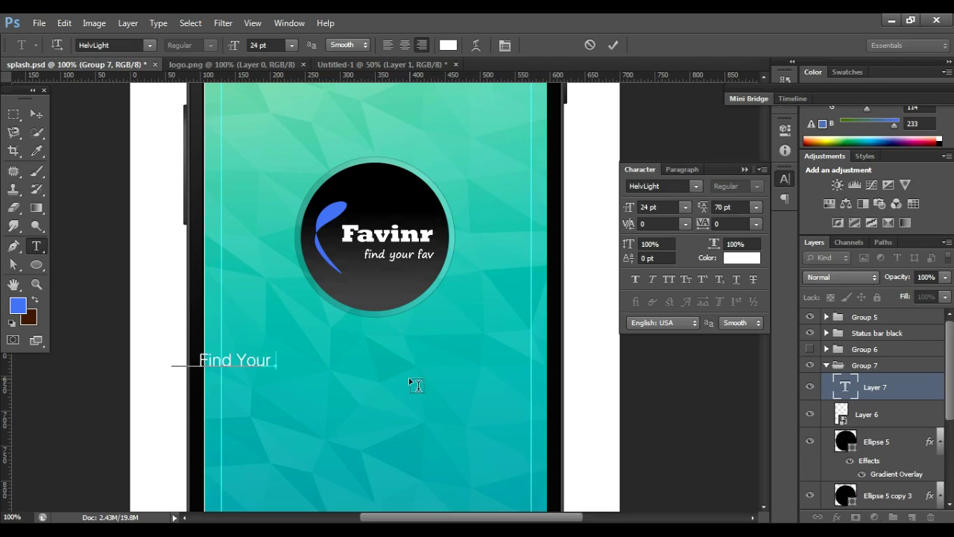
type(" Fav")
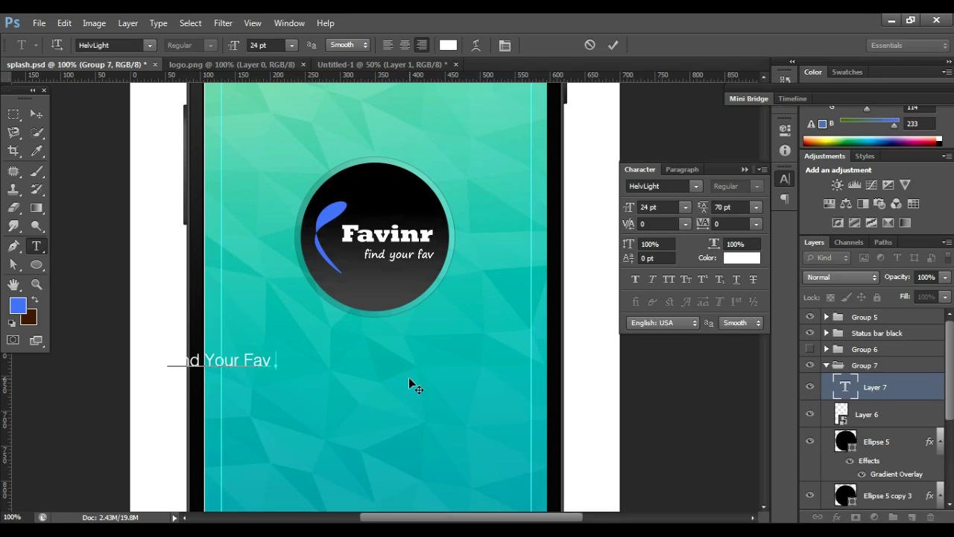
key("ctrl+a")
key("ctrl+Return")
key("v")
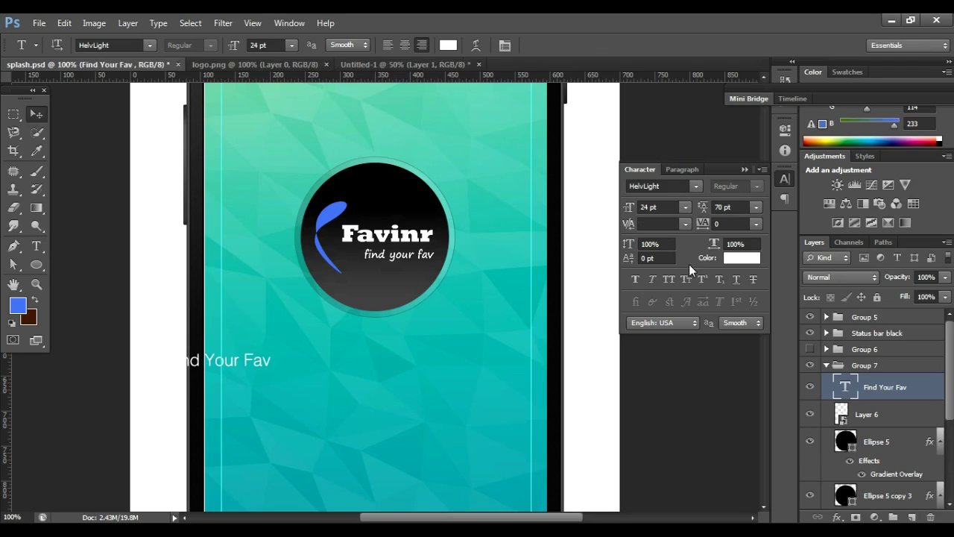
left_click(349, 44)
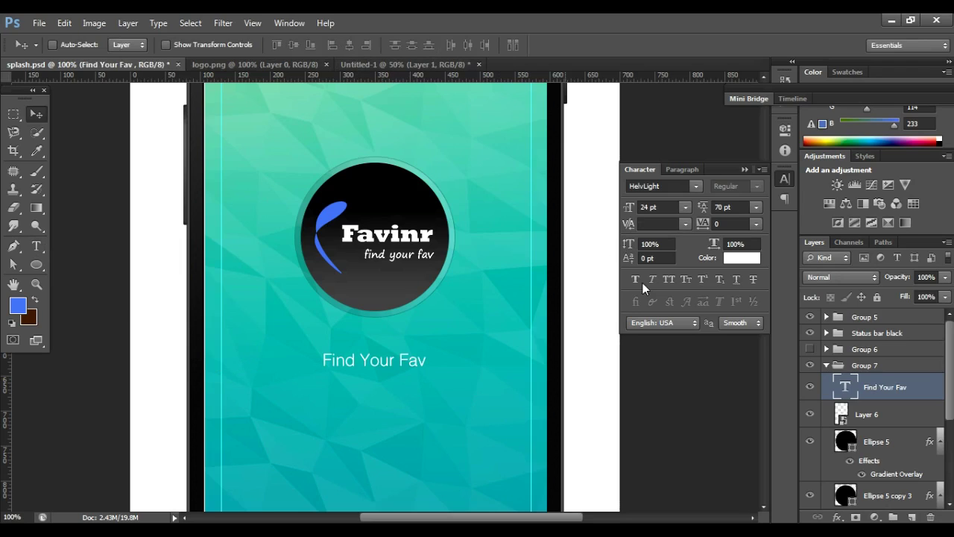
Step: Set the heading font to Raleway at 40 pt
left_click(666, 187)
type("Raleway")
key("Return")
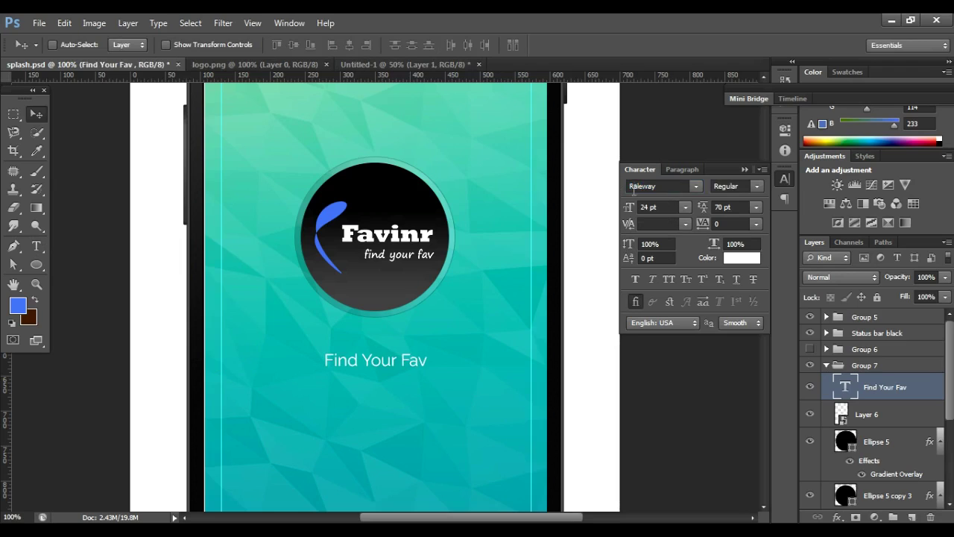
left_click(664, 207)
type("30")
key("Return")
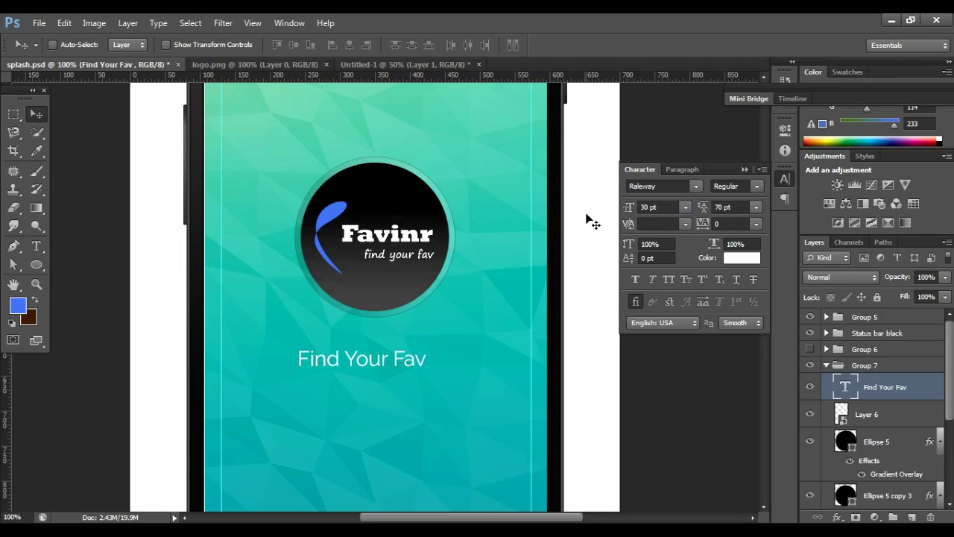
left_click(665, 208)
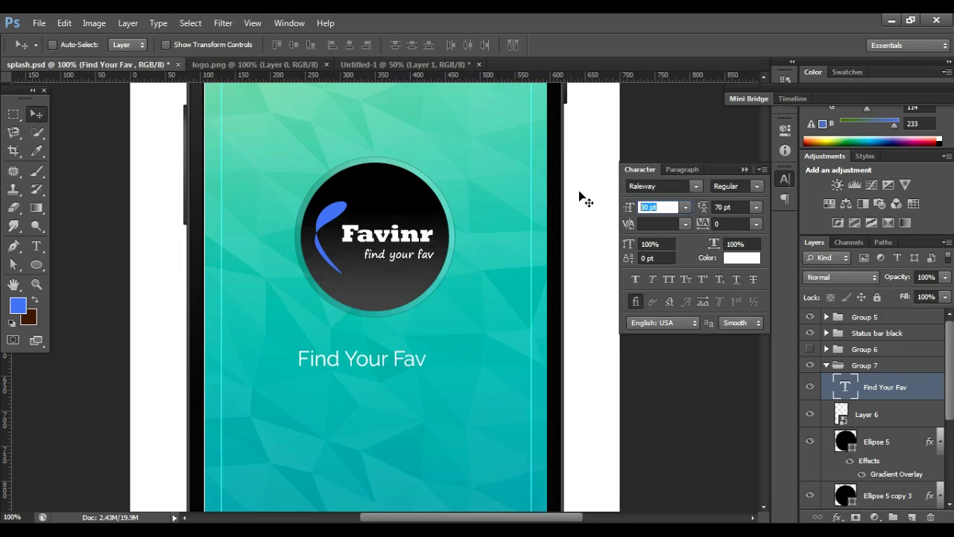
type("40")
key("Return")
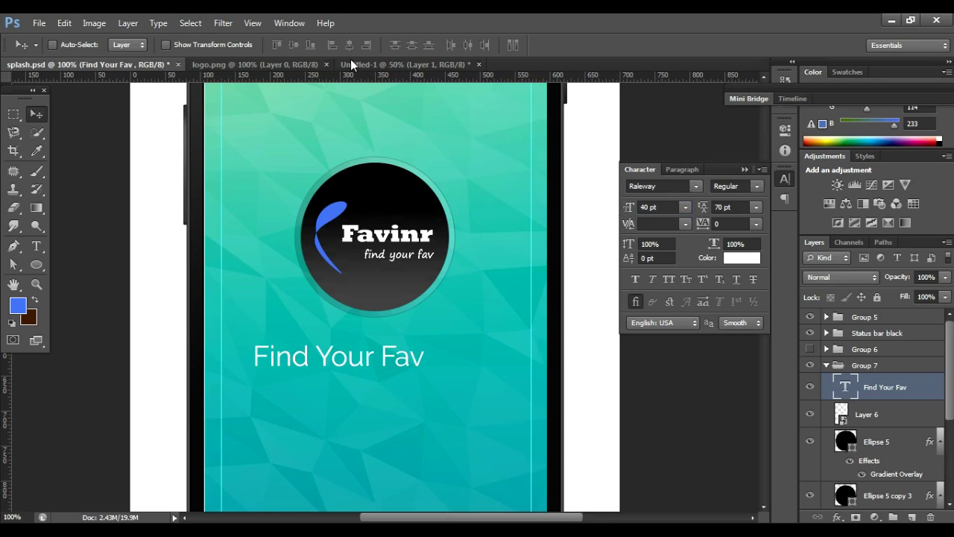
Step: Make the heading SemiBold and re-centre it on the canvas
left_click(351, 46)
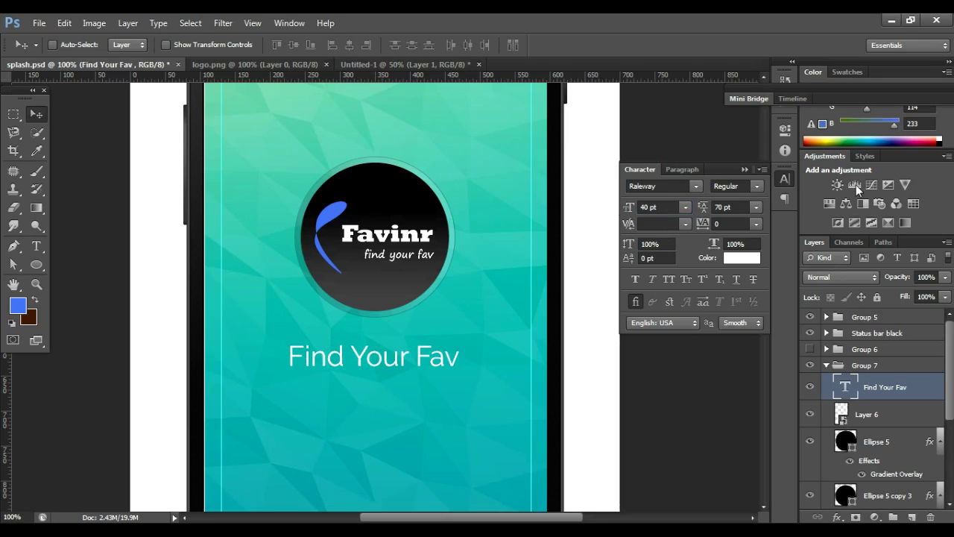
left_click(757, 185)
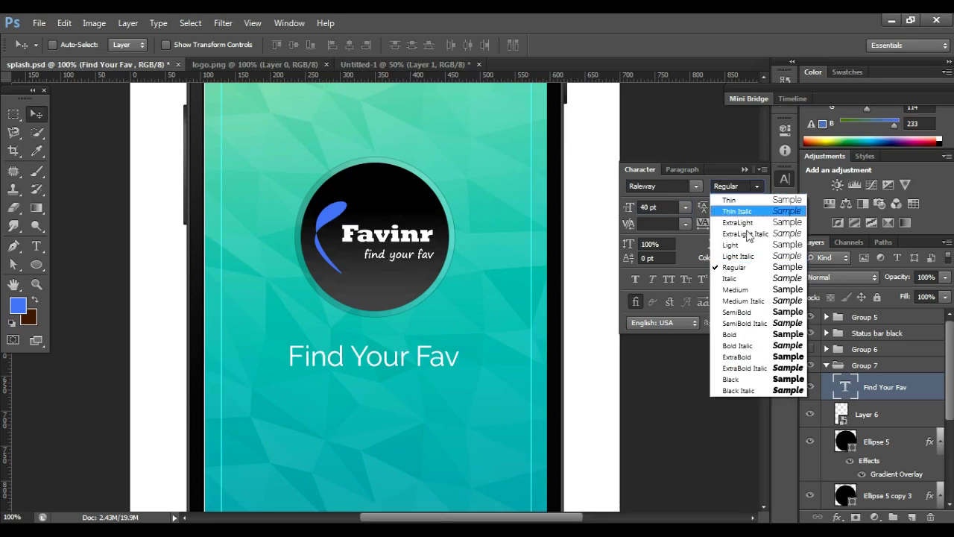
left_click(741, 311)
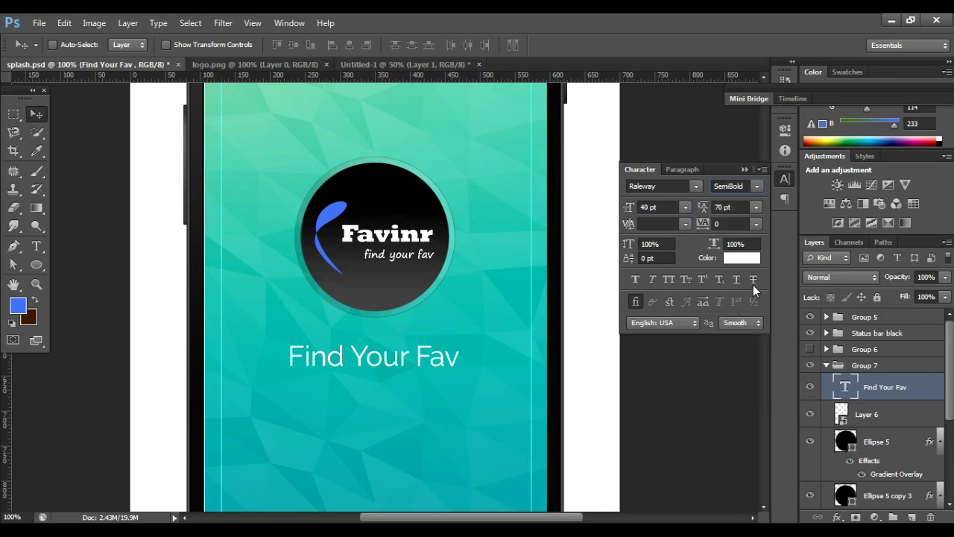
left_click(349, 46)
Step: Draw a text box below the heading containing 'New Tech Video Every'
key("t")
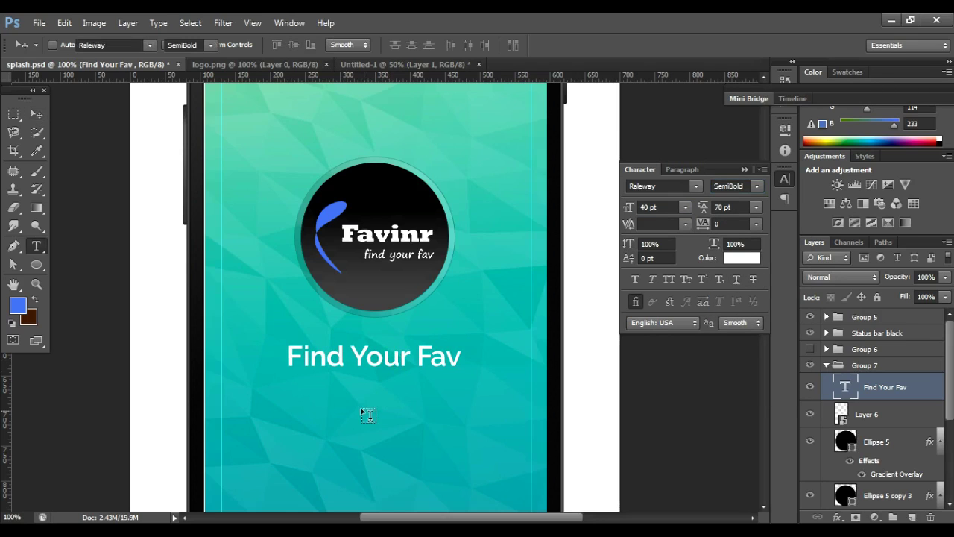
left_click_drag(221, 391, 531, 452)
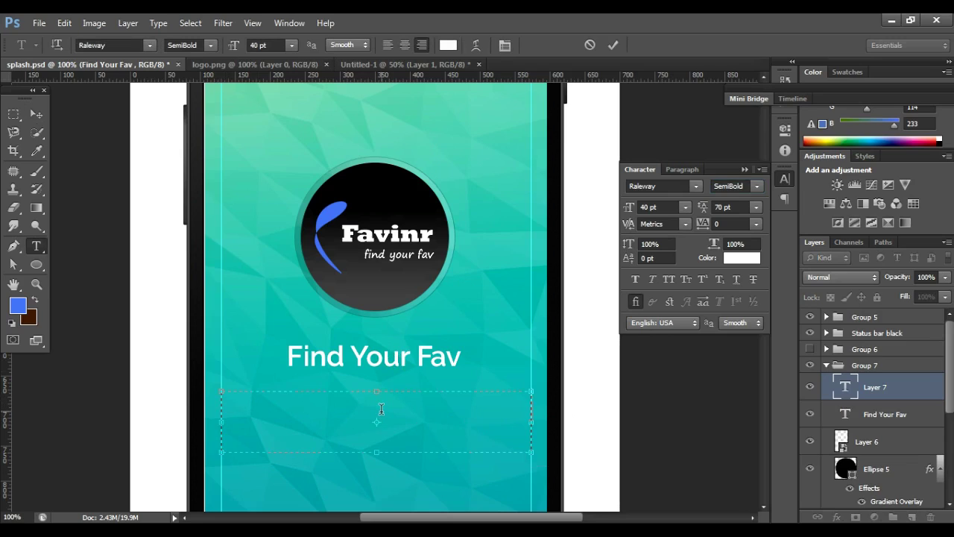
type("N")
type("ew")
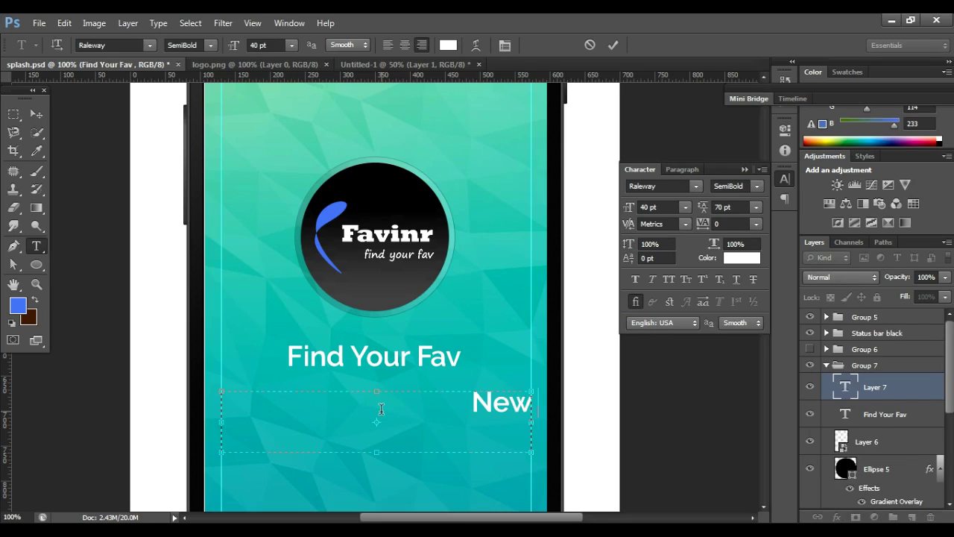
type(" t")
key("BackSpace")
type("Tech Video")
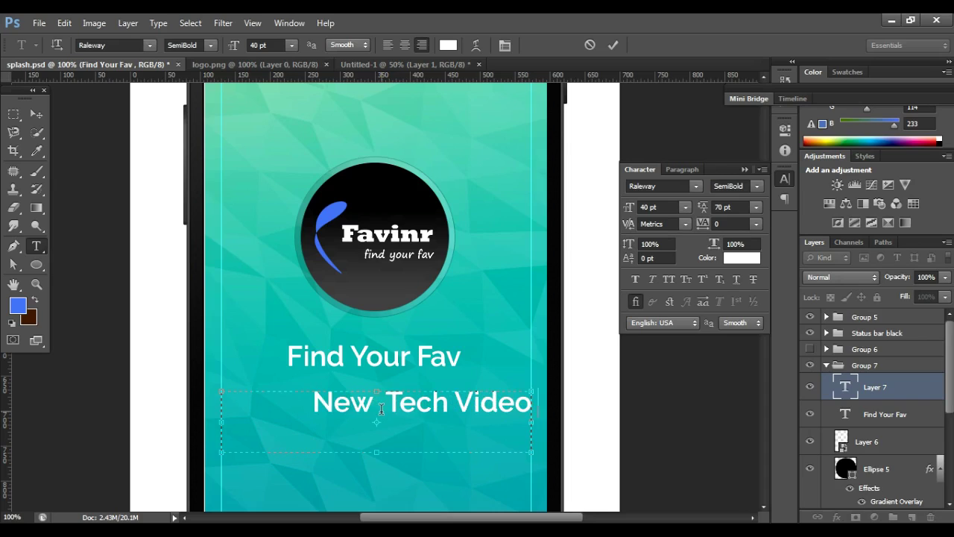
type(" Every")
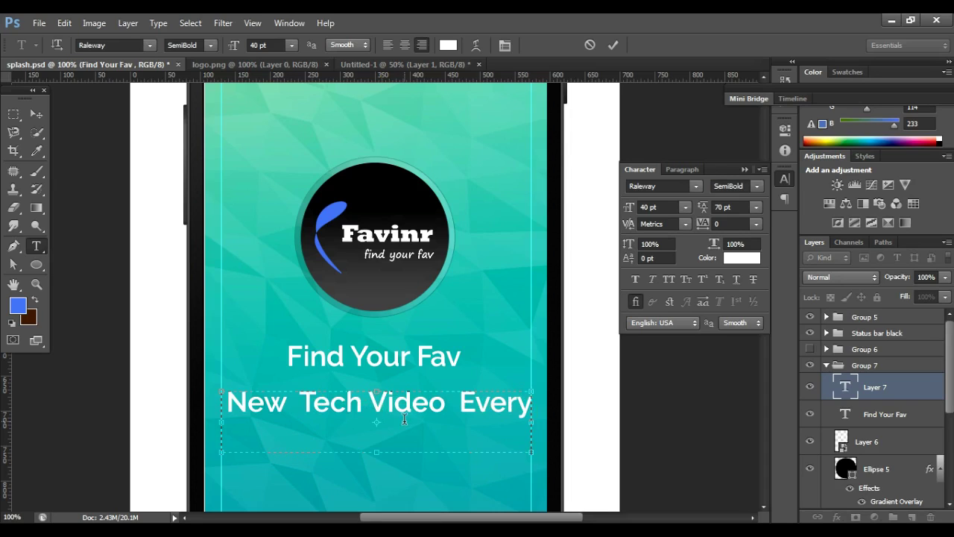
key("ctrl+Return")
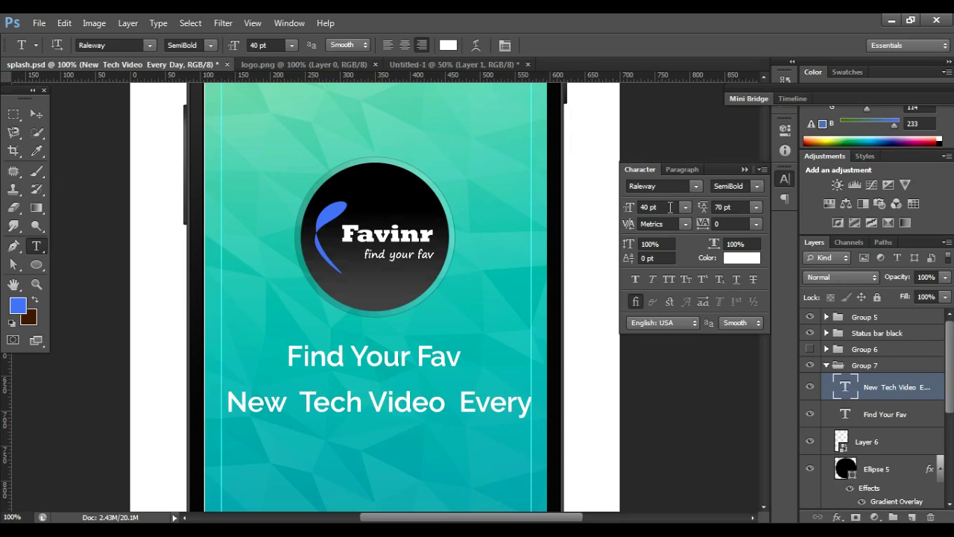
Step: Set the tagline to 16 pt and take its text out of the box
left_click(669, 207)
type("16")
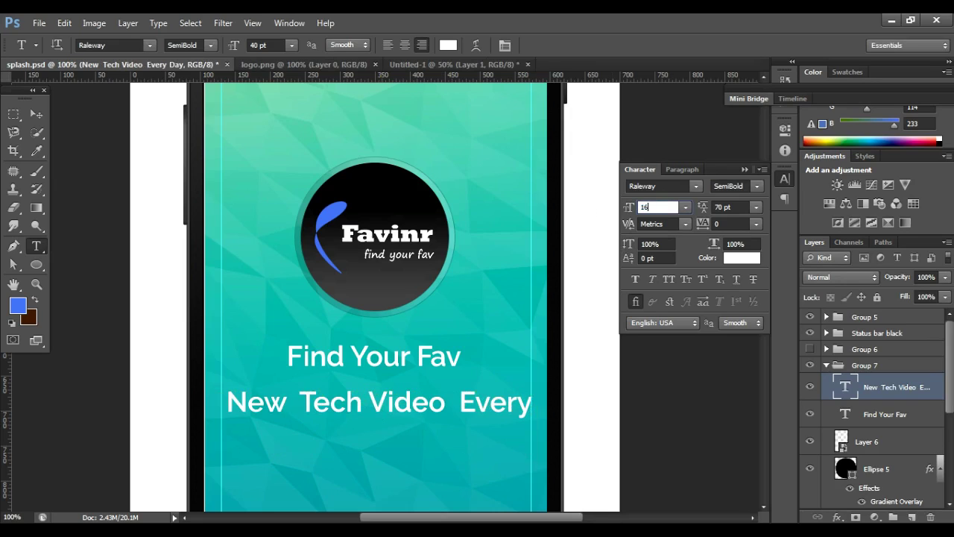
key("Return")
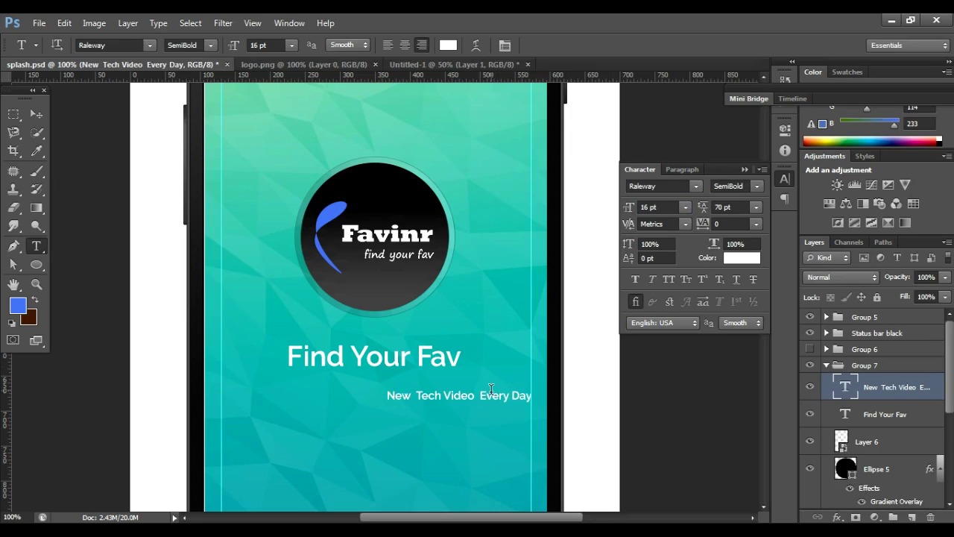
left_click(488, 395)
key("ctrl+a")
key("ctrl+c")
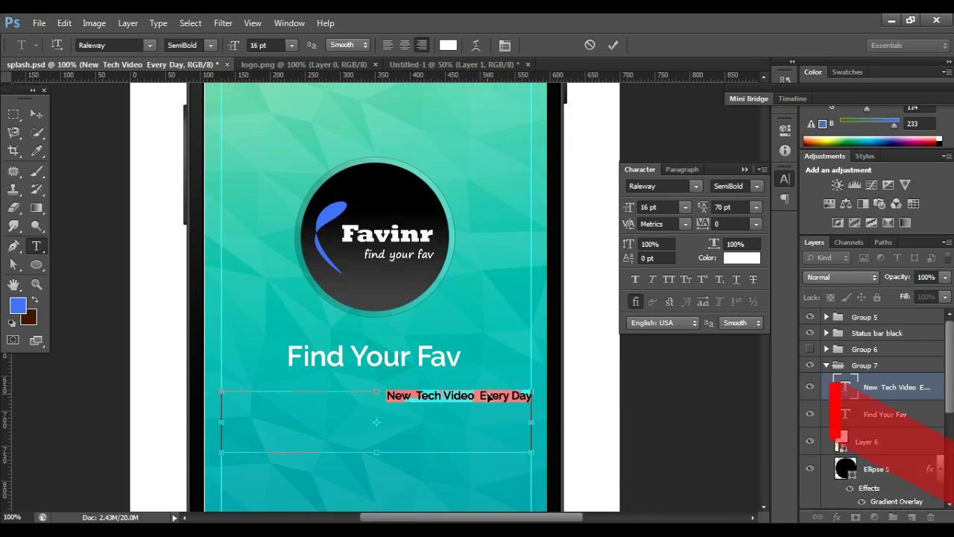
key("Escape")
key("ctrl+z")
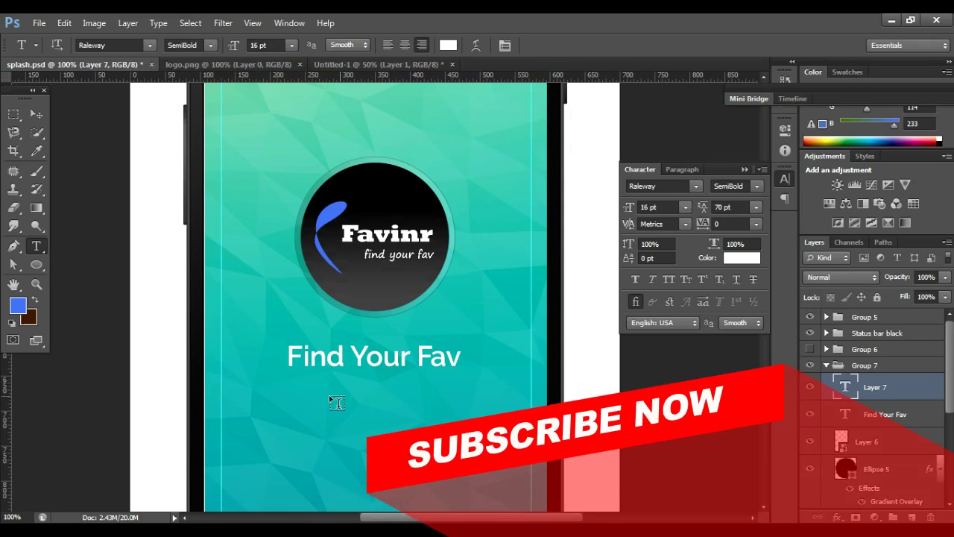
Step: Paste the tagline as a point text line and centre it horizontally
left_click(321, 393)
key("ctrl+v")
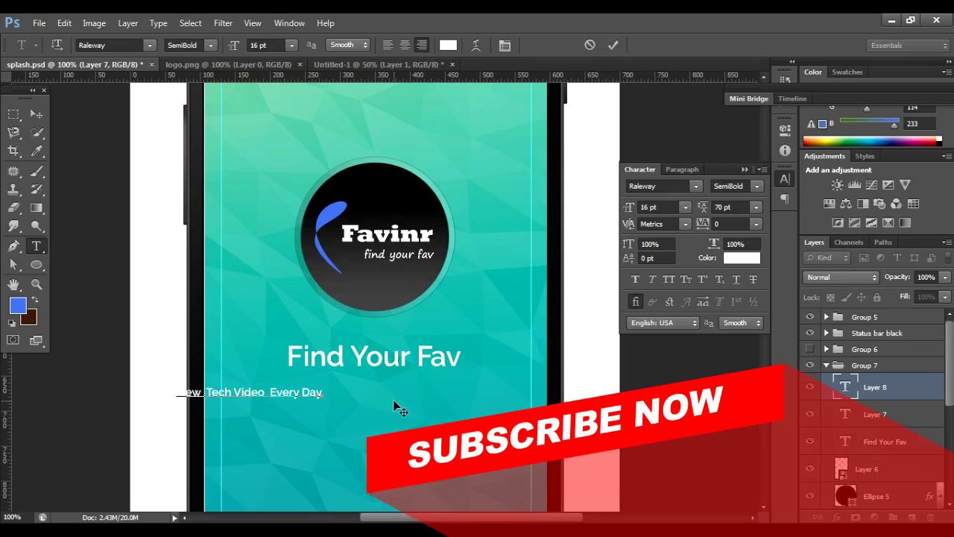
type("v")
key("ctrl+Return")
key("v")
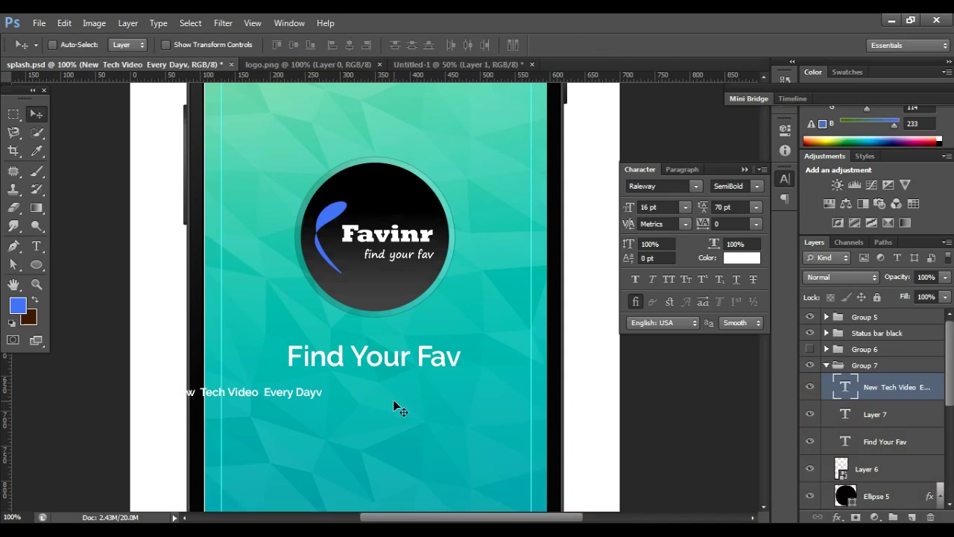
key("ctrl+a")
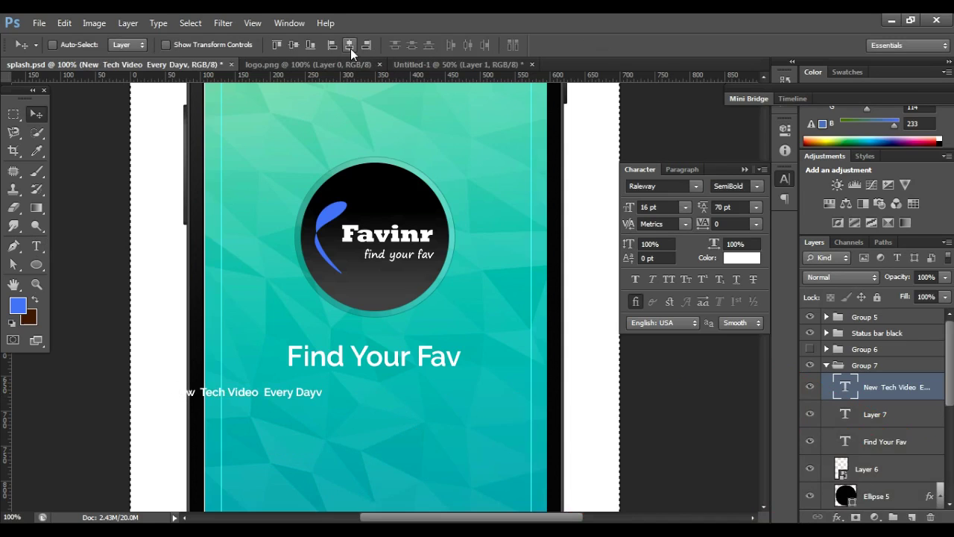
left_click(349, 45)
key("ctrl+d")
Step: Fix the stray characters so it reads 'New Tech Video Every Day', then re-centre it
key("t")
left_click(449, 393)
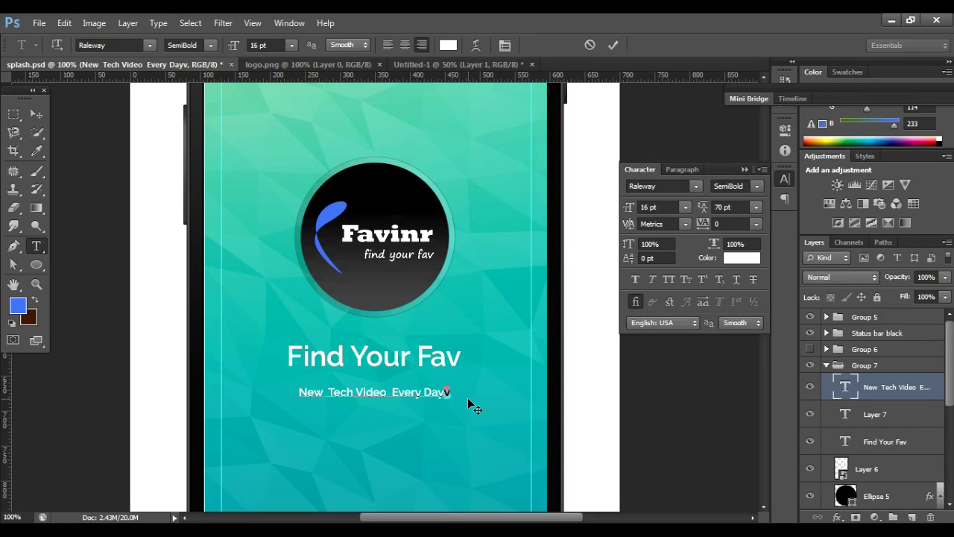
key("BackSpace")
type("3")
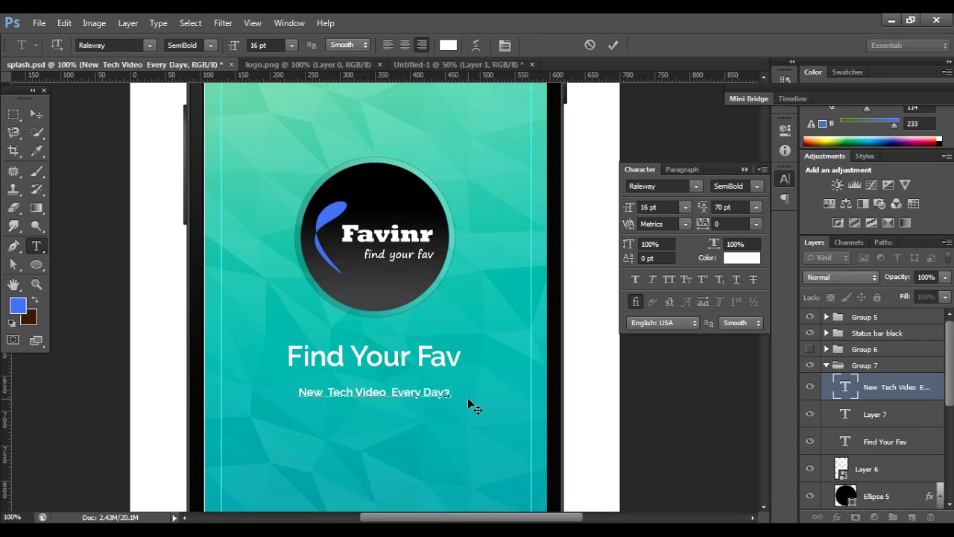
key("ctrl+Return")
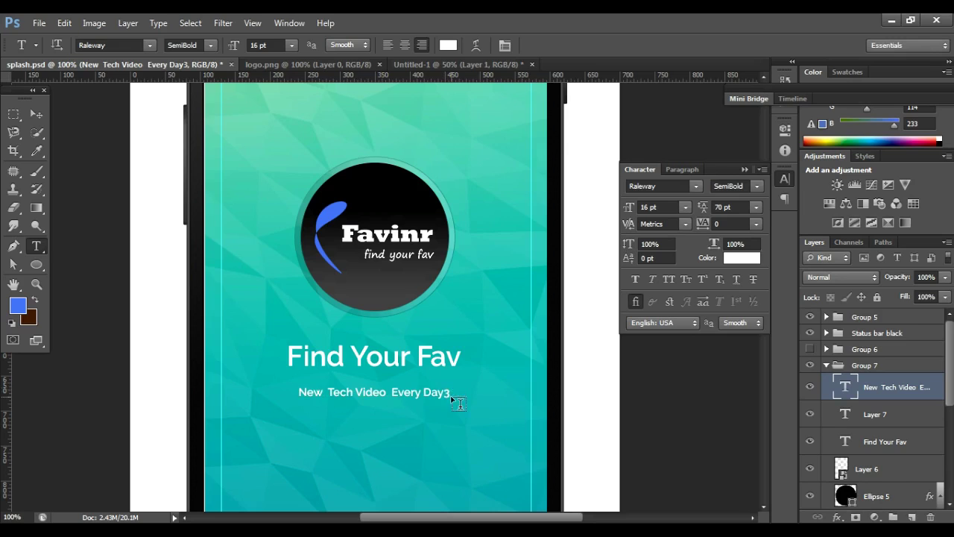
left_click(462, 392)
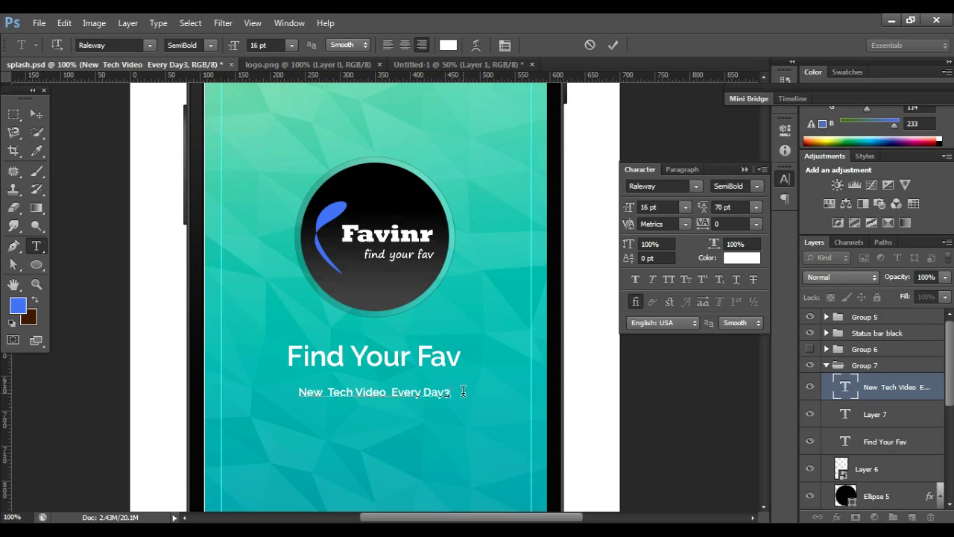
key("BackSpace")
key("ctrl+Return")
key("v")
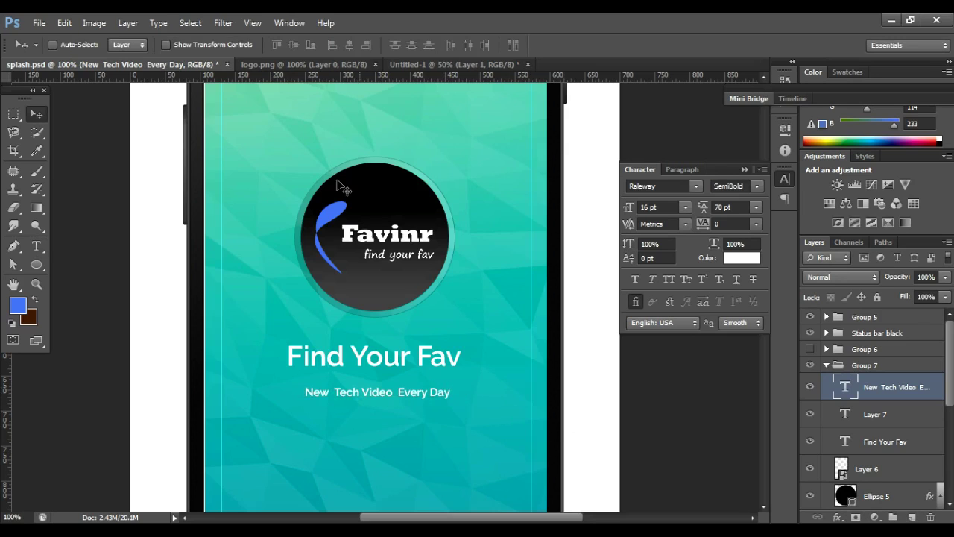
left_click(349, 46)
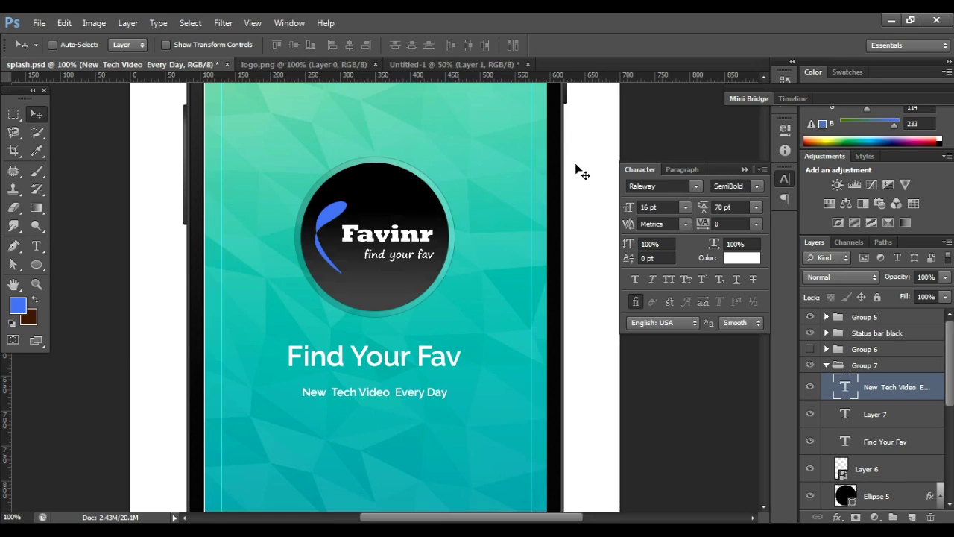
Step: Set the tagline style to Regular with tracking 40 and re-centre it
left_click(758, 186)
left_click(734, 269)
left_click(732, 224)
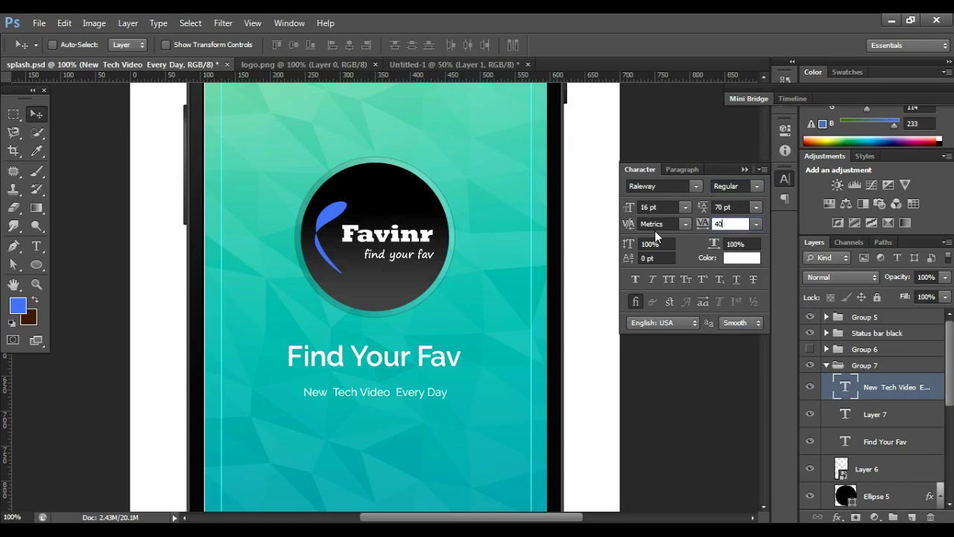
key("Return")
left_click(350, 45)
key("ctrl+d")
Step: Switch the tagline to Medium, review the mockup at 50% and 100%, select the teal background
left_click(756, 186)
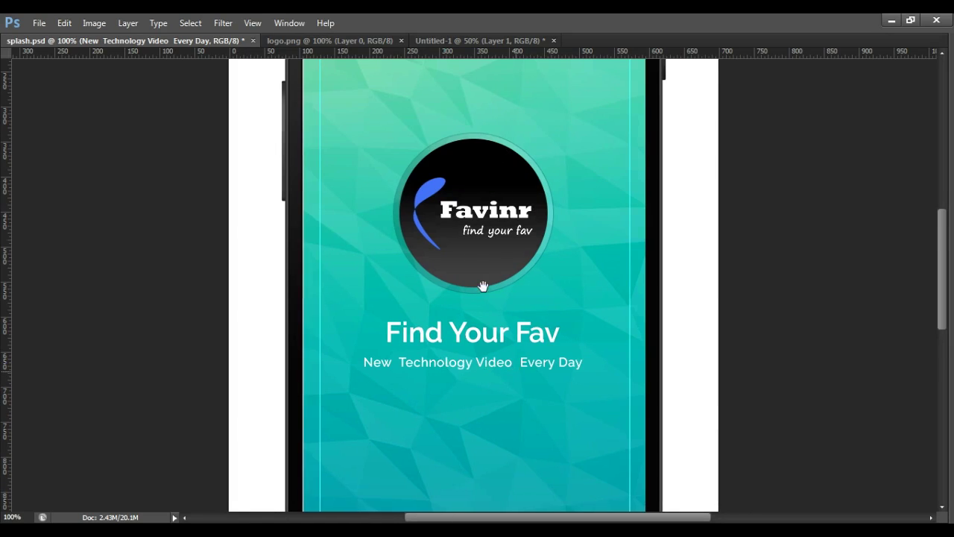
left_click(481, 269, "alt")
left_click(482, 267, "alt")
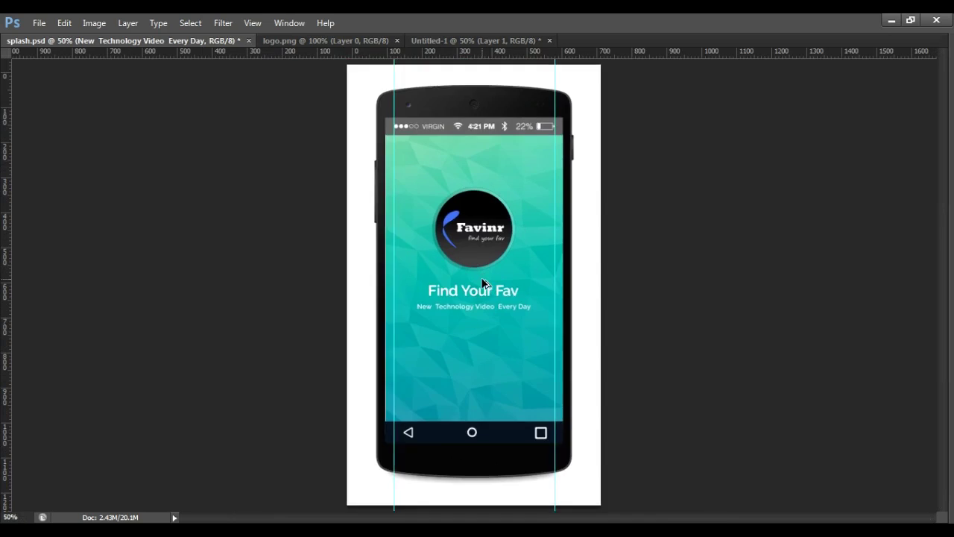
key("ctrl+1")
left_click_drag(492, 340, 441, 268)
key("Tab")
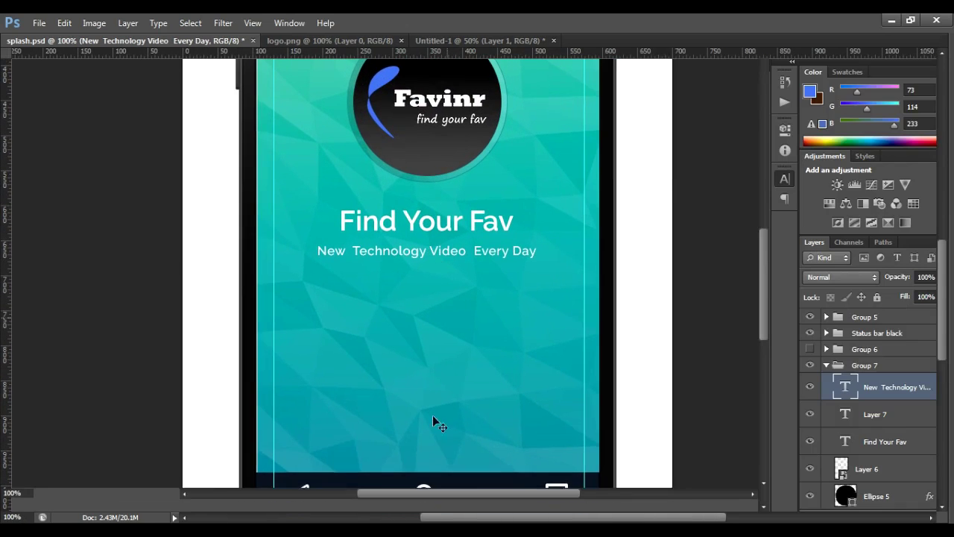
left_click(383, 444, "ctrl")
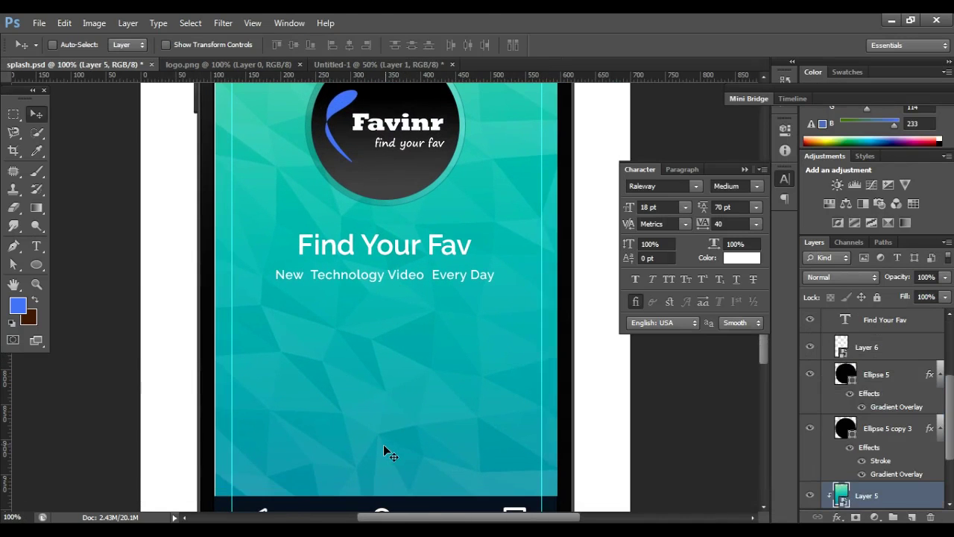
Step: Draw a 20 px circle near the bottom of the screen
left_click(36, 264)
left_click(78, 290)
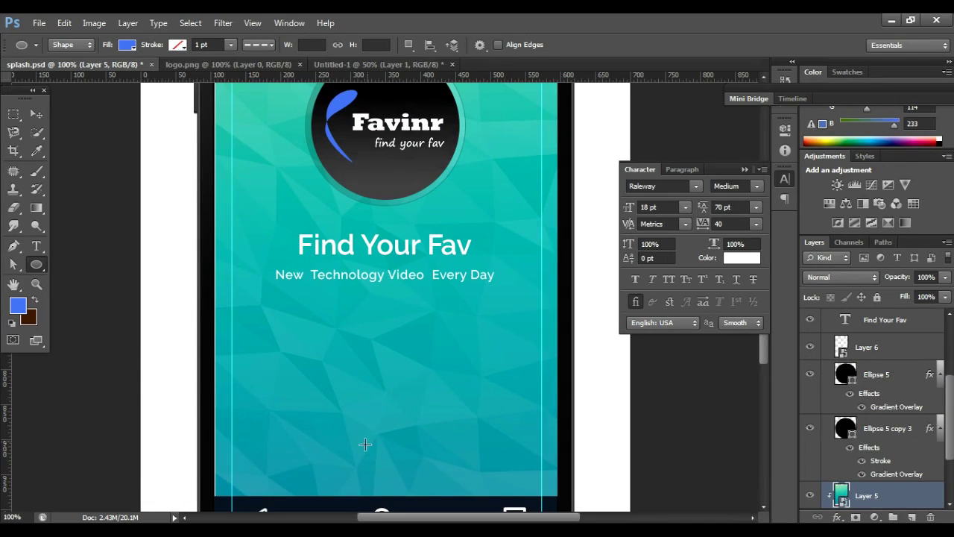
left_click_drag(340, 450, 350, 455)
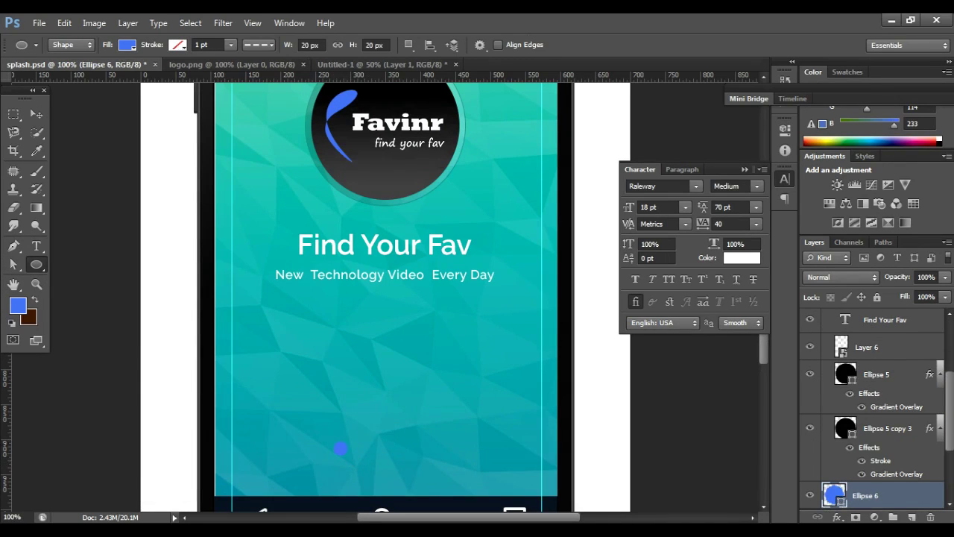
Step: Give the circle a 2 px white inside stroke
double_click(894, 495)
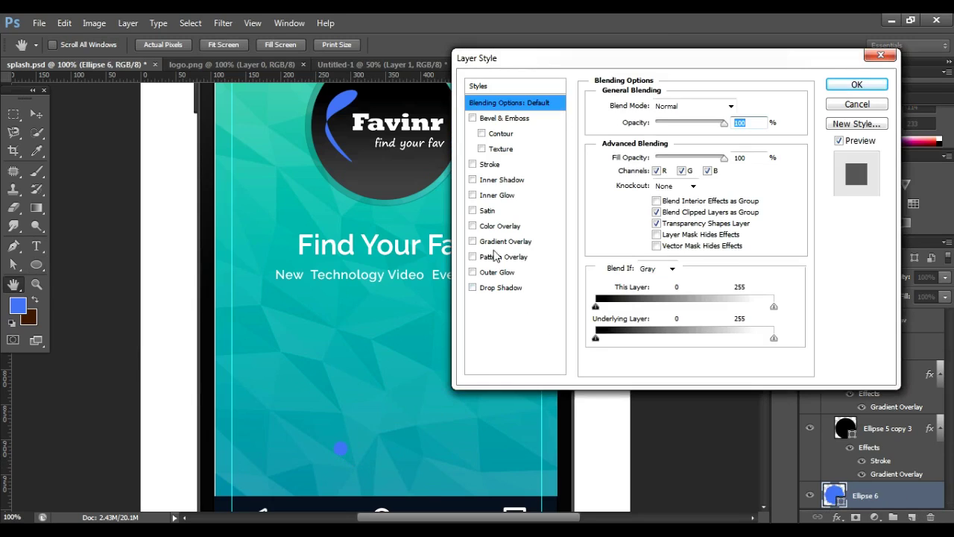
left_click(489, 166)
left_click(657, 122)
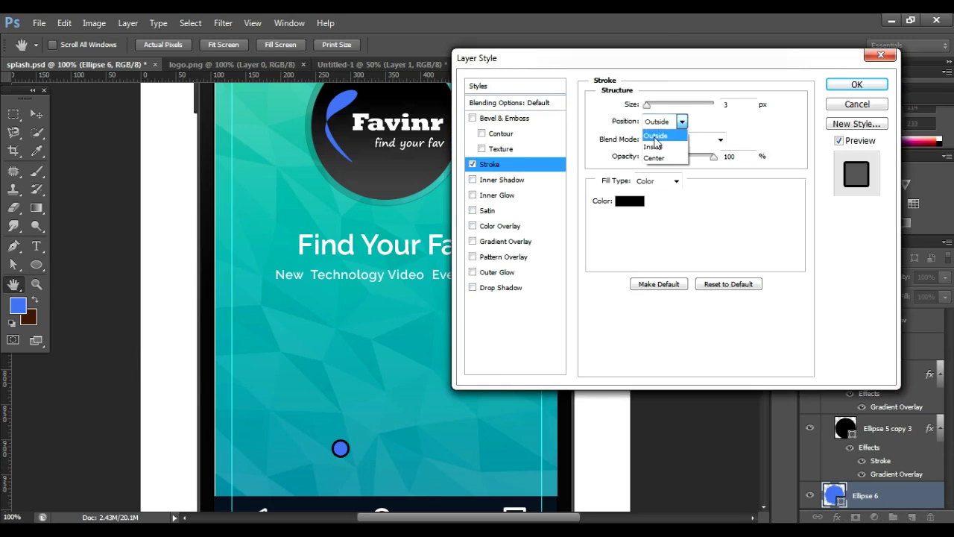
left_click(653, 146)
key("BackSpace")
type("2")
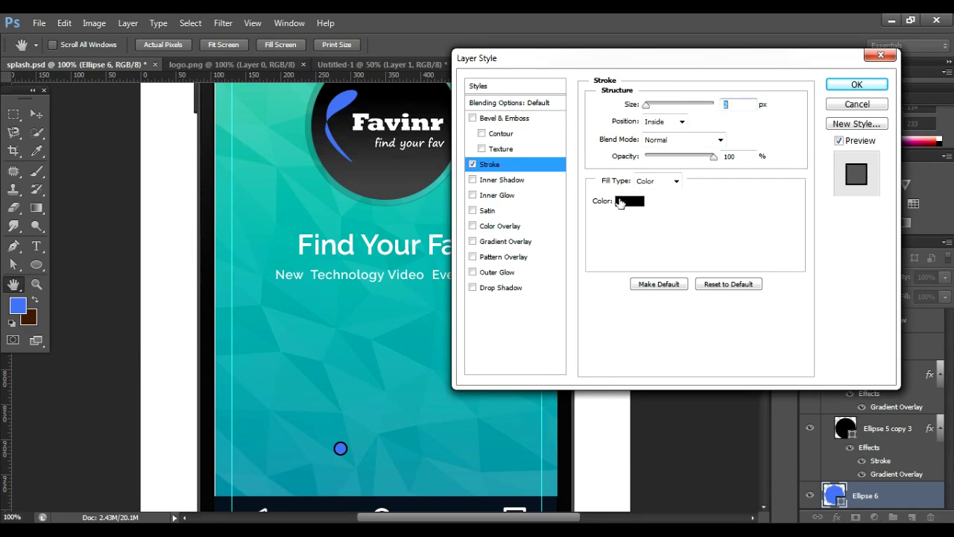
left_click(620, 203)
left_click_drag(675, 284, 565, 181)
key("Return")
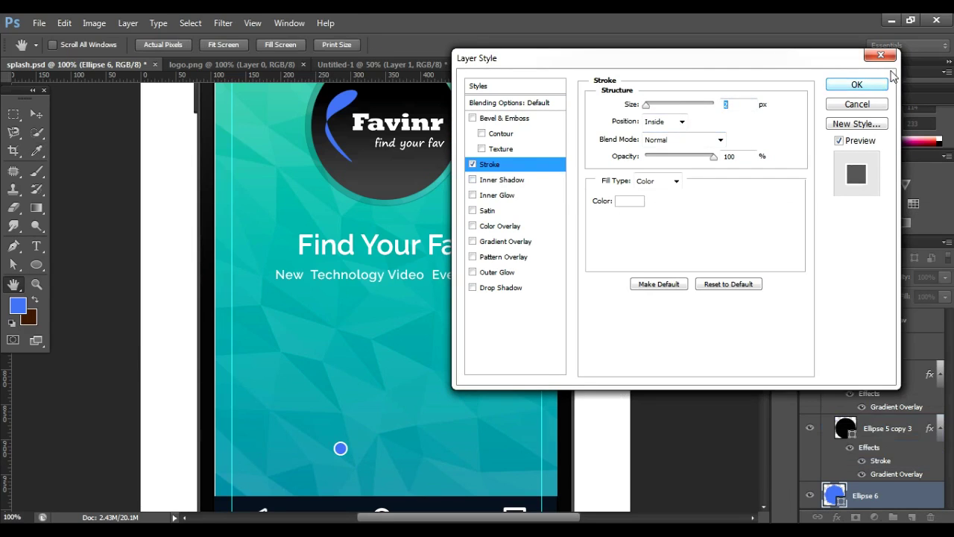
left_click(865, 87)
Step: Set the circle's fill to 0% so it becomes a hollow outline
left_click_drag(944, 317, 844, 321)
left_click(893, 479)
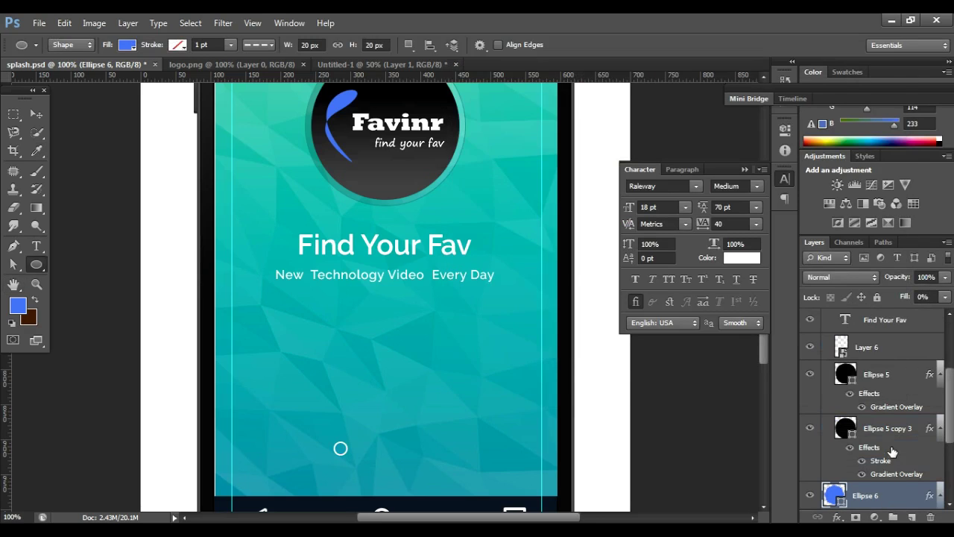
left_click(893, 452)
left_click(865, 493)
key("v")
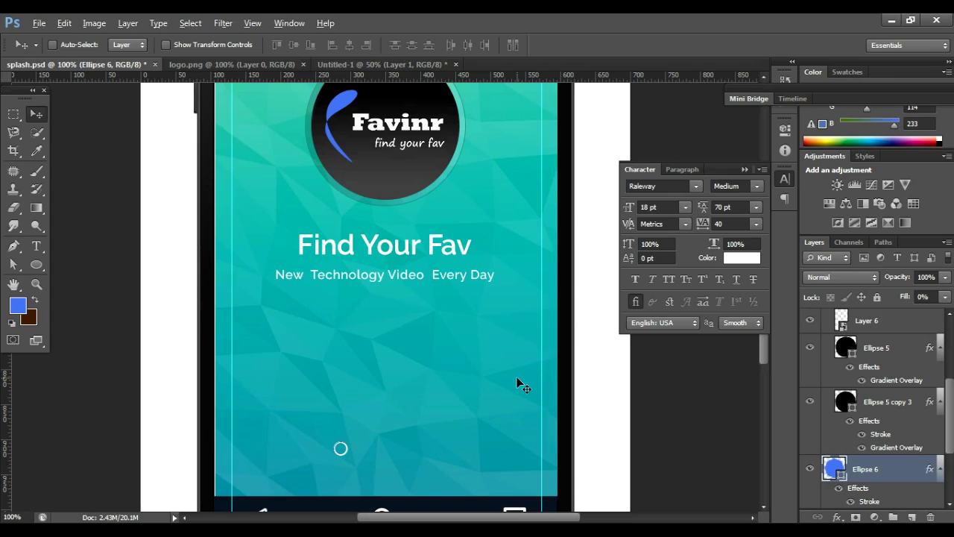
Step: Duplicate it into solid white dots at 100% fill, spaced along the row
key("ctrl+j")
key("shift+Right")
key("shift+Right")
key("shift+Right")
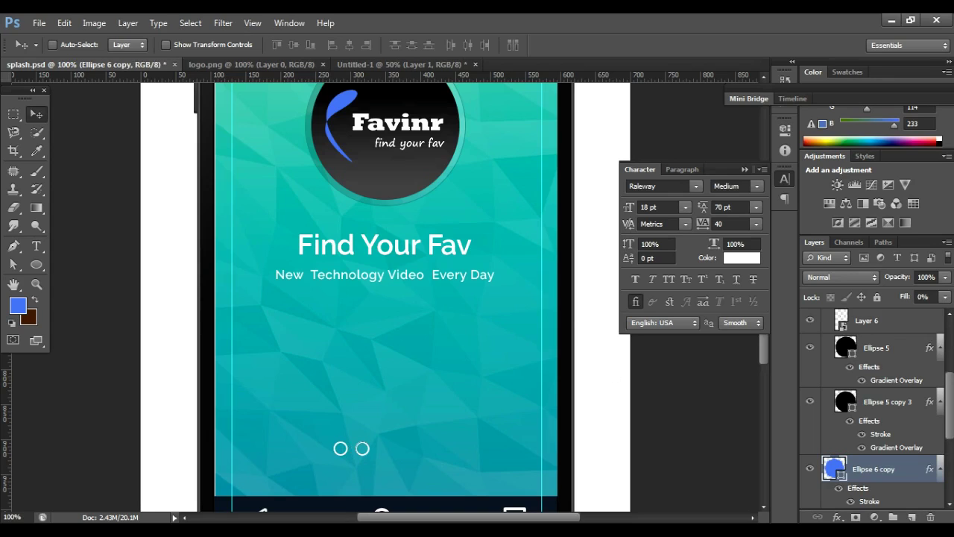
left_click(943, 296)
left_click_drag(878, 312, 947, 313)
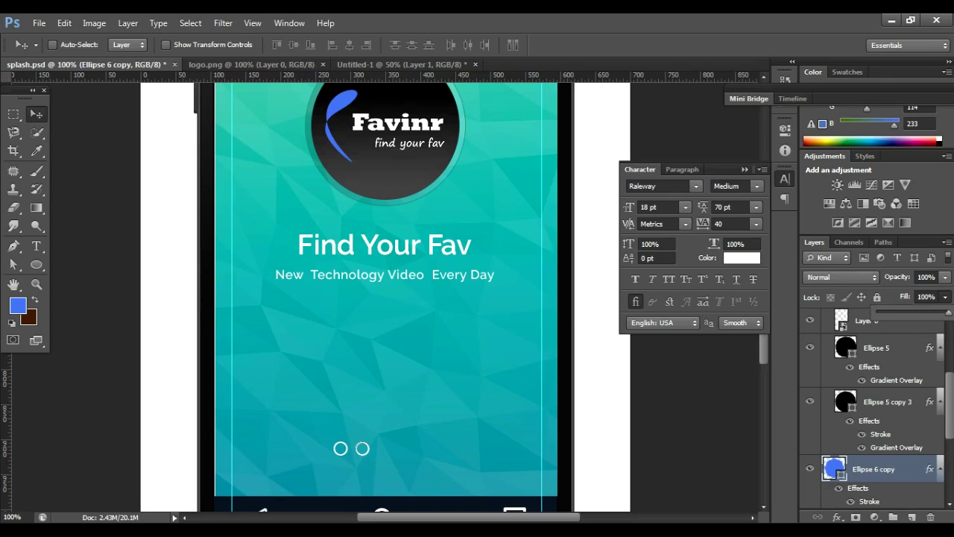
double_click(834, 468)
left_click(600, 134)
key("Return")
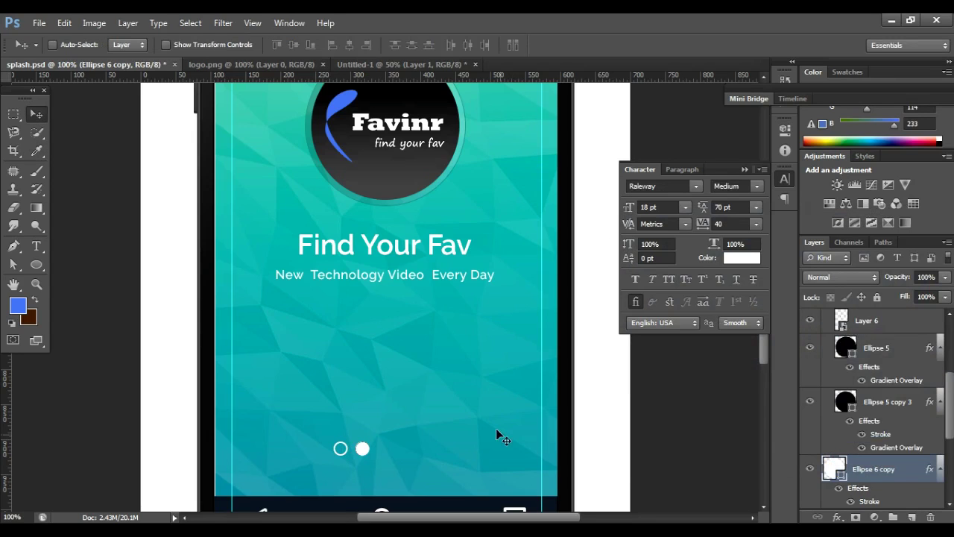
left_click_drag(364, 448, 413, 450)
left_click(843, 382, "shift")
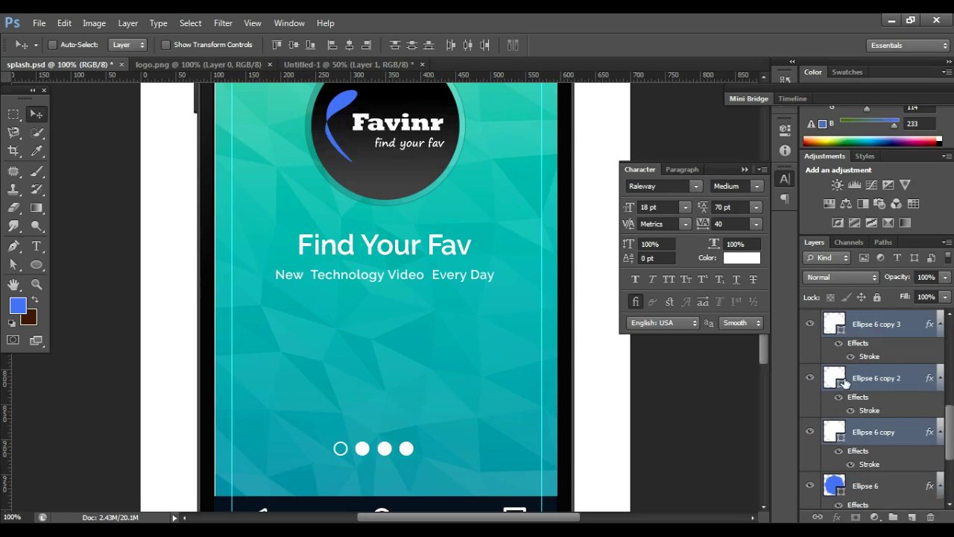
Step: Group the three white dot layers and nudge them slightly right
left_click(889, 371)
left_click(882, 434, "shift")
key("ctrl+g")
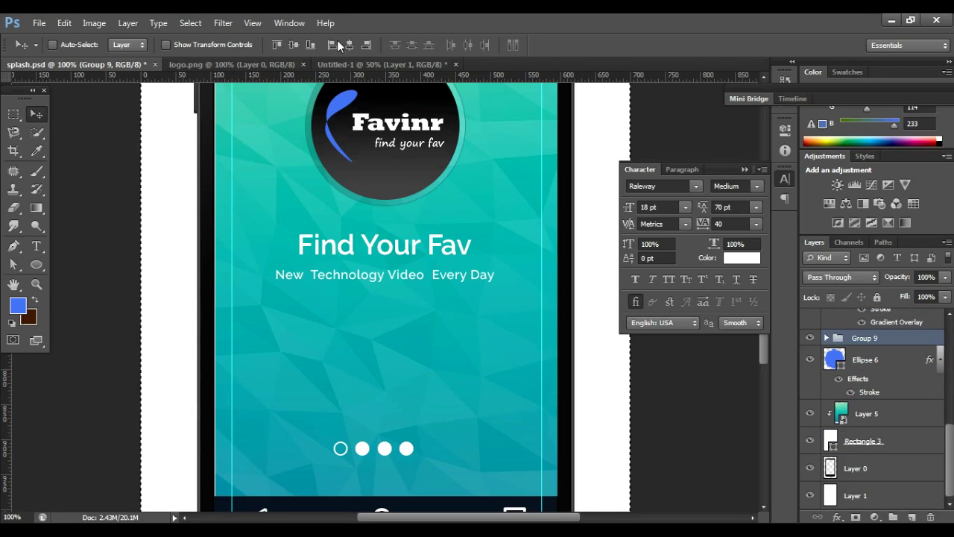
key("Right")
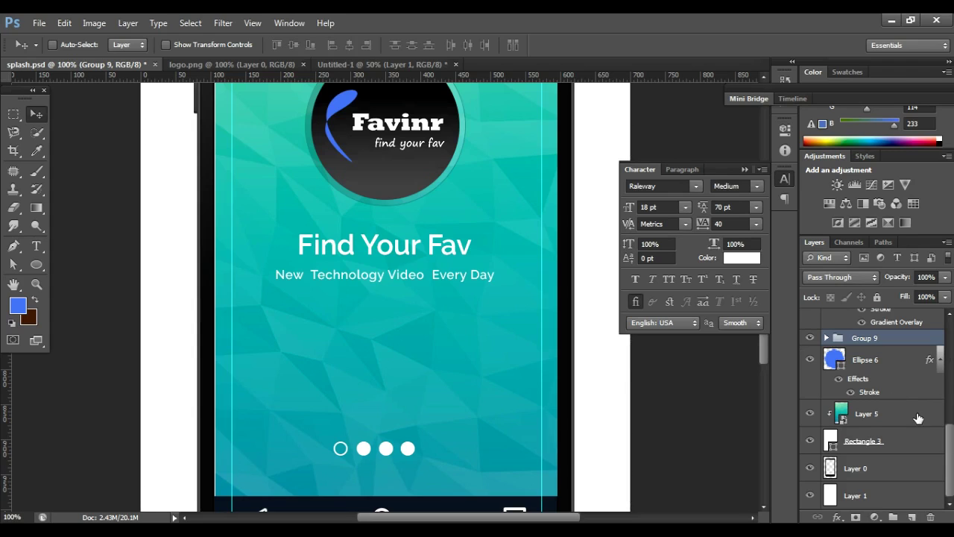
left_click(865, 359)
left_click_drag(865, 359, 880, 340)
scroll(872, 361, "up", 1)
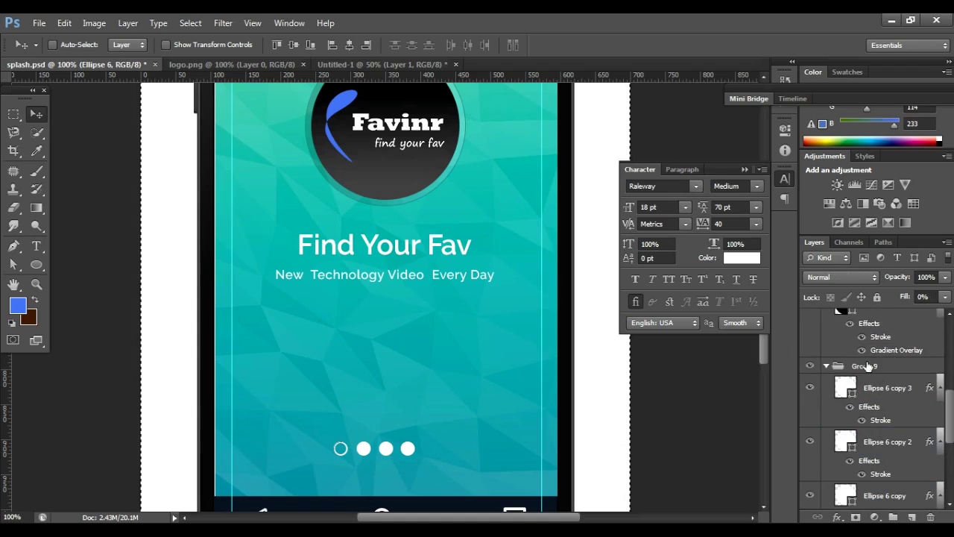
Step: Centre the dots horizontally, nudge them up, and shrink them to about 80%
left_click(829, 366)
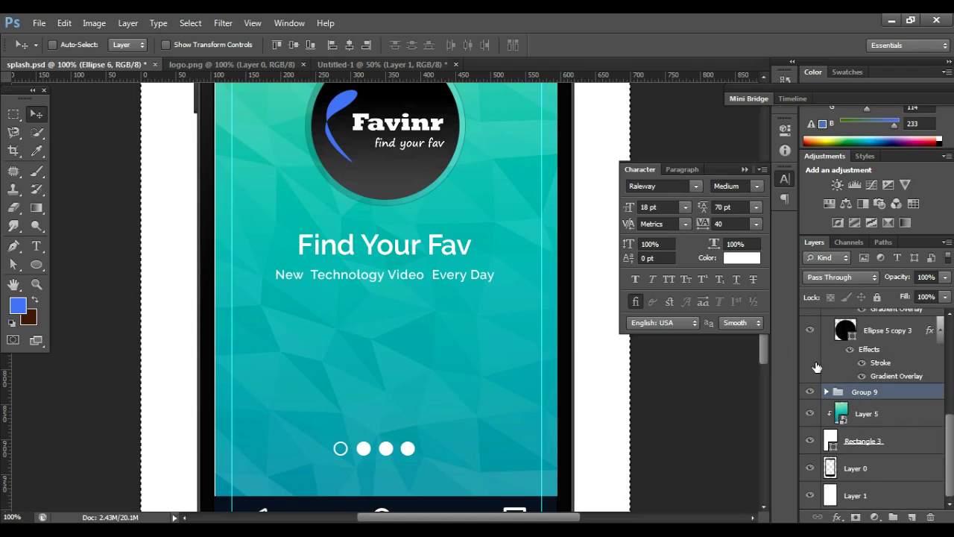
left_click(353, 47)
key("shift+Up")
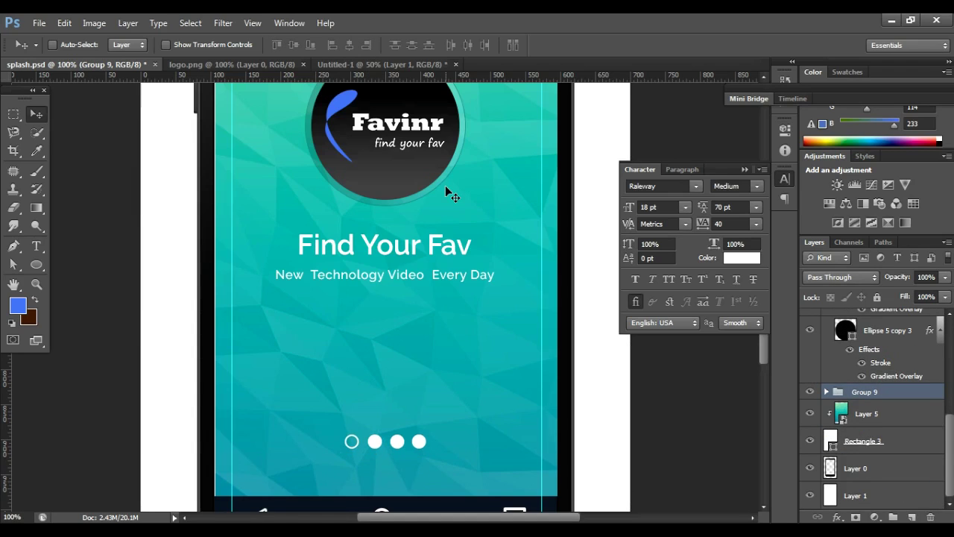
key("ctrl+t")
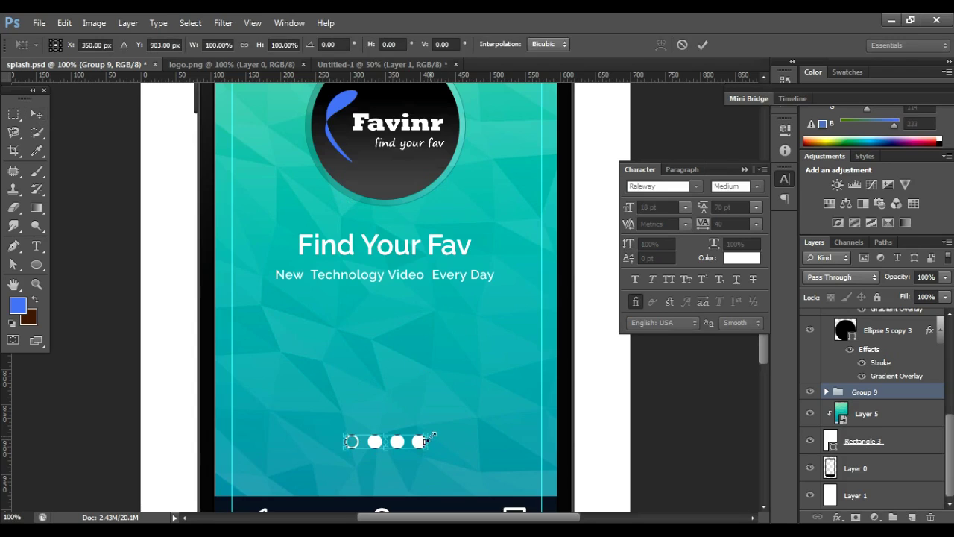
left_click_drag(429, 430, 417, 432)
key("Return")
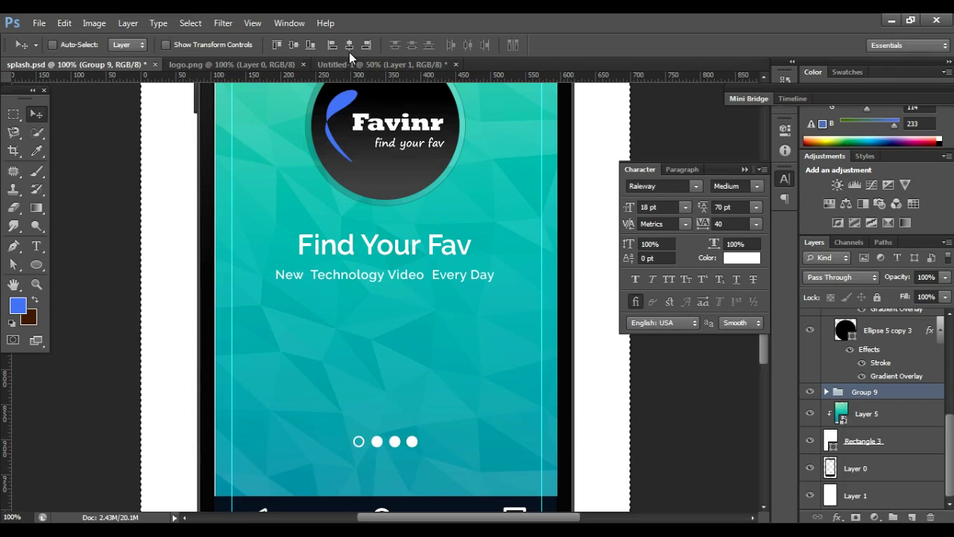
key("Tab")
key("Tab")
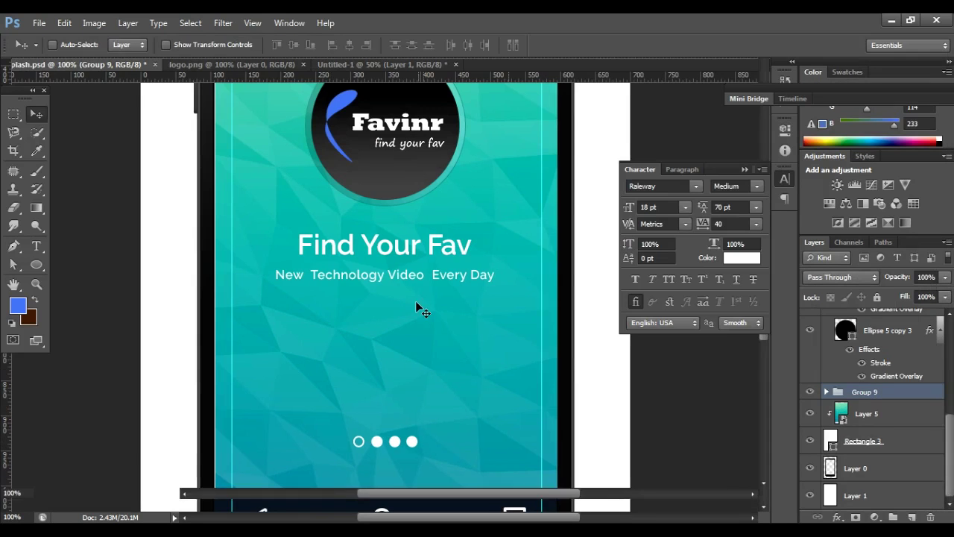
Step: Draw a 5 px-radius rounded rectangle about 347 px wide and 57 px tall below the tagline
key("a")
key("u")
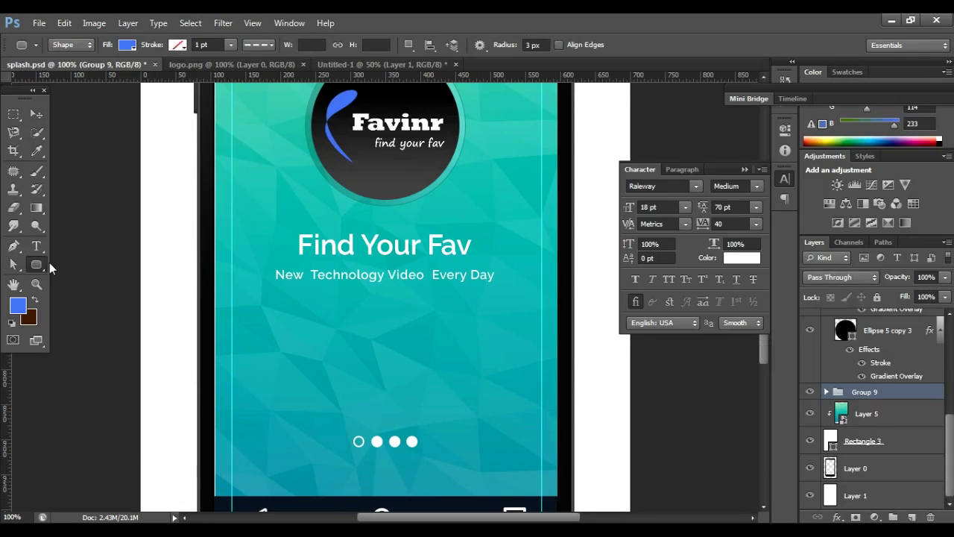
right_click(38, 266)
left_click(71, 277)
left_click(547, 44)
key("Return")
left_click_drag(261, 316, 496, 365)
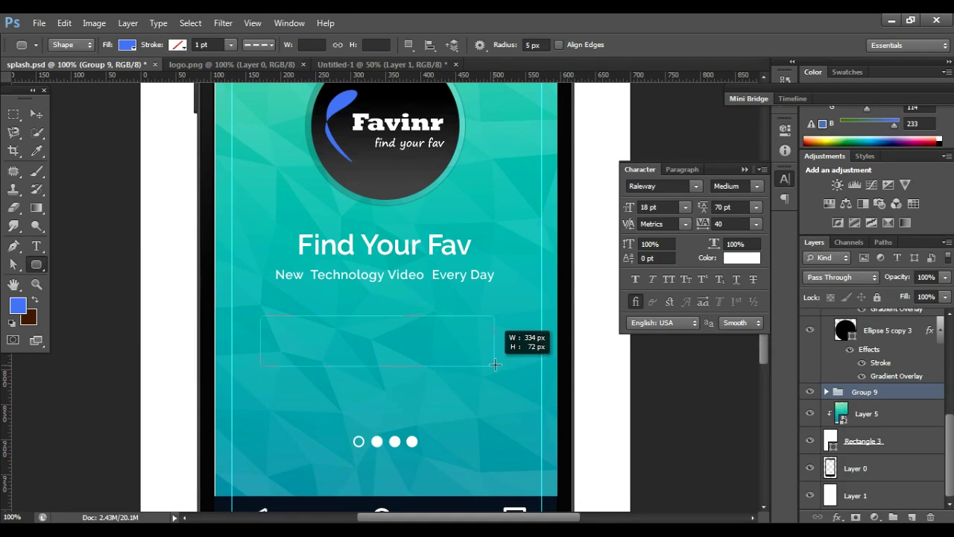
left_click_drag(496, 365, 501, 360)
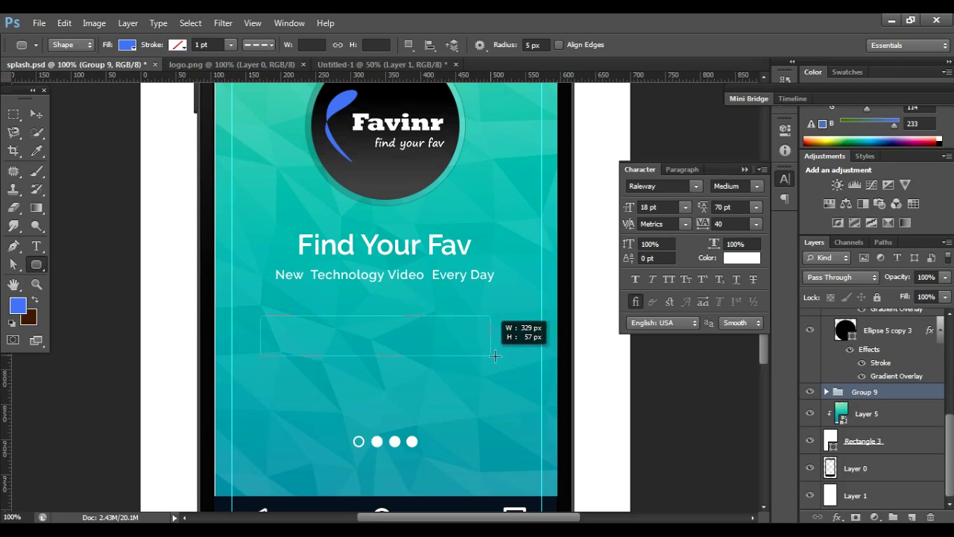
left_click_drag(502, 359, 502, 355)
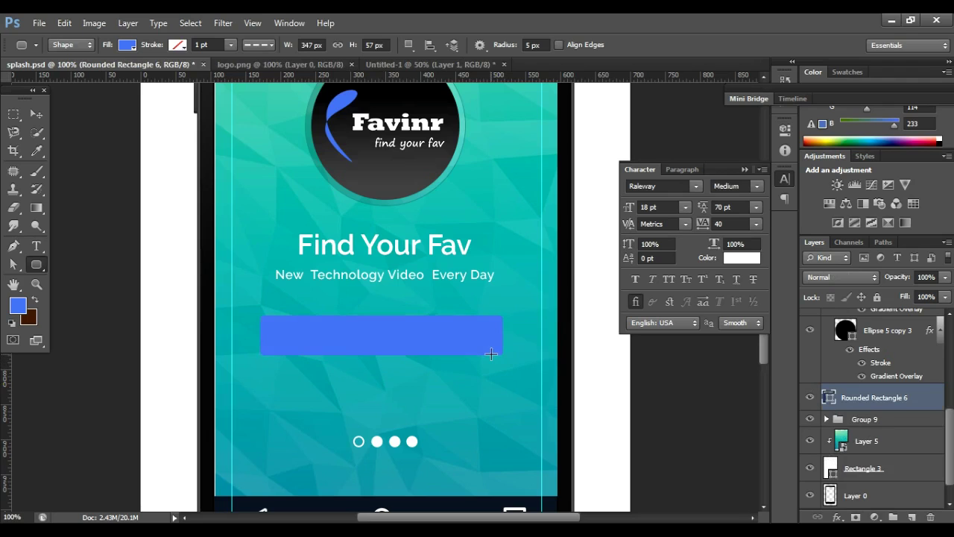
Step: Centre the button bar horizontally on the screen
double_click(828, 399)
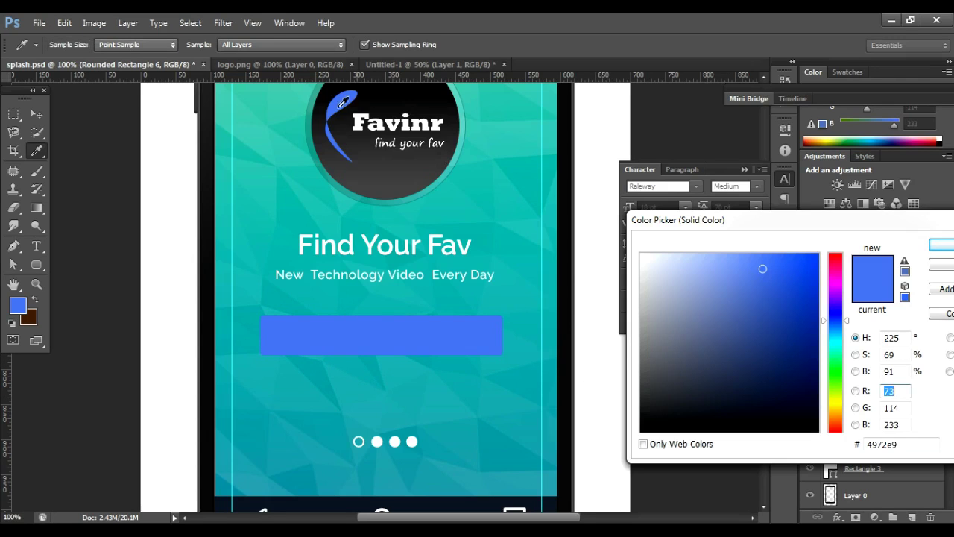
key("Return")
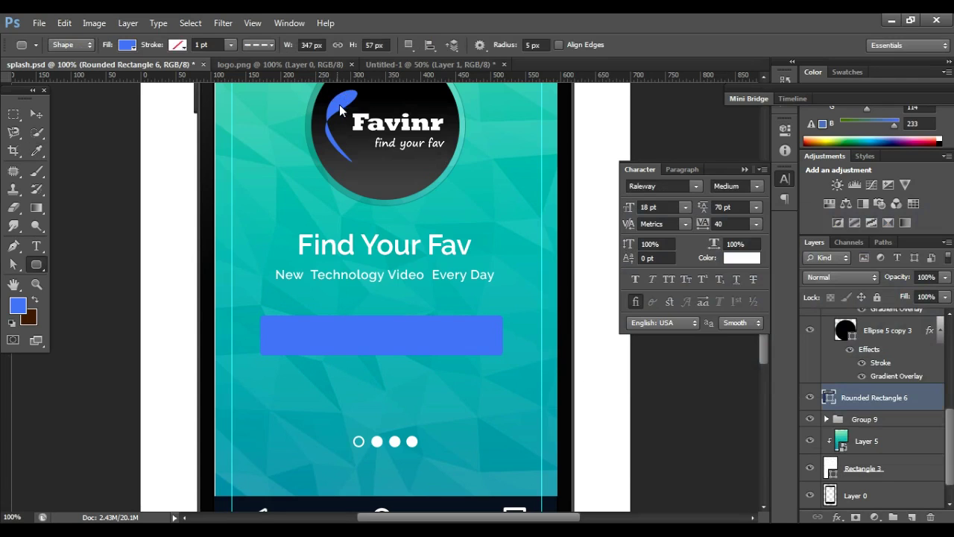
scroll(366, 336, "up", 2)
key("v")
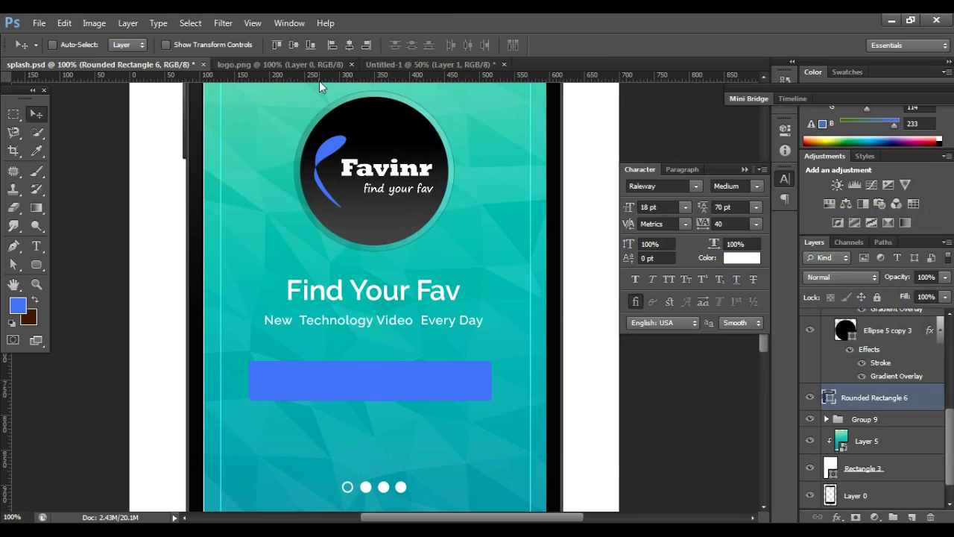
left_click(348, 45)
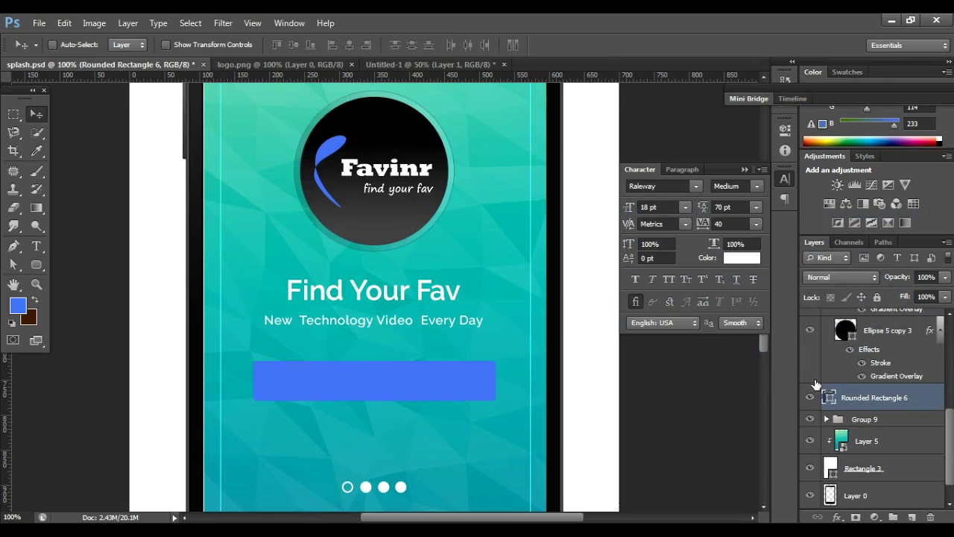
Step: Fill the bar yellow (#fff114) and start a text layer inside it
double_click(830, 398)
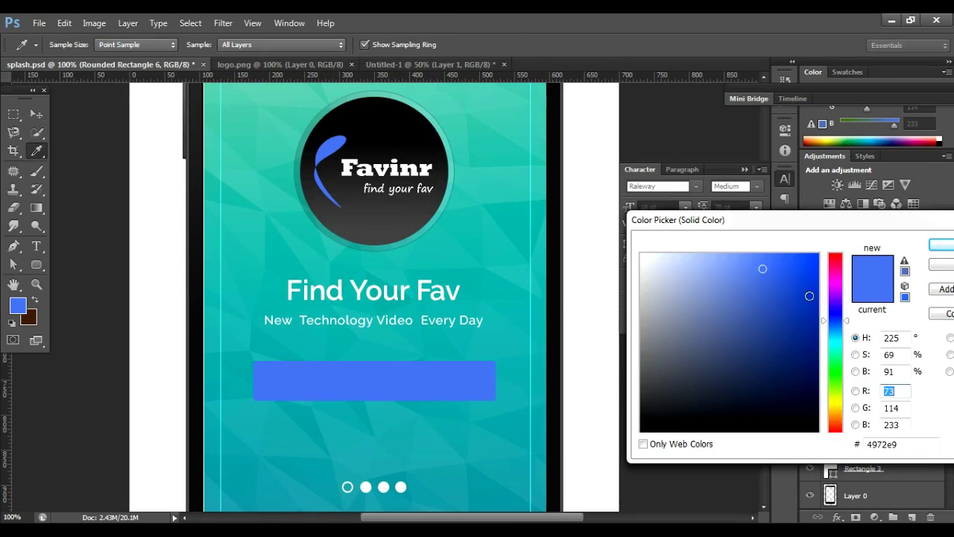
left_click_drag(837, 383, 826, 405)
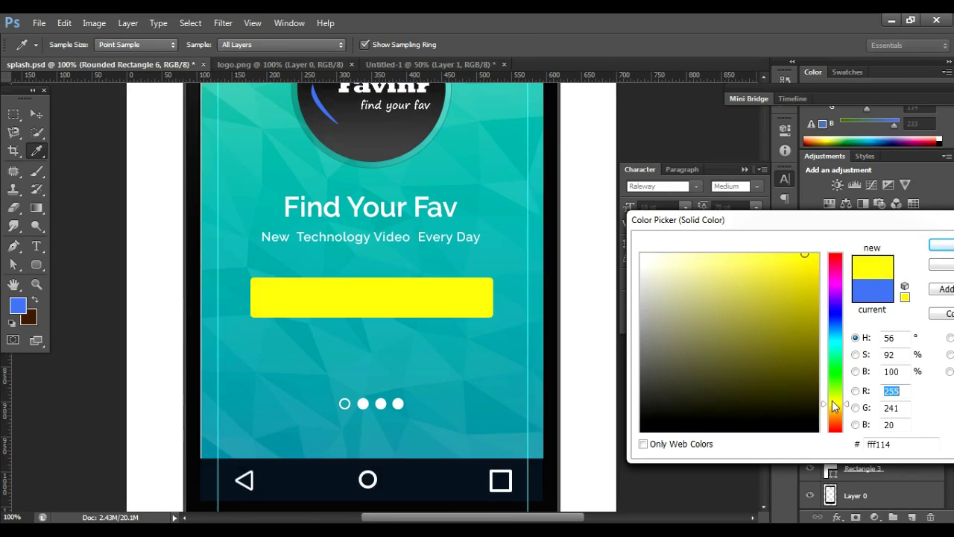
left_click(941, 245)
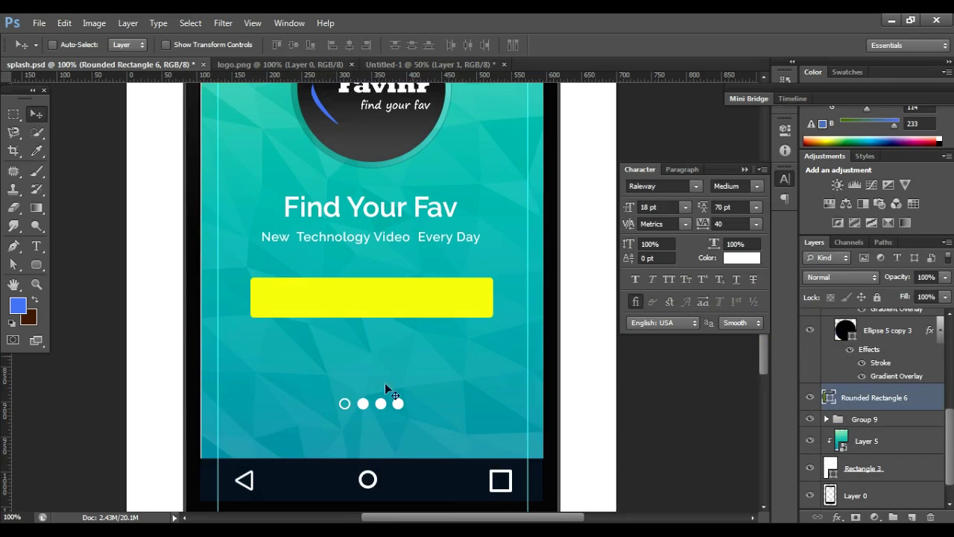
key("t")
left_click(288, 311)
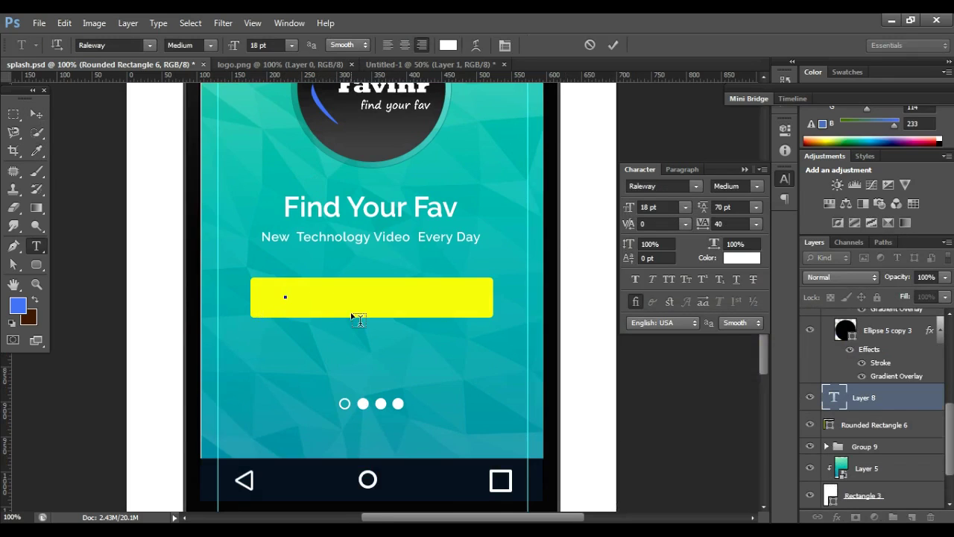
Step: Type the 'Subscribe Now' label text on the yellow button
type("Subscr")
type("ibe")
key("ctrl+Return")
key("v")
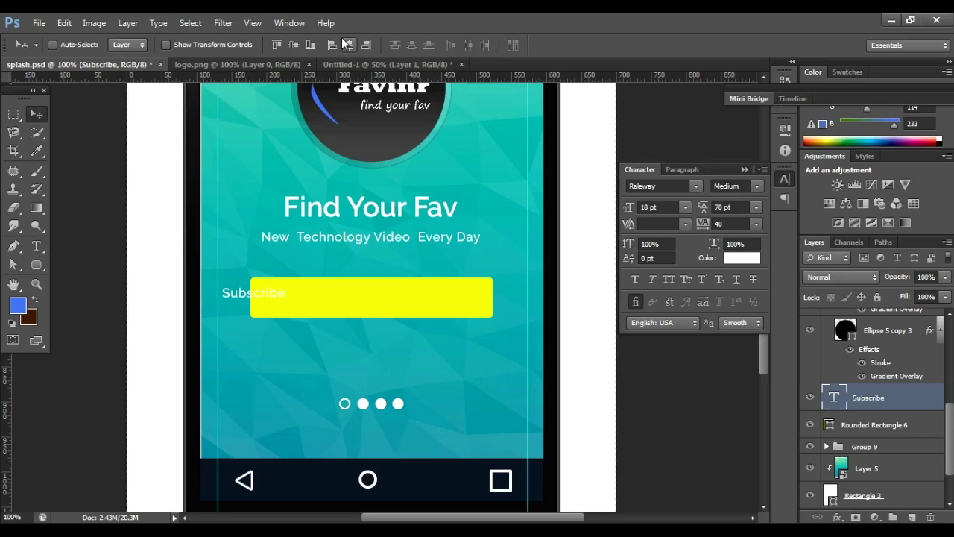
left_click(349, 45)
key("t")
left_click(402, 293)
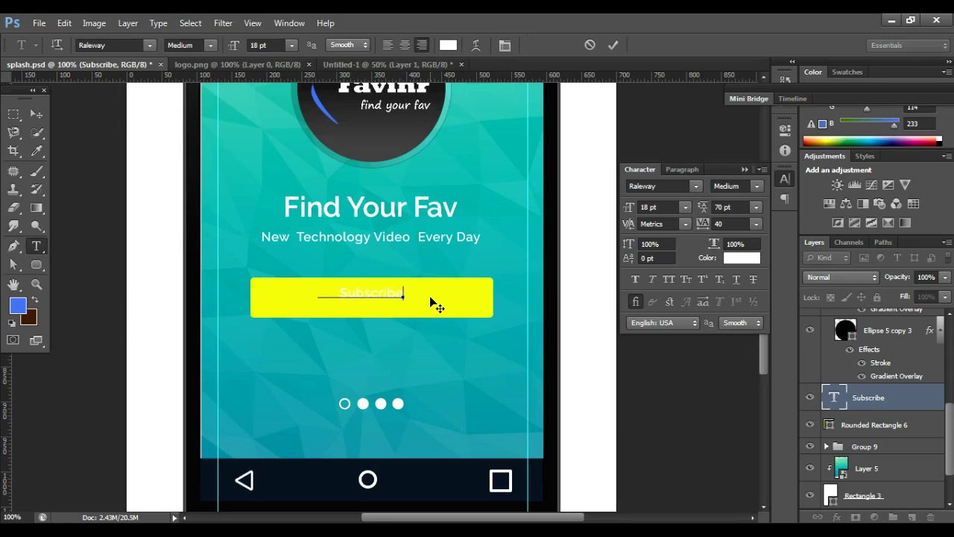
type(" Now")
key("ctrl+Return")
key("v")
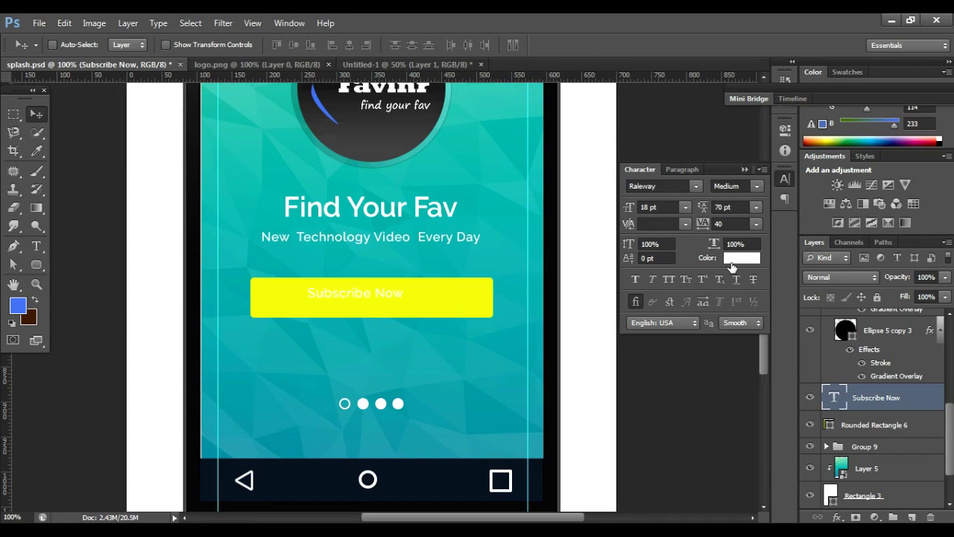
Step: Make the label black (000000) and All Caps, centred on the button
left_click(737, 260)
type("000000")
key("Return")
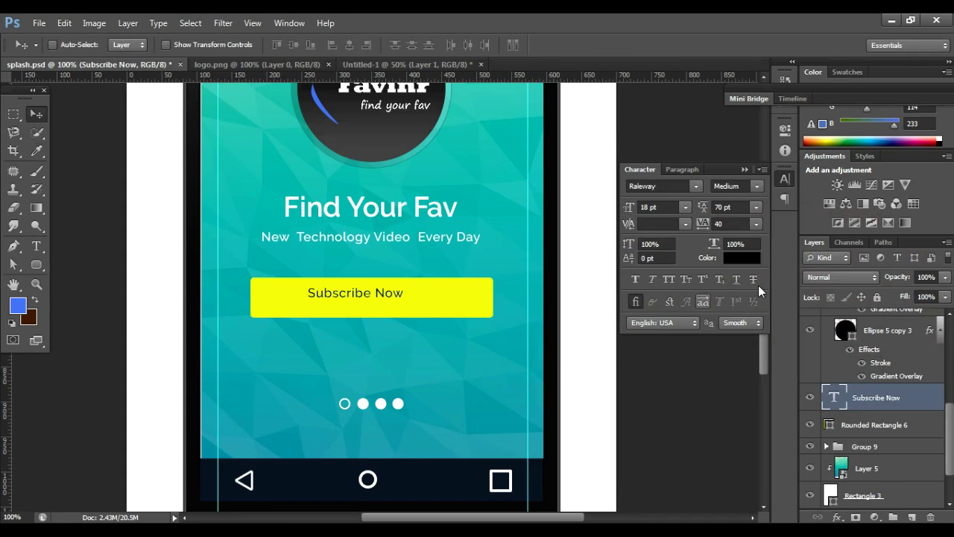
left_click(671, 279)
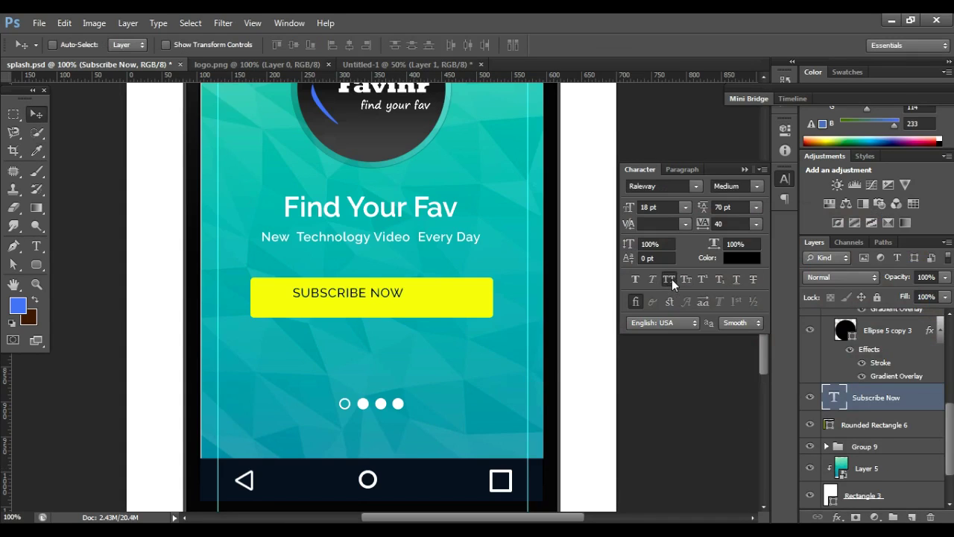
left_click(829, 424, "ctrl")
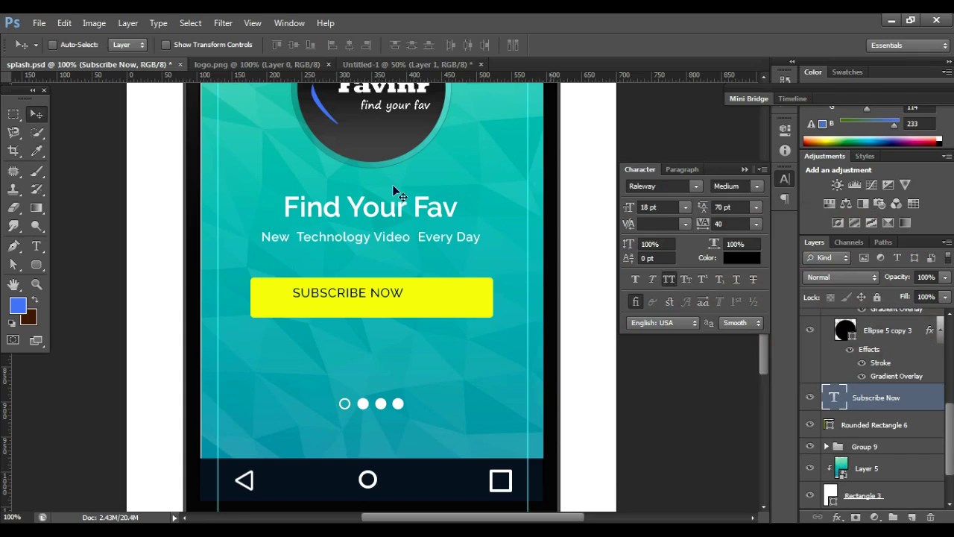
left_click(349, 45)
left_click(293, 44)
key("ctrl+d")
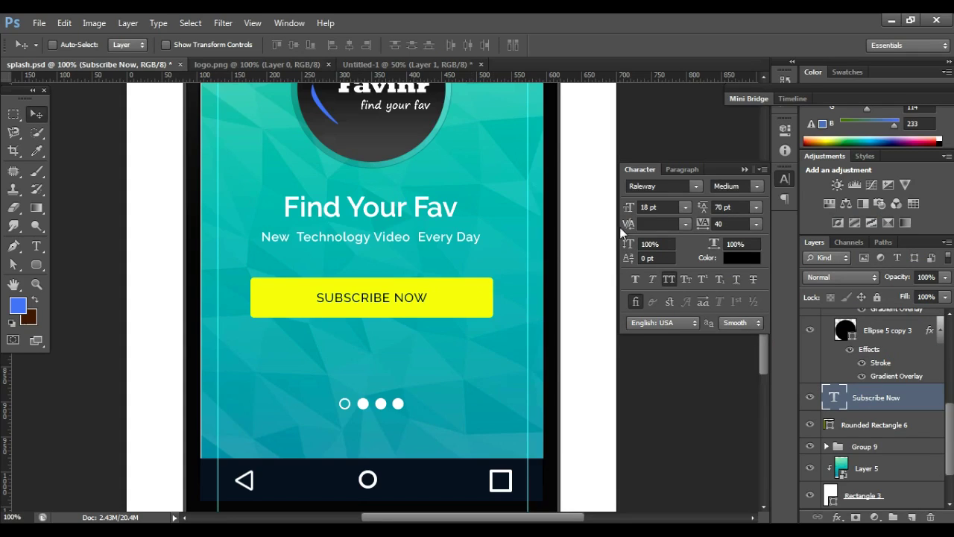
Step: Set the label to 24 pt and re-centre it on the yellow button
left_click(669, 209)
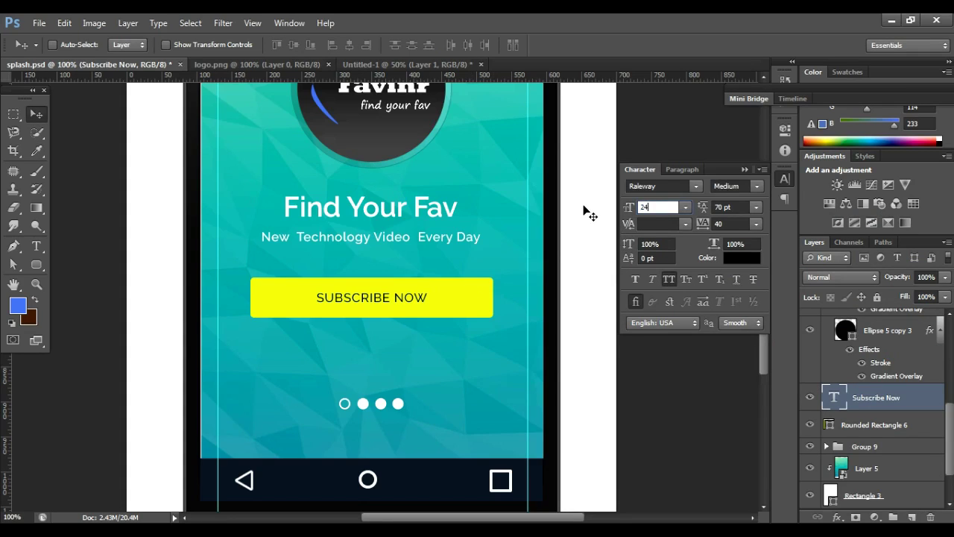
key("Return")
key("ctrl+a")
left_click(349, 45)
key("ctrl+d")
left_click(833, 425, "ctrl")
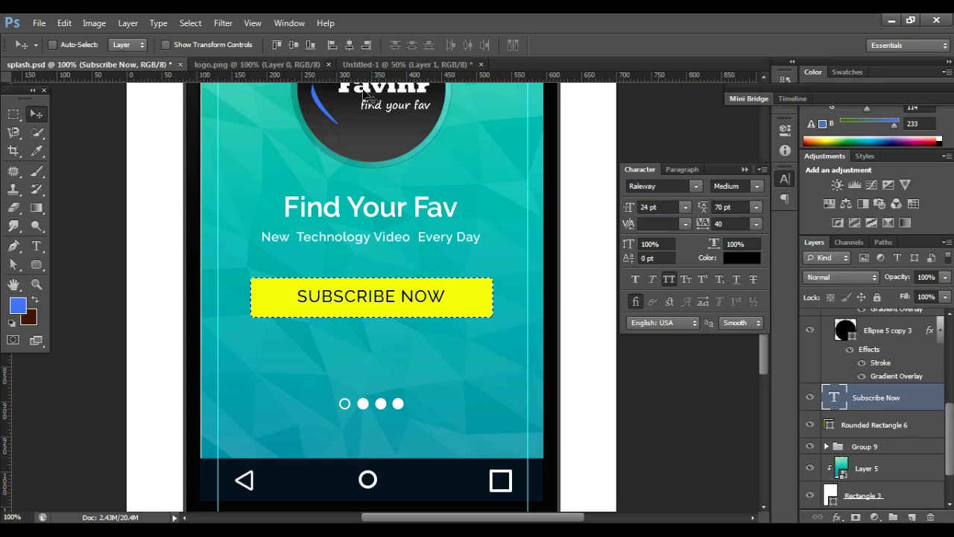
left_click(283, 49)
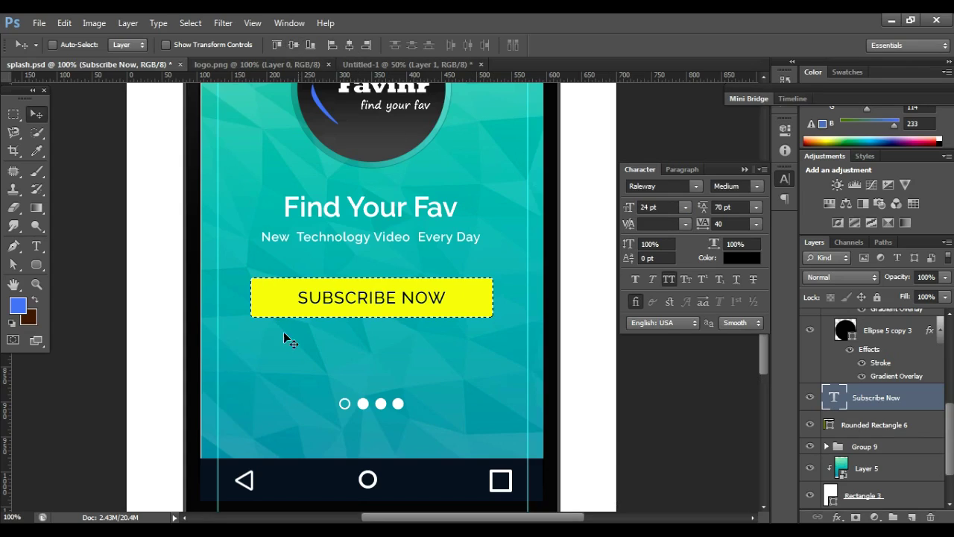
left_click(256, 315, "ctrl")
key("ctrl+d")
Step: Give the SUBSCRIBE NOW label tracking of 50
key("a")
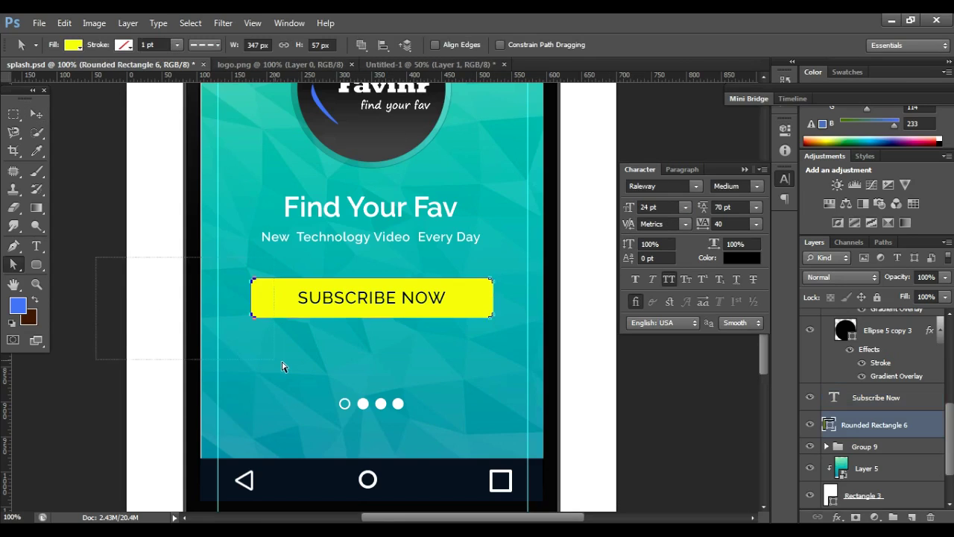
key("v")
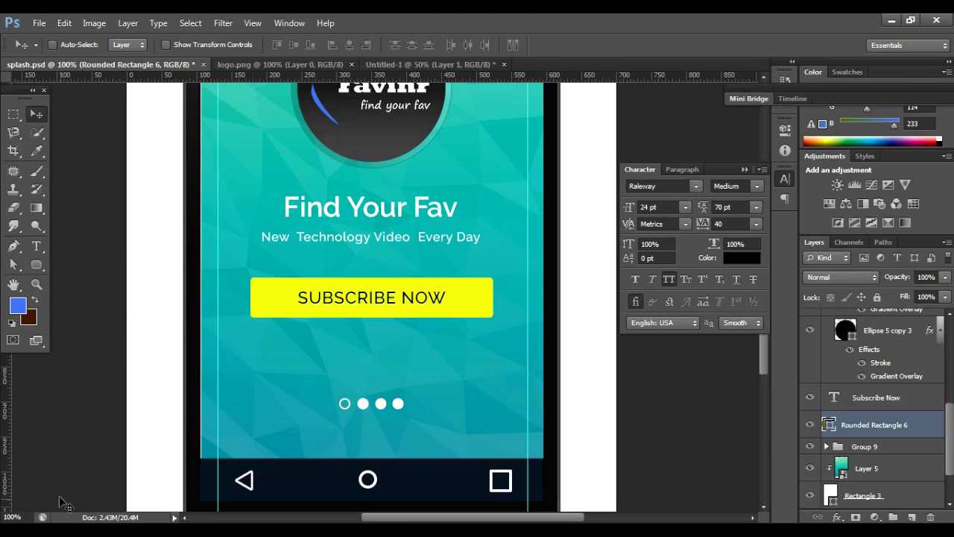
left_click(433, 299, "ctrl")
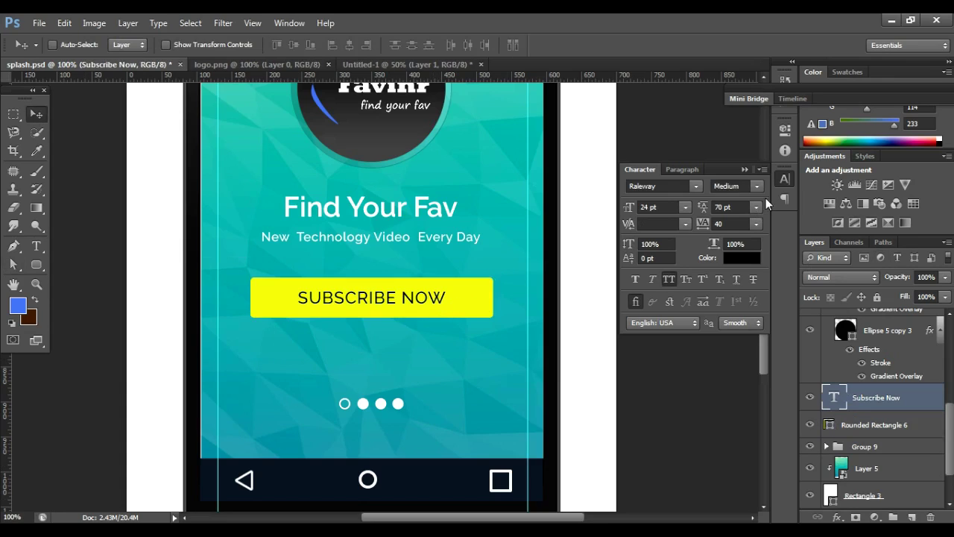
left_click(732, 224)
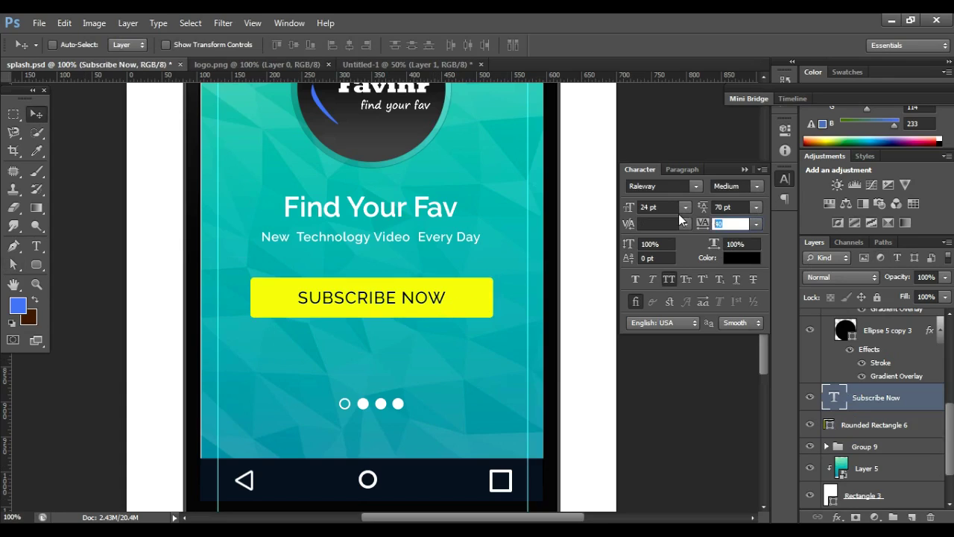
type("50")
key("Return")
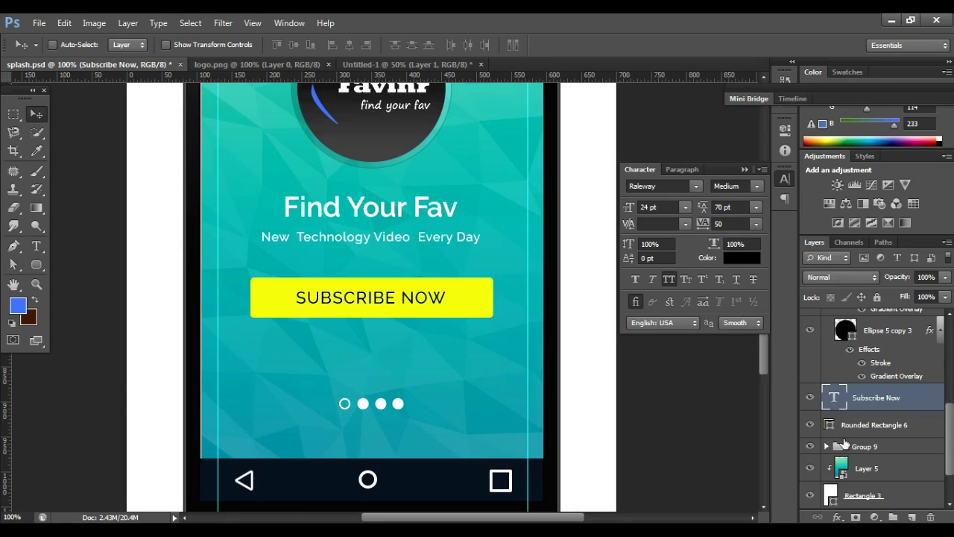
left_click(829, 427, "ctrl")
Step: Centre the label on the button, nudge it 1 px, and hide the guides
left_click(349, 45)
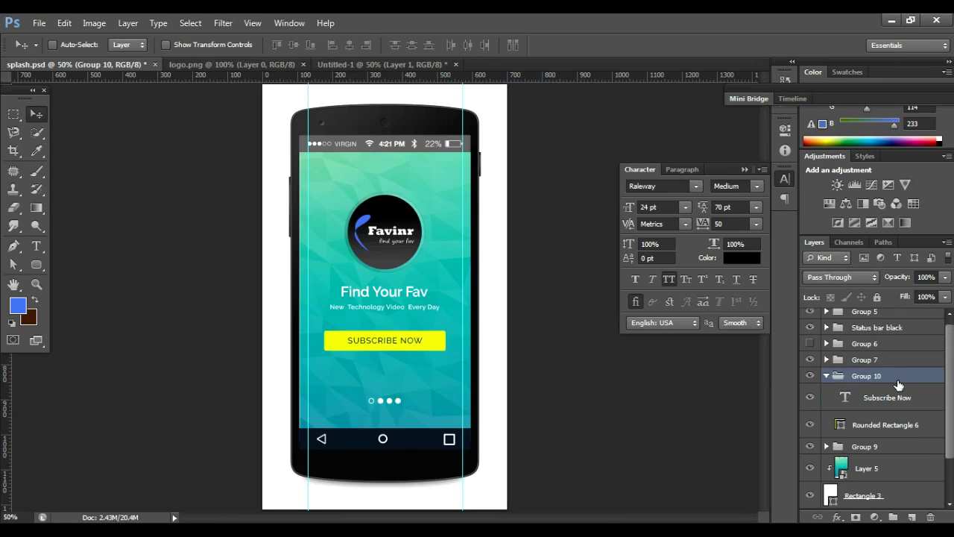
key("Up")
key("Up")
key("Down")
key("ctrl+semicolon")
Step: Preview the mockup at 100% without panels, then nudge the button up slightly
key("Tab")
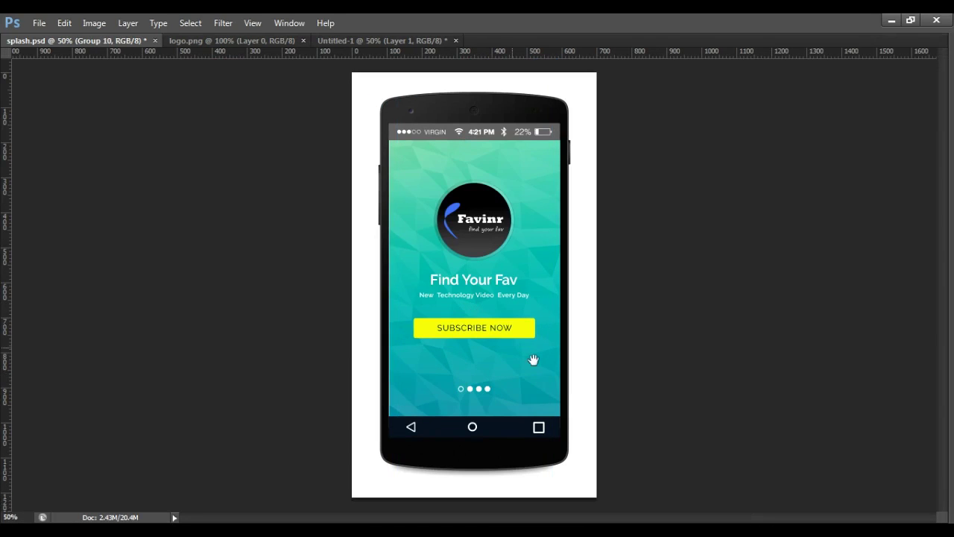
key("ctrl+plus")
key("ctrl+plus")
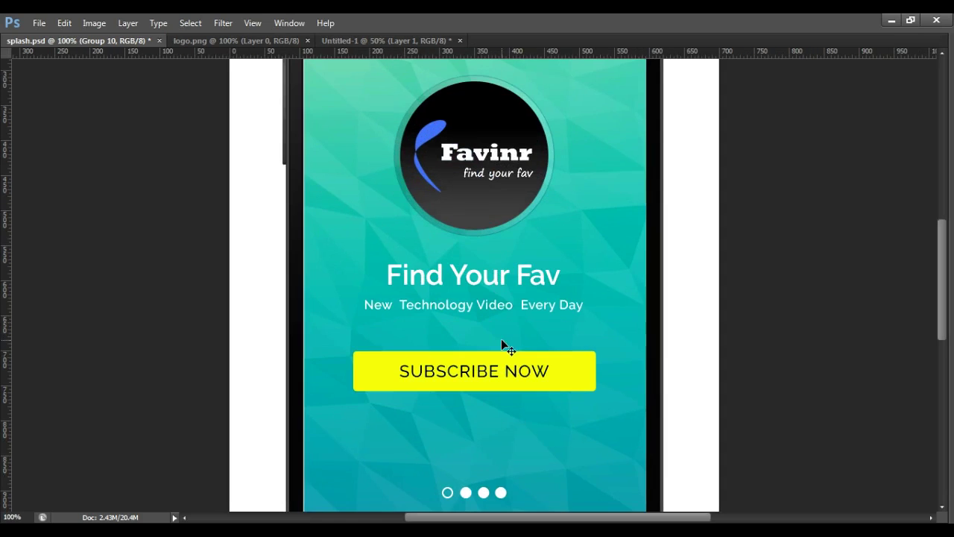
left_click_drag(490, 338, 475, 302)
key("ctrl+minus")
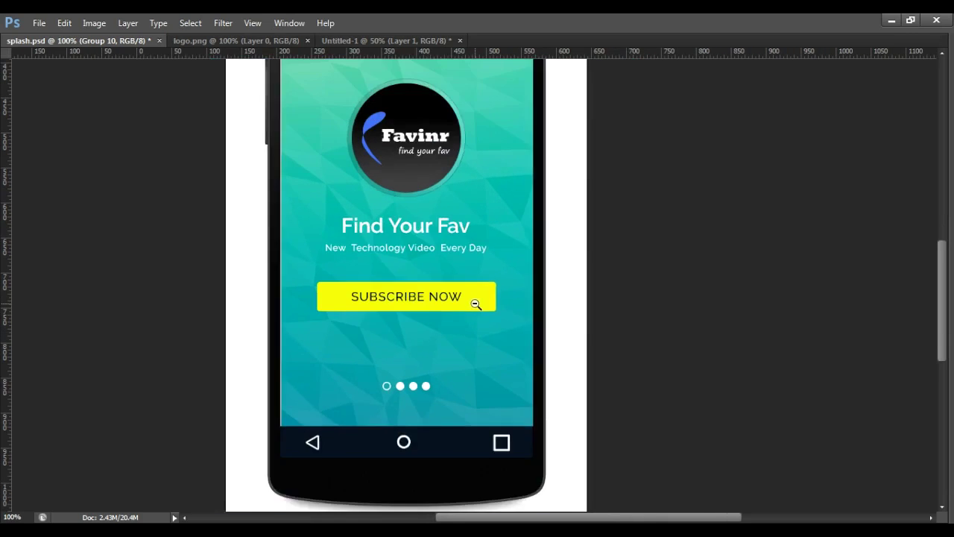
key("ctrl+minus")
key("Tab")
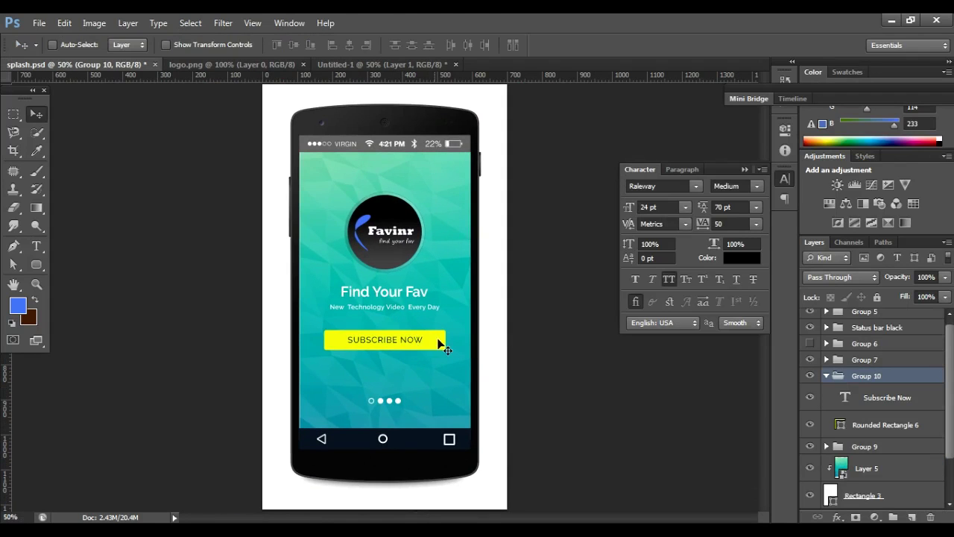
key("Up")
key("Up")
key("Up")
key("Up")
key("Up")
key("Up")
key("Up")
key("Up")
key("Up")
key("Up")
key("Up")
key("Up")
key("Down")
key("Down")
Step: Save splash.psd and preview the finished mockup full screen on black
key("ctrl+s")
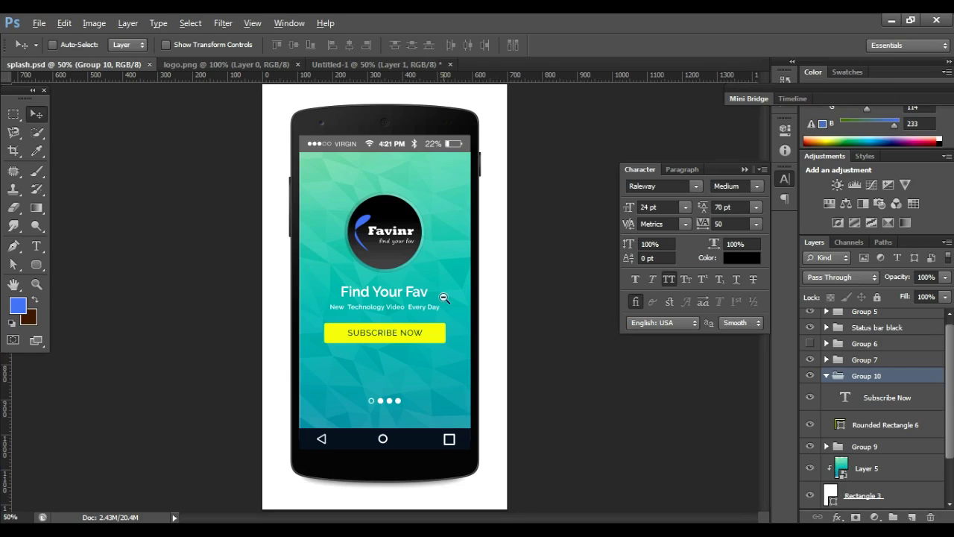
left_click(443, 297, "alt")
left_click(449, 298, "ctrl")
key("Tab")
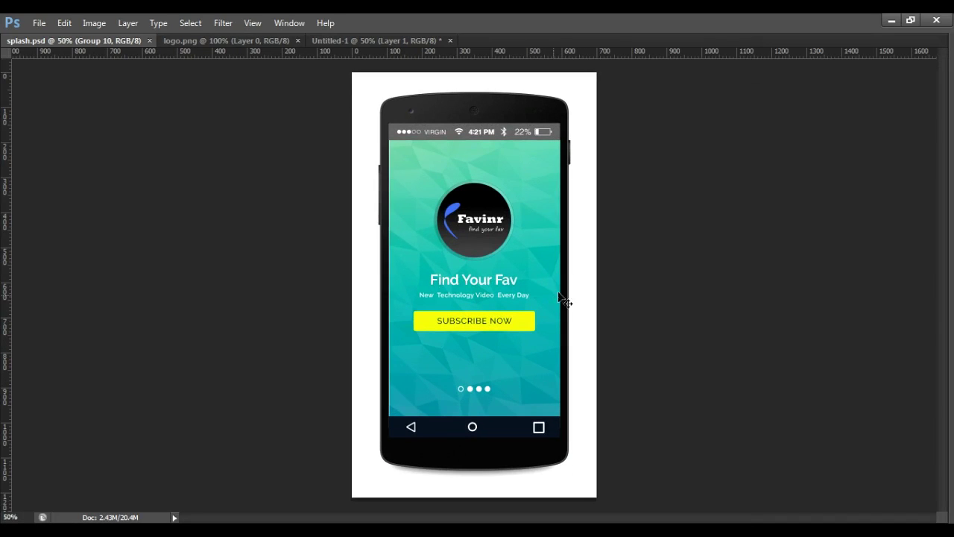
key("f")
key("f")
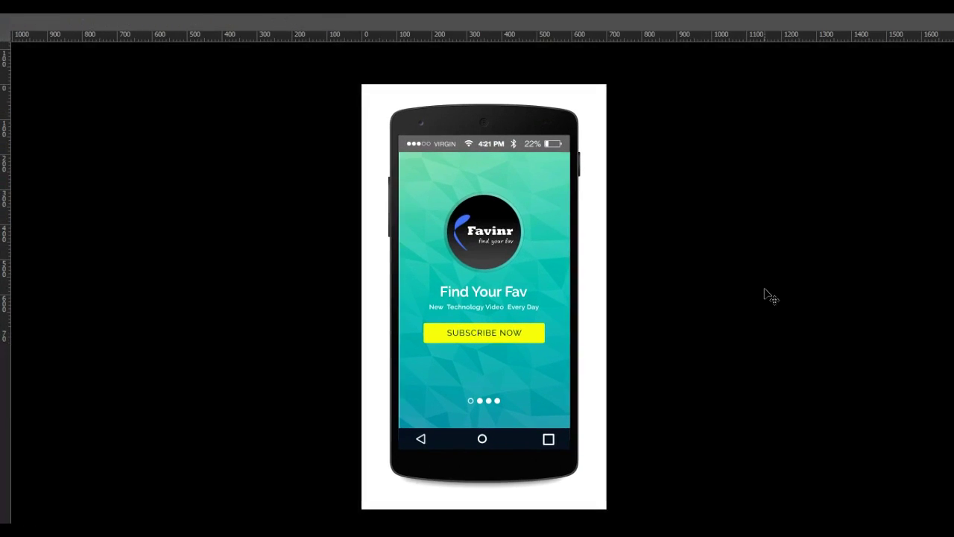